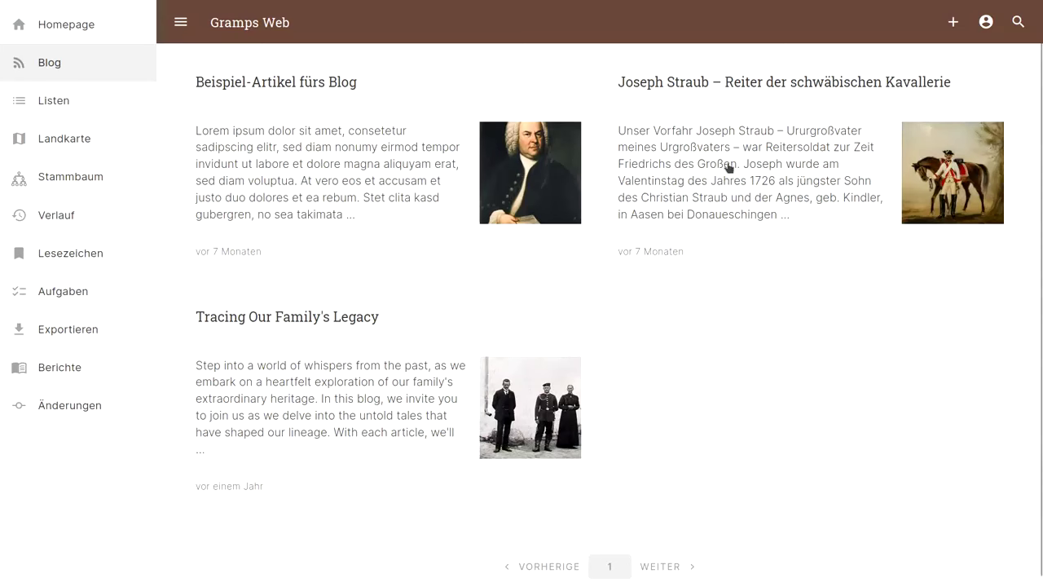
Switch to the Gramps desktop program and filter the sources by the tag Blog.
key(alt+Tab)
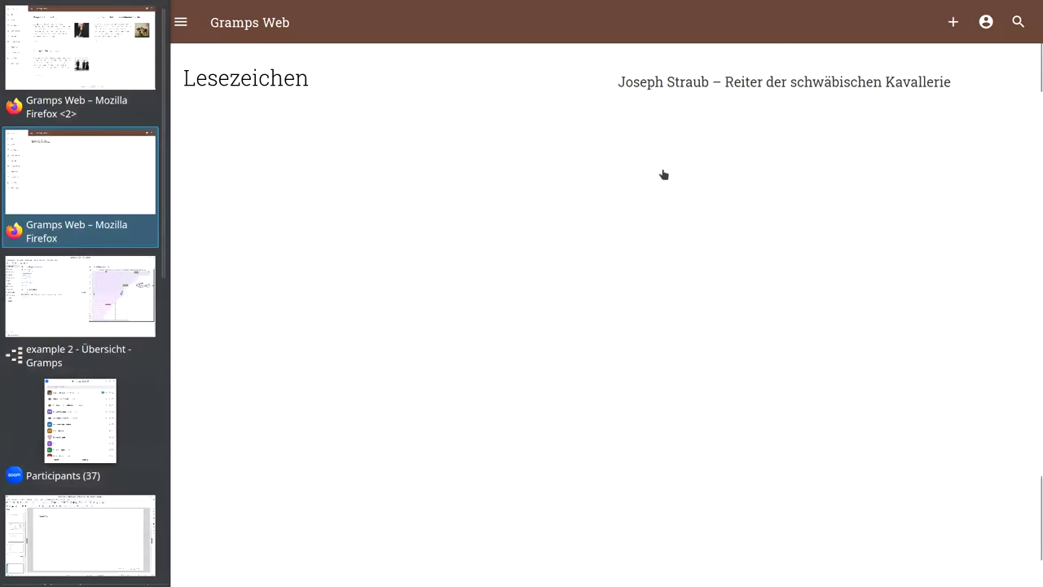
key(alt+Tab)
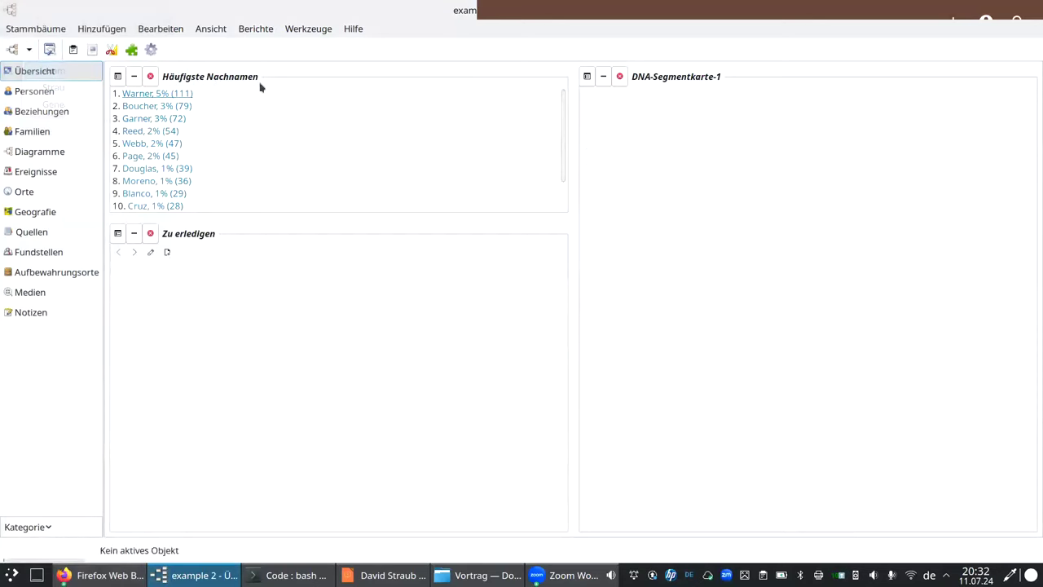
click(49, 235)
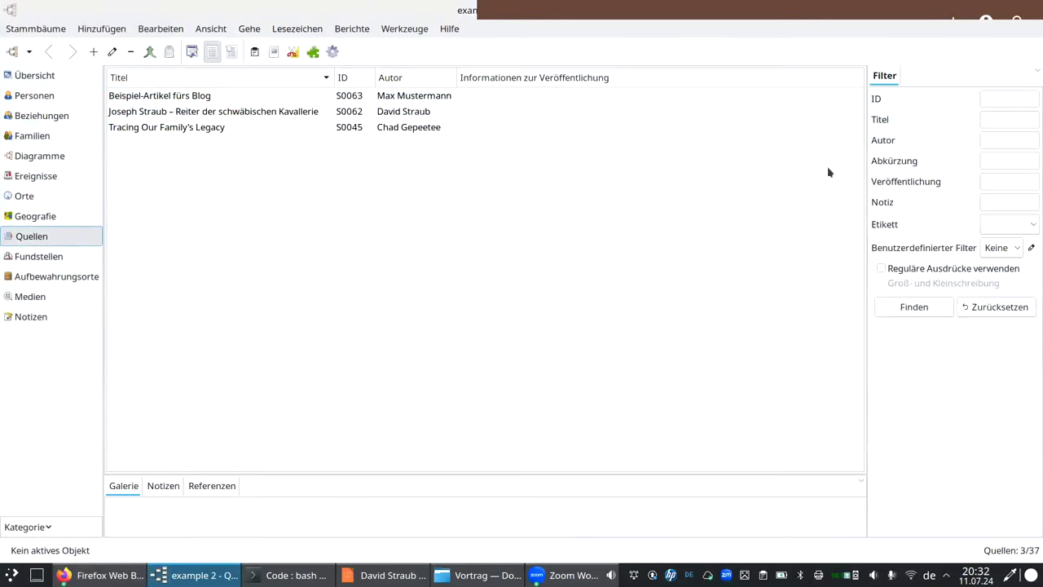
click(994, 224)
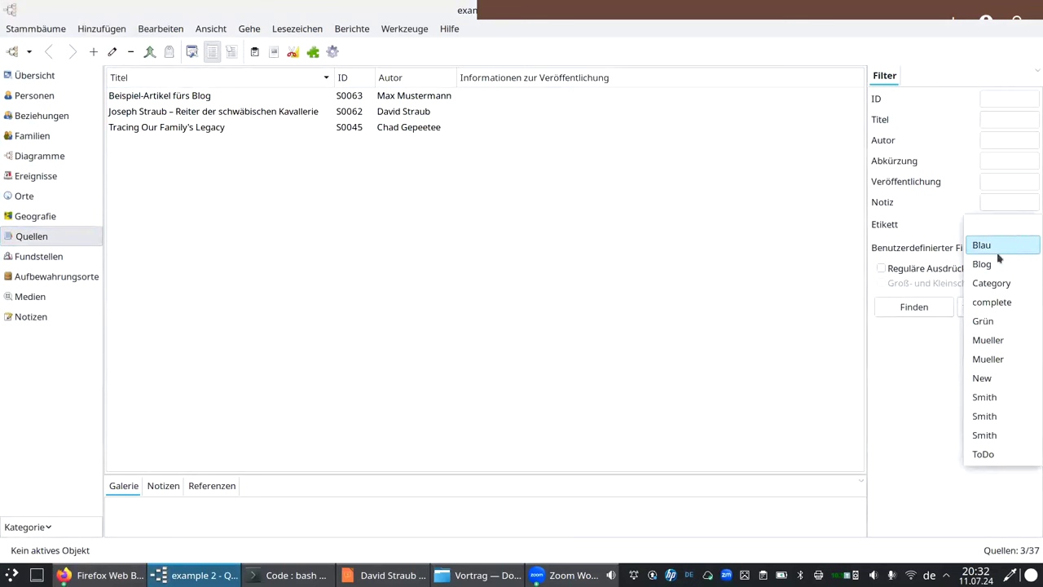
click(986, 263)
click(913, 308)
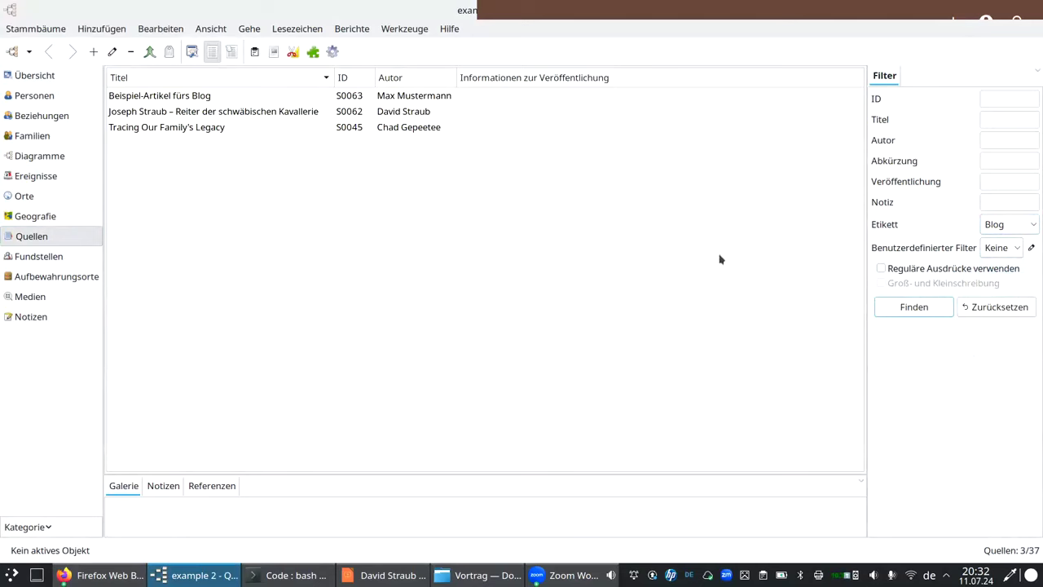
Open the "Reiter der schwäbischen Kavallerie" source, examine its note text and gallery image, and close it without changes.
double_click(280, 120)
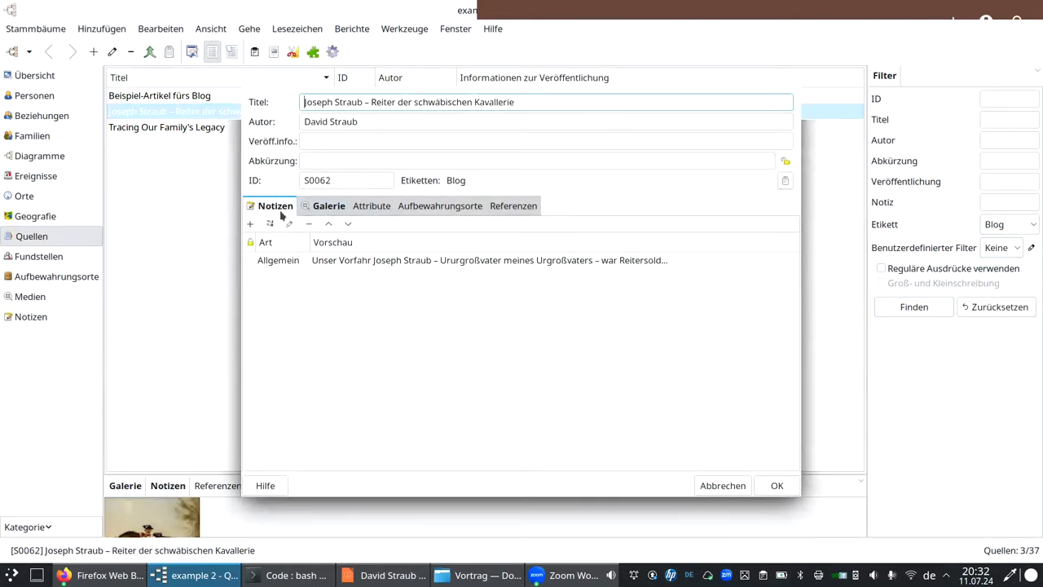
click(368, 262)
double_click(368, 261)
scroll(350, 218, down, 5)
scroll(350, 218, down, 3)
scroll(350, 219, up, 15)
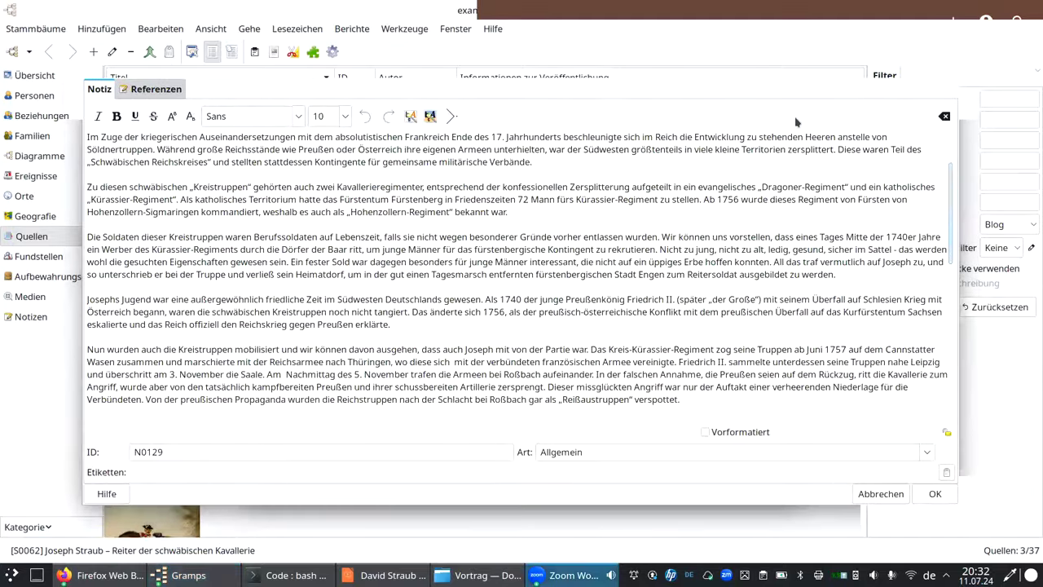
key(Escape)
click(329, 206)
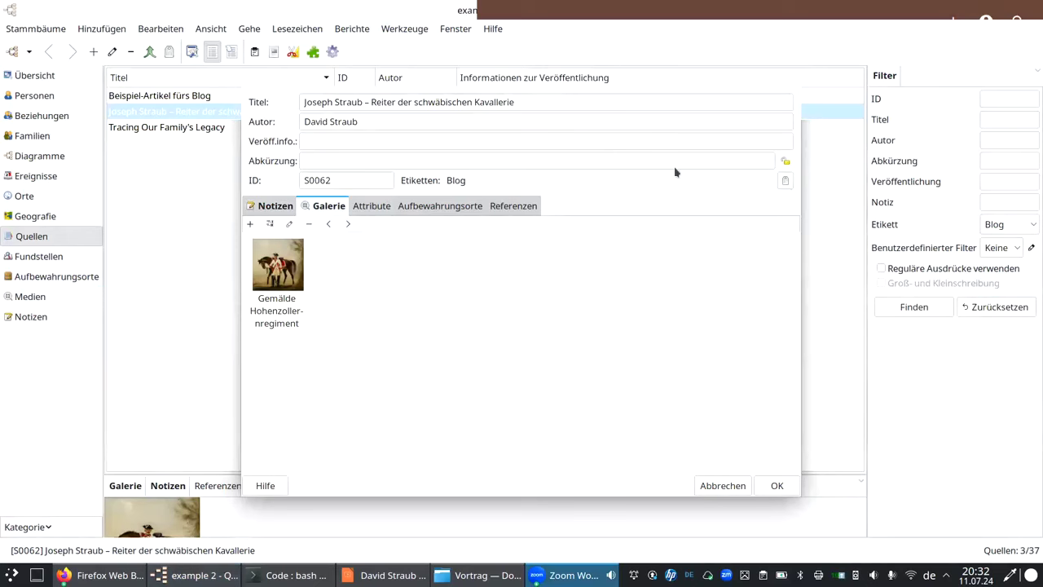
click(736, 479)
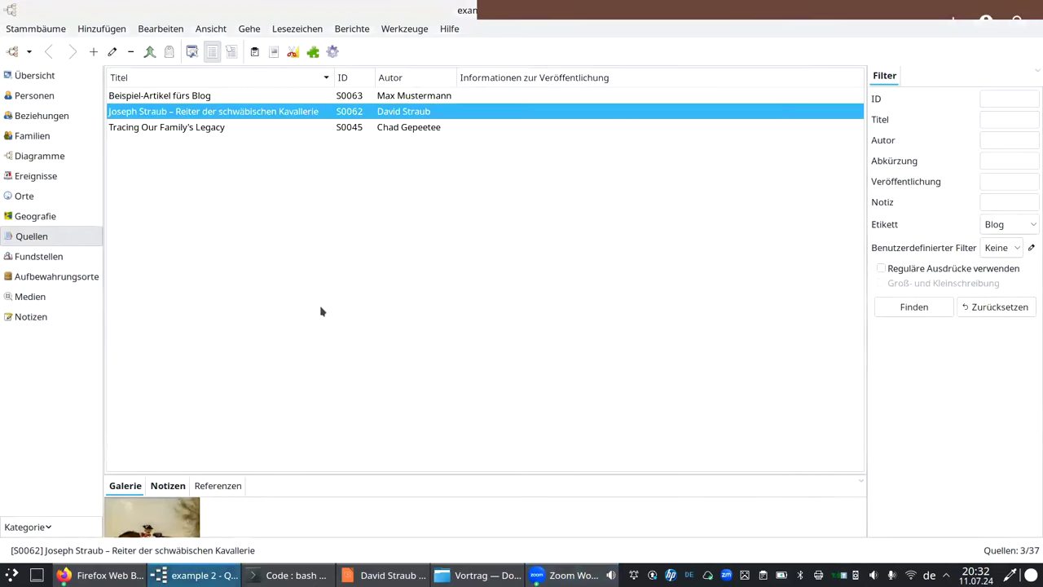
Switch to Gramps Web and read through the "Reiter der schwäbischen Kavallerie" blog article.
key(alt+Tab)
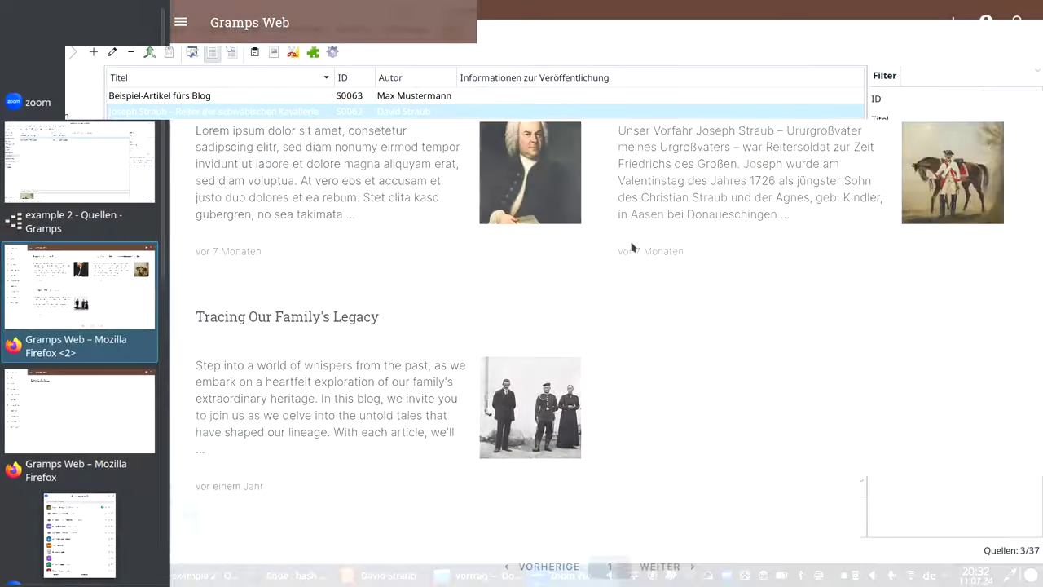
click(682, 158)
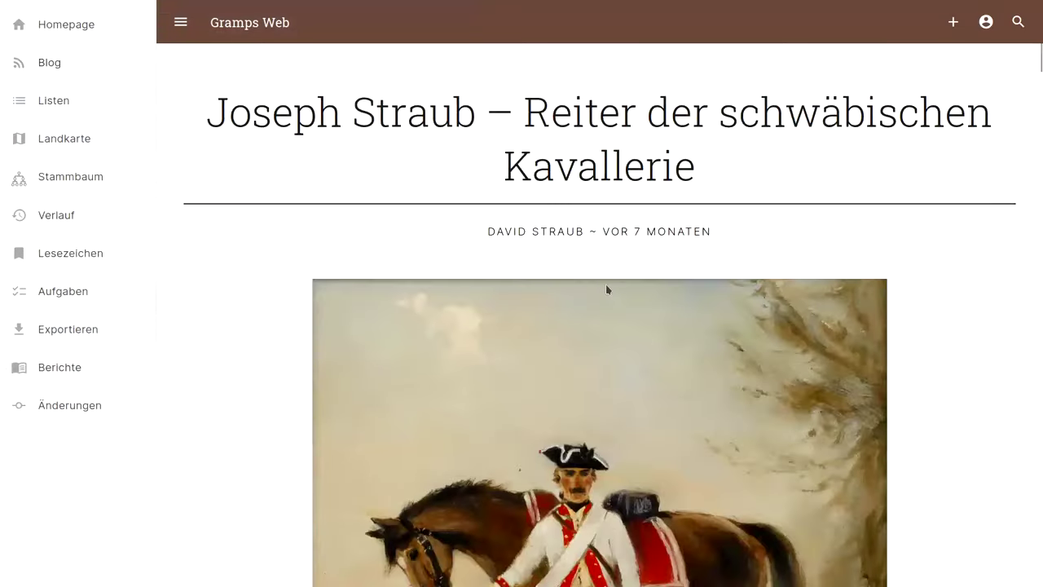
scroll(902, 279, down, 10)
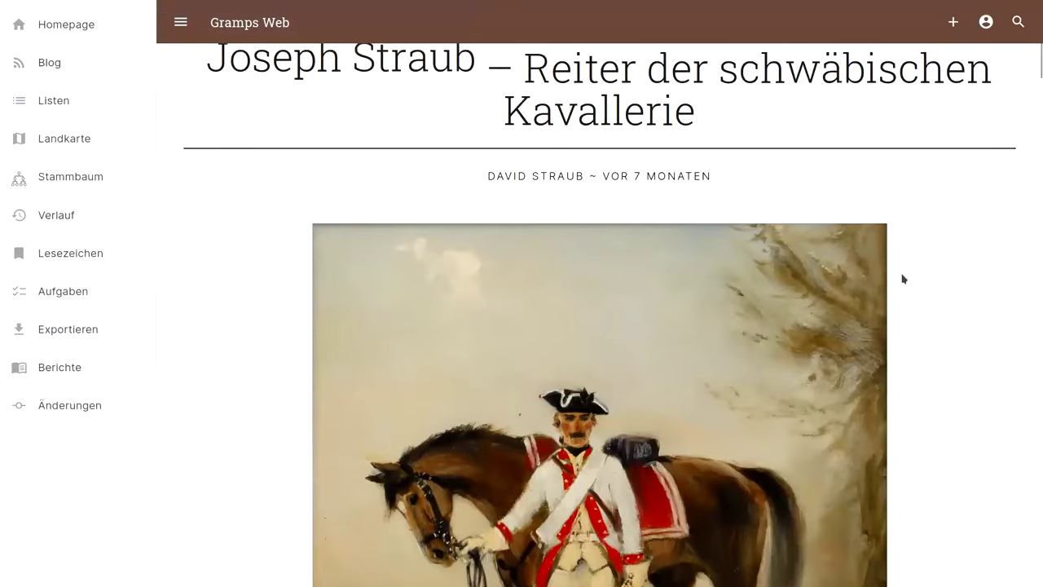
scroll(902, 278, down, 15)
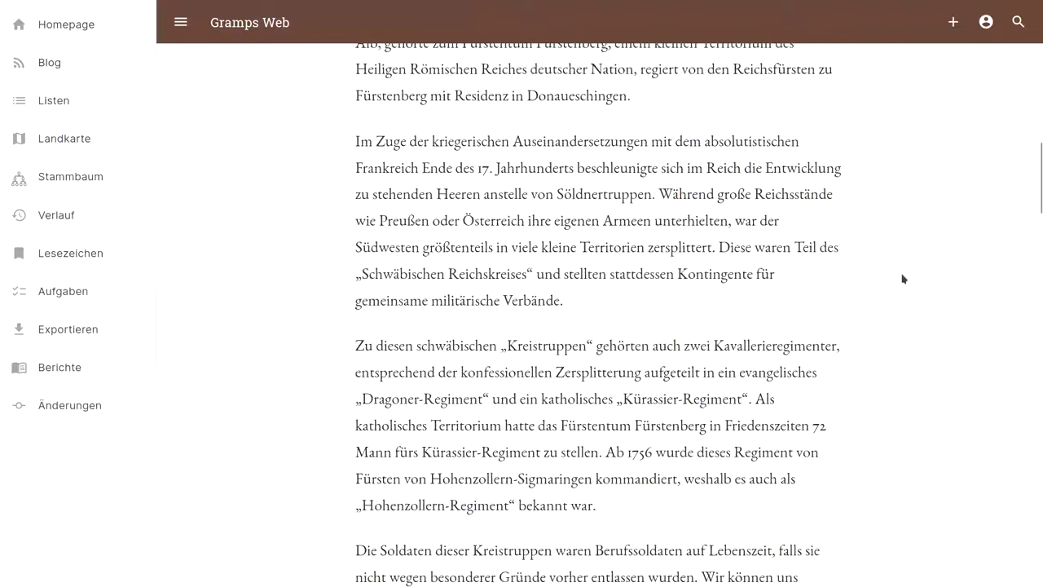
scroll(899, 291, up, 20)
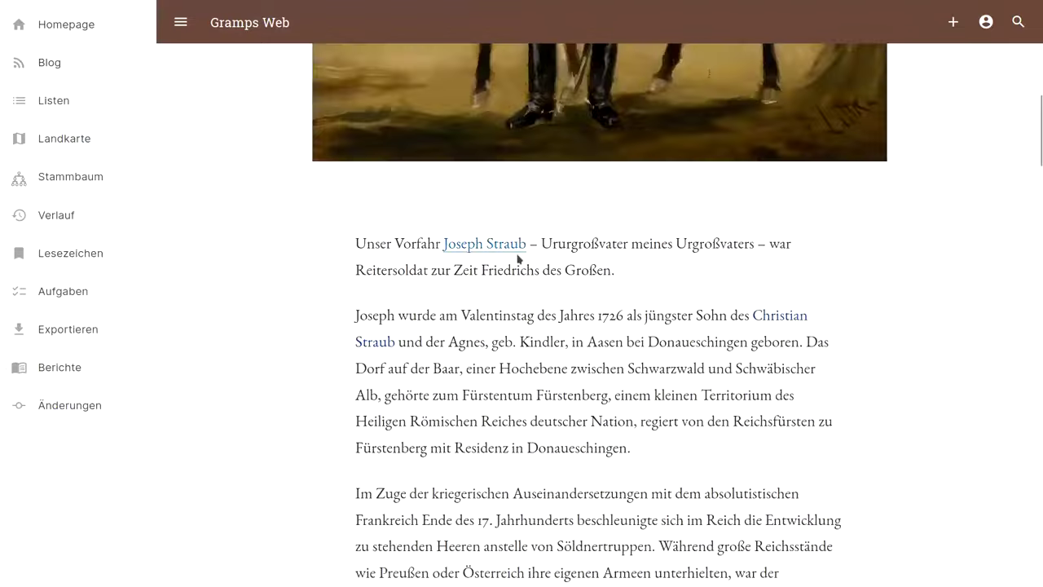
scroll(292, 150, up, 8)
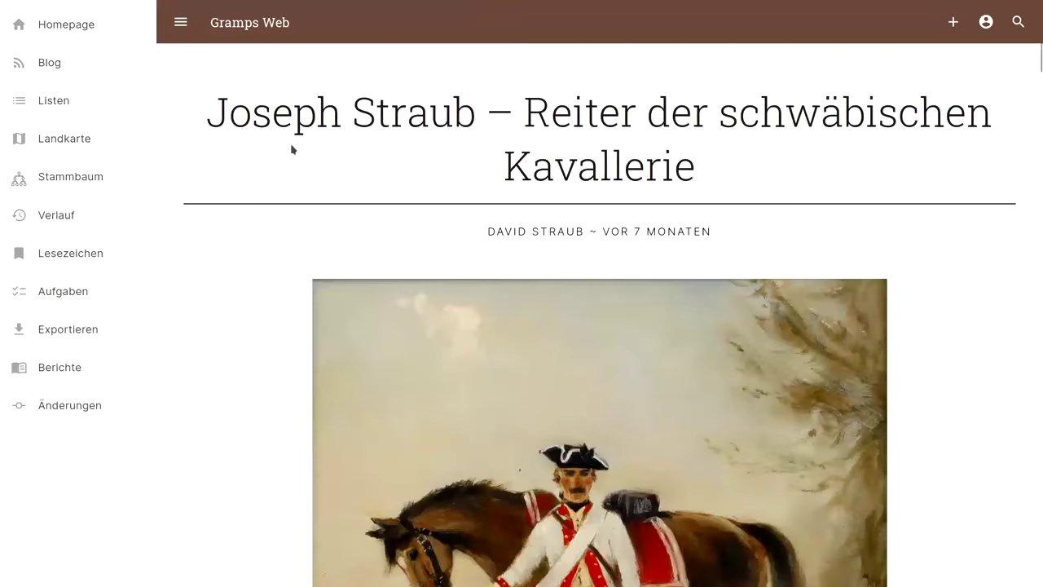
scroll(361, 243, down, 20)
scroll(635, 204, down, 8)
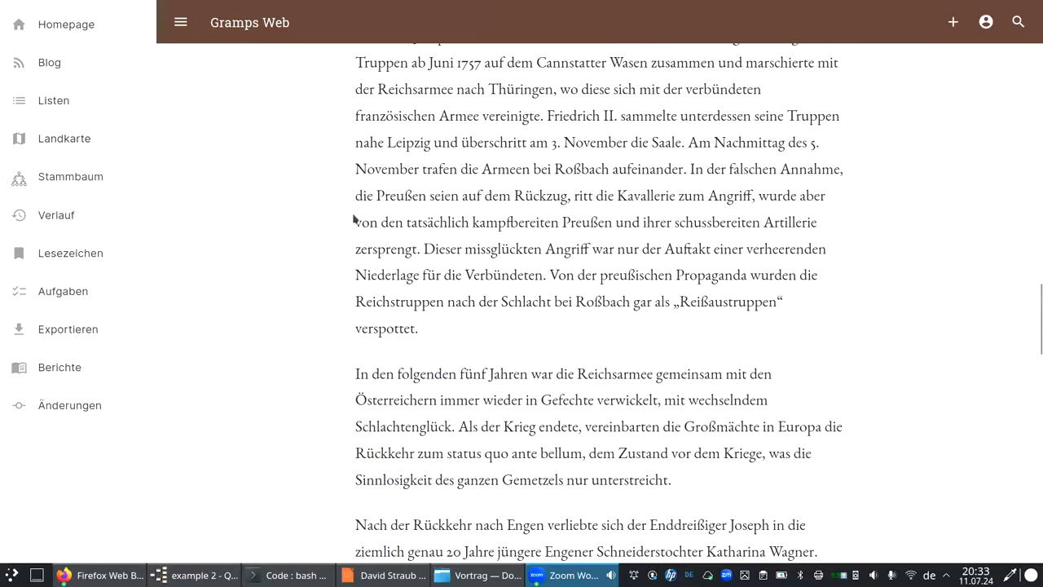
Return to Gramps desktop, examine the linked names in the cavalry source's note, and cancel both the note and source editors.
key(alt+Tab)
key(alt+Tab)
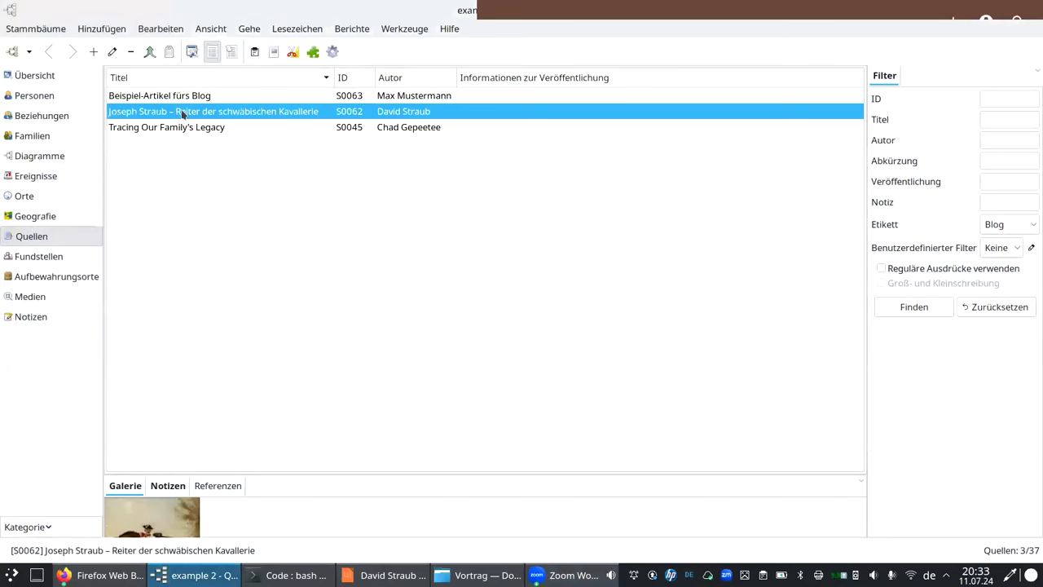
double_click(181, 112)
click(362, 259)
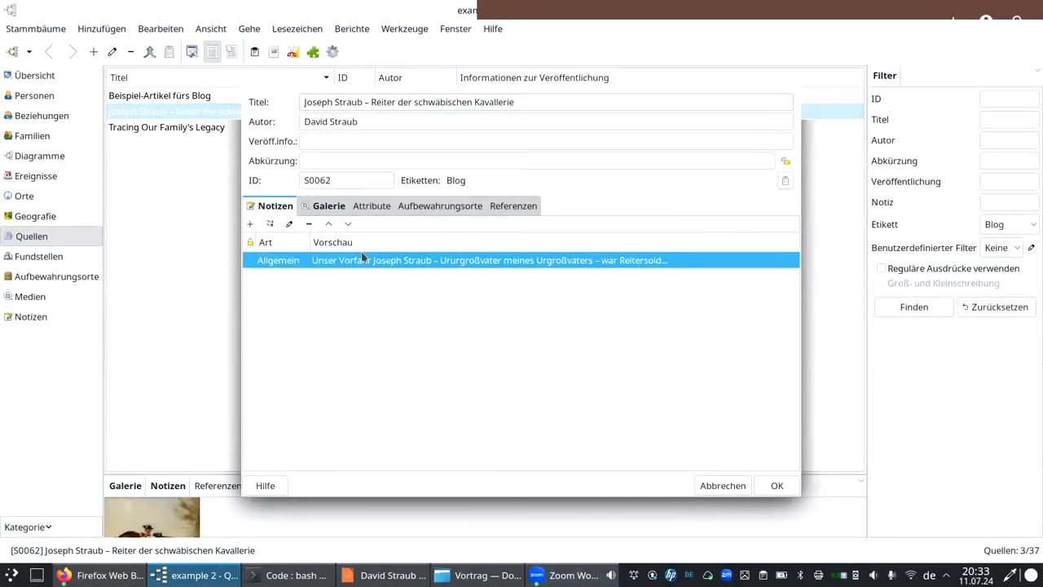
key(Return)
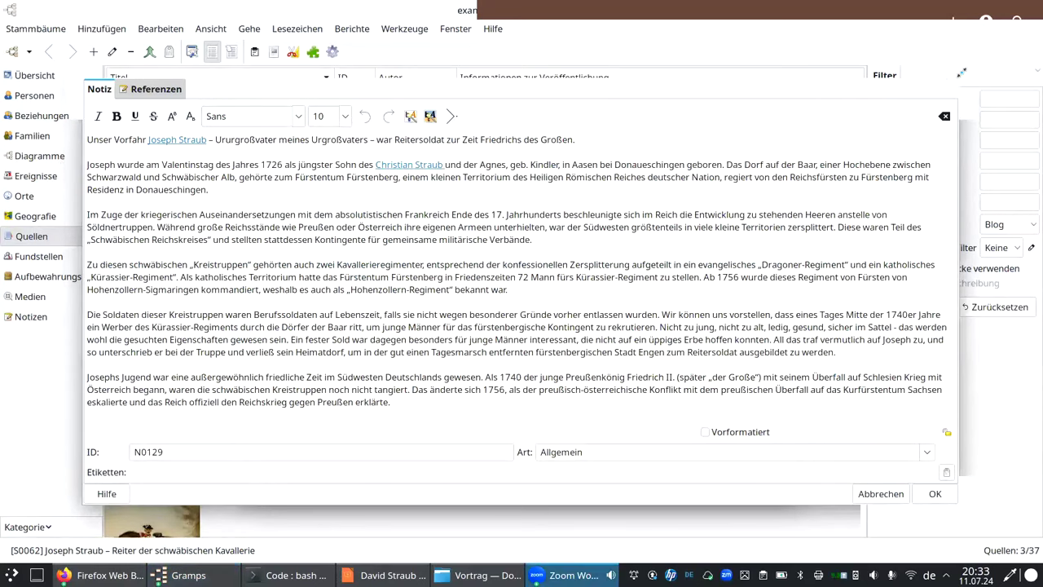
click(875, 493)
click(722, 485)
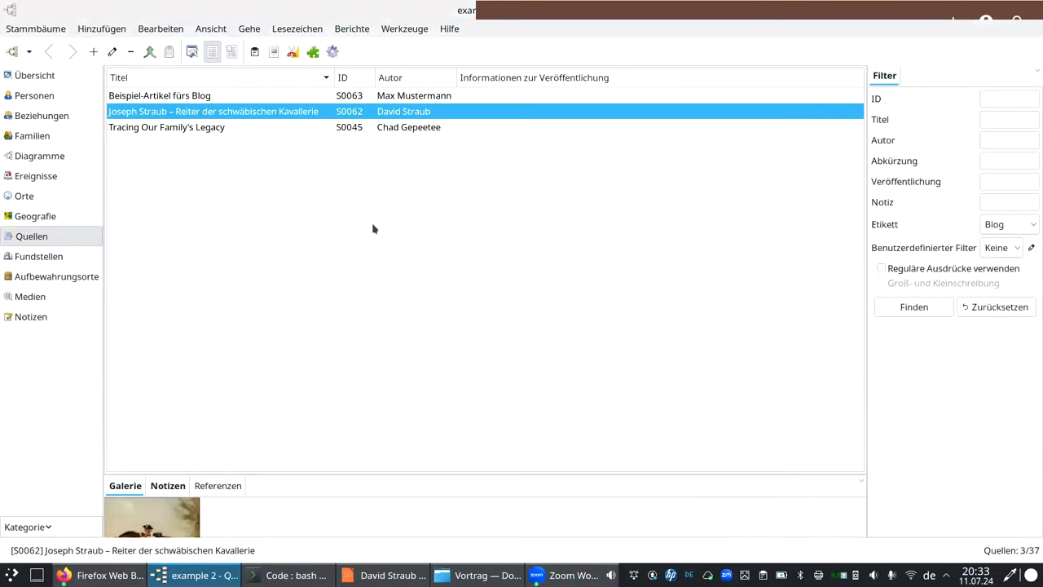
Switch back to the cavalry article in Gramps Web, review its opening, and return to the blog overview.
key(alt+Tab)
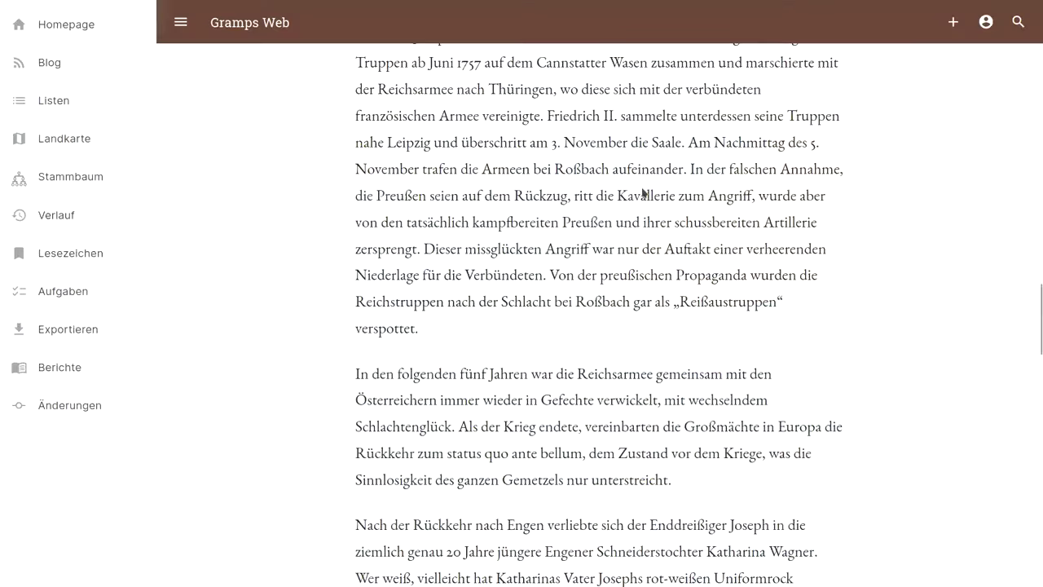
scroll(642, 188, up, 5)
scroll(642, 188, up, 15)
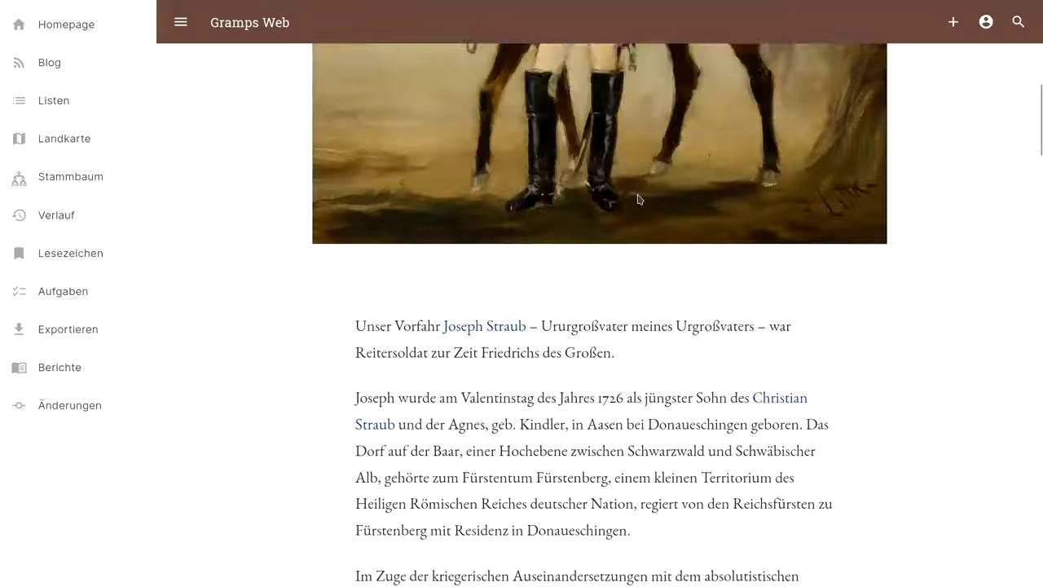
scroll(638, 199, up, 2)
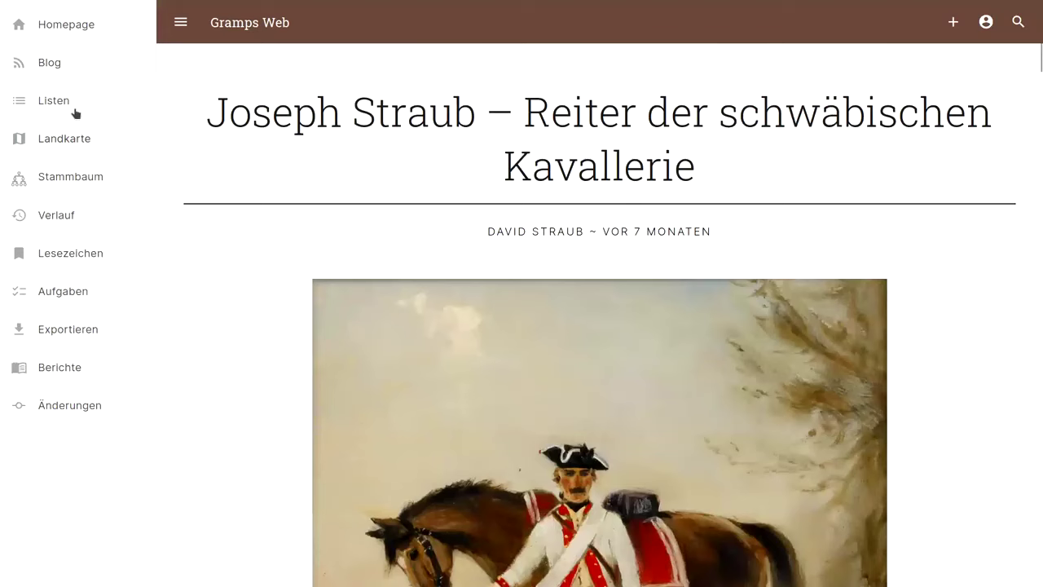
click(93, 63)
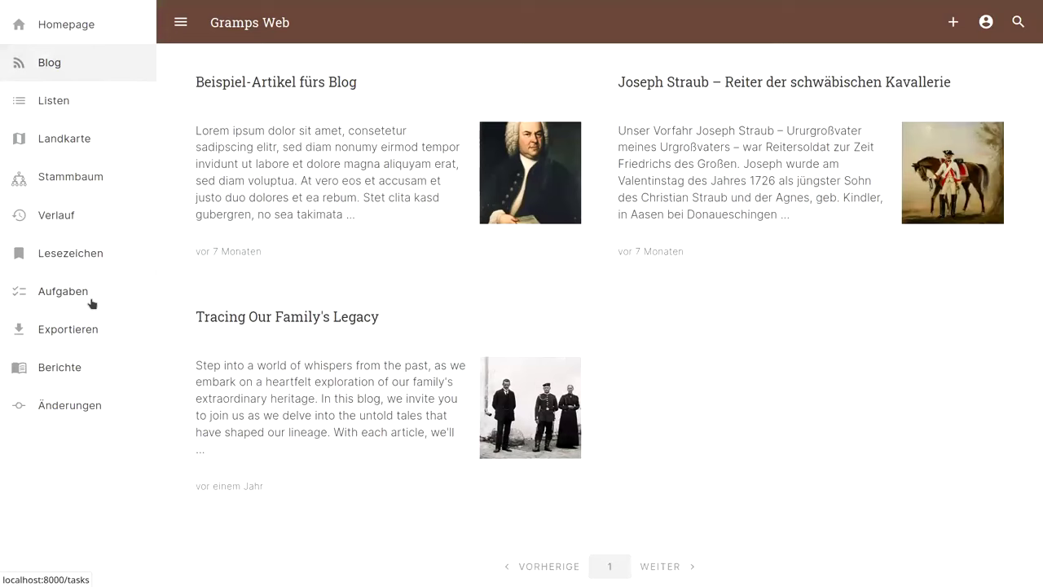
Open the task list in Gramps Web and look over the tasks with their statuses, tags and priorities.
click(63, 295)
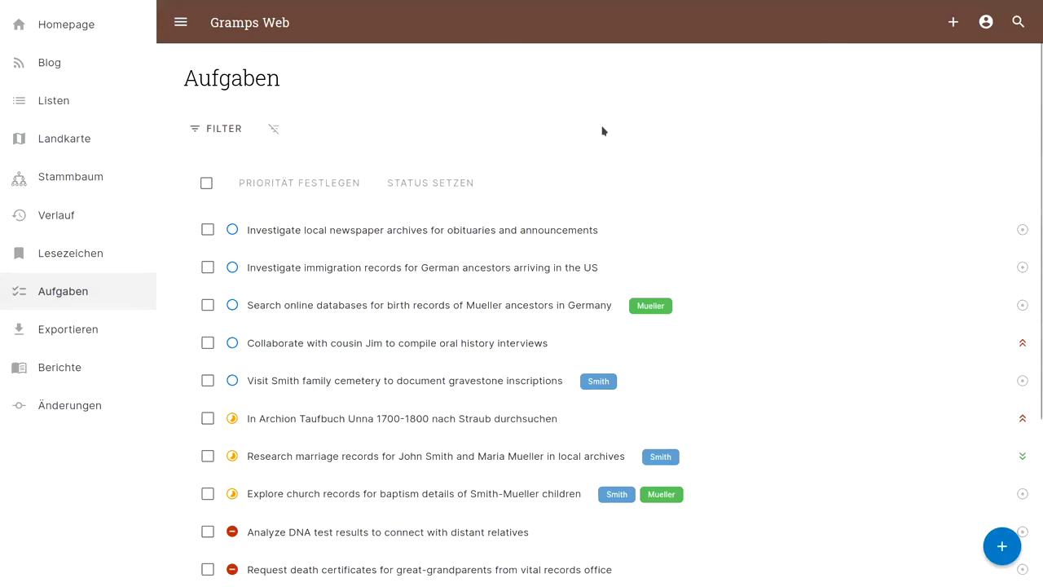
scroll(628, 126, down, 1)
scroll(628, 126, up, 1)
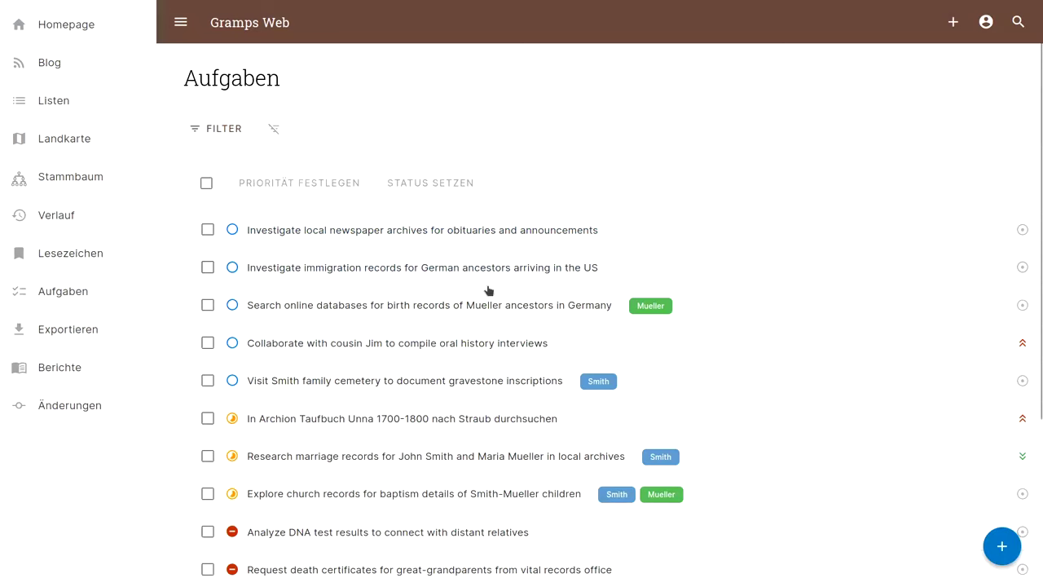
Switch to Gramps desktop and show the Übersicht dashboard with the "Zu erledigen" gramplet.
key(alt+Tab)
key(alt+Tab)
key(alt+Tab)
key(alt+shift+Tab)
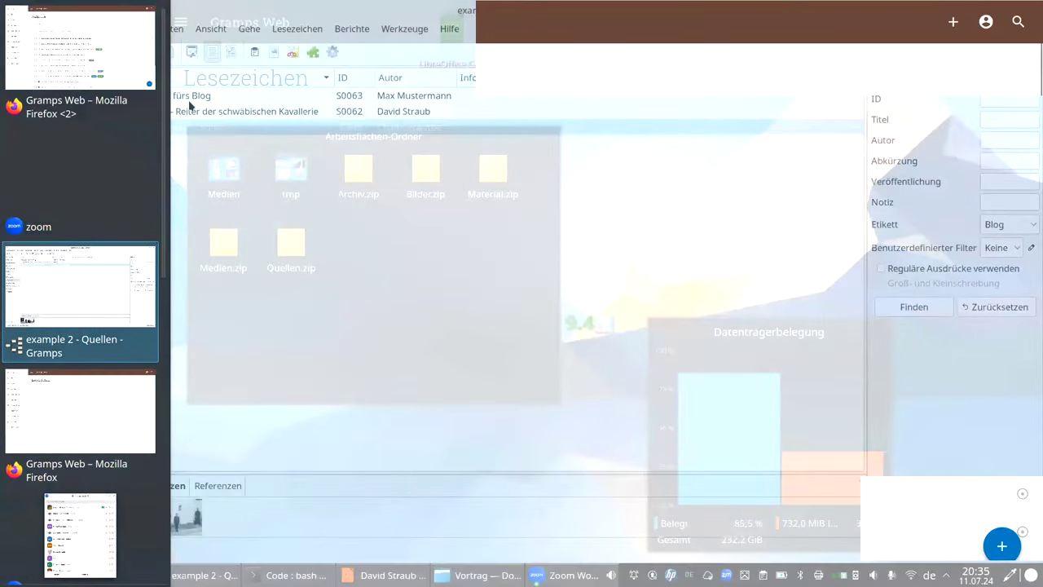
click(35, 70)
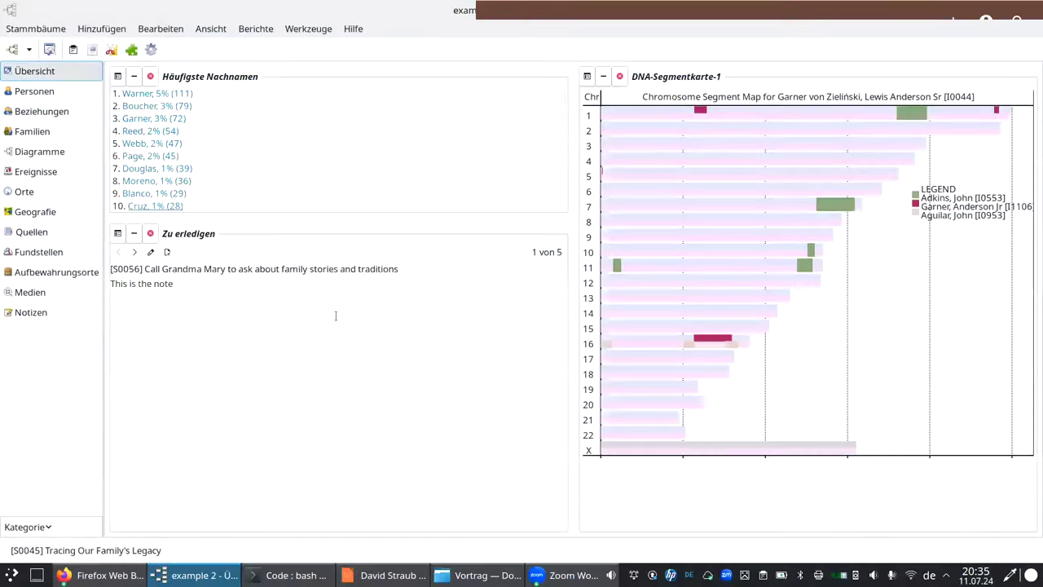
Browse back and forth through the to-do notes in the "Zu erledigen" gramplet.
click(134, 252)
click(134, 252)
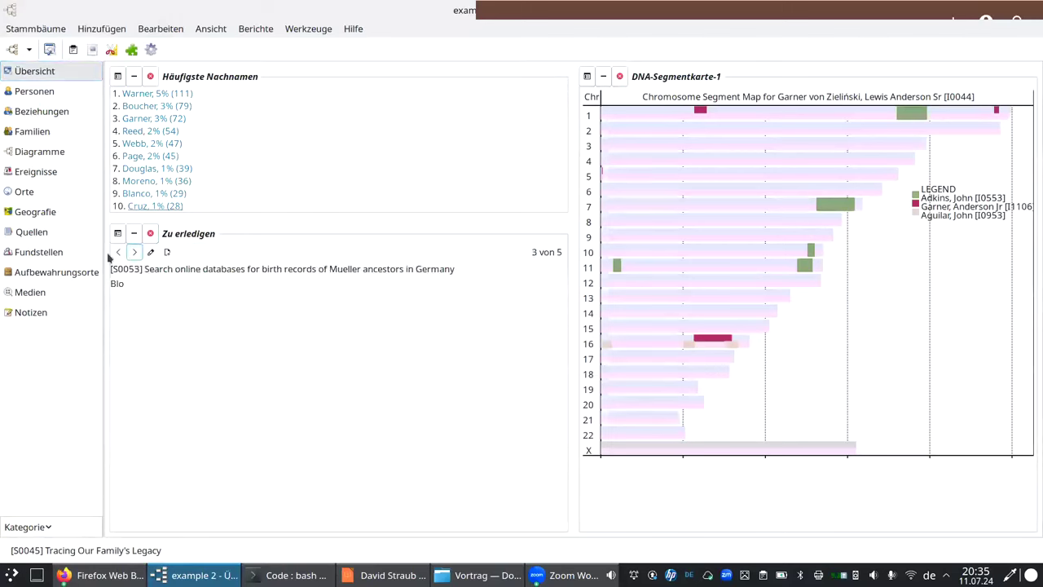
click(118, 252)
click(118, 252)
click(135, 253)
click(135, 253)
click(135, 252)
click(134, 252)
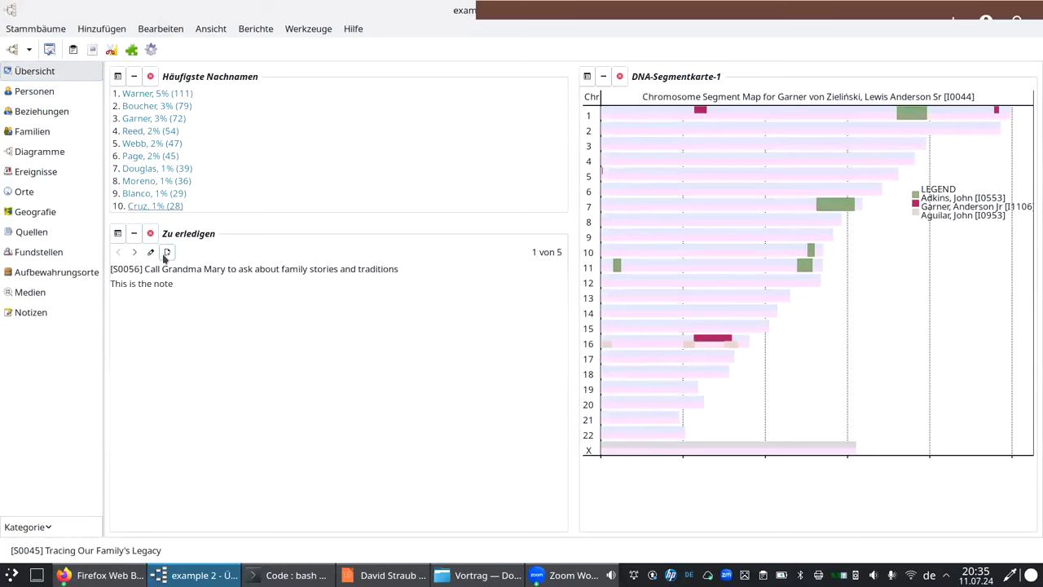
Open the displayed to-do note, inspect its note type options, cancel the editor, and switch back to the Gramps Web task list.
click(151, 252)
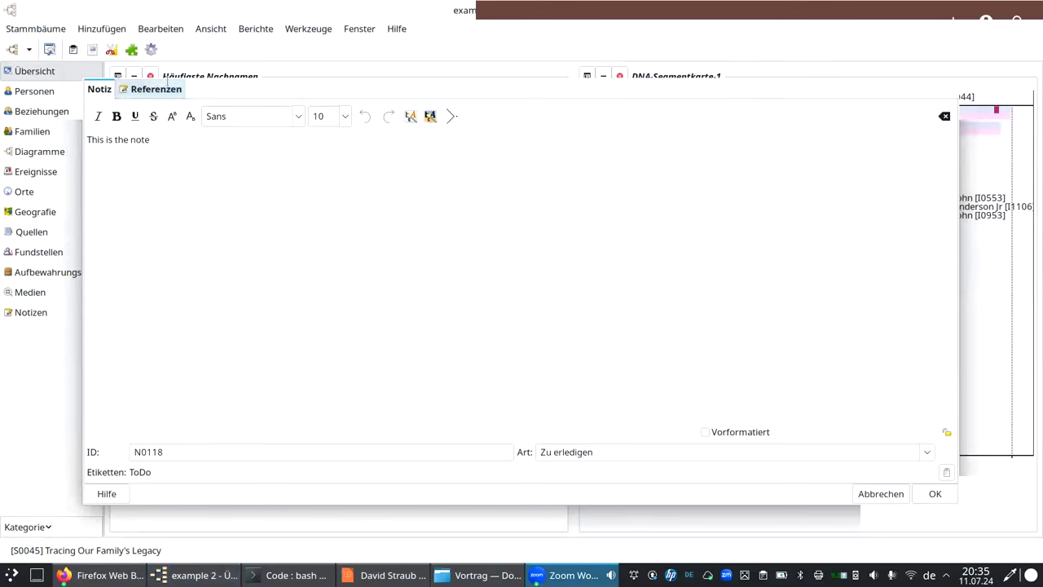
click(633, 450)
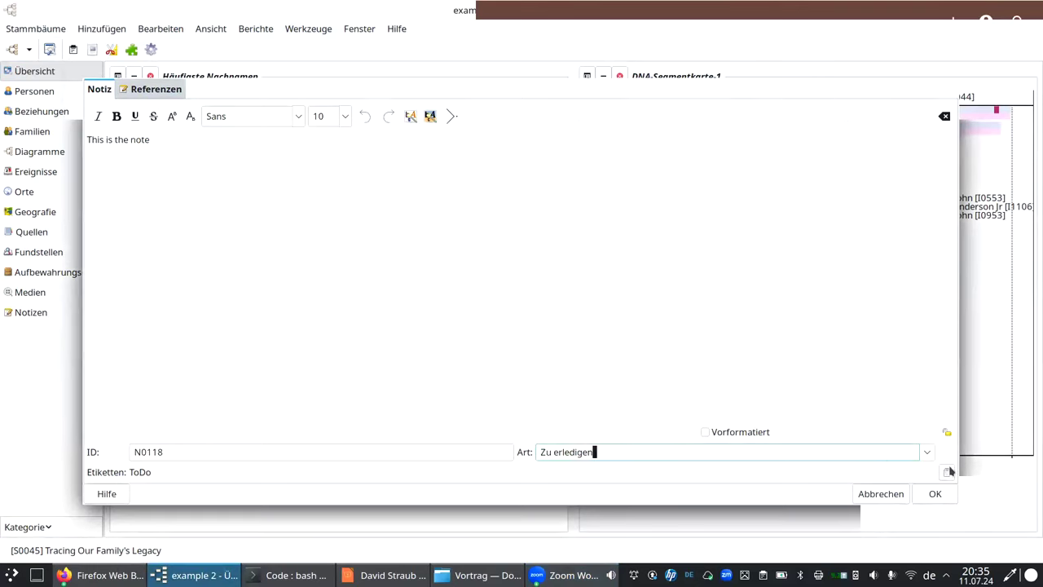
click(927, 452)
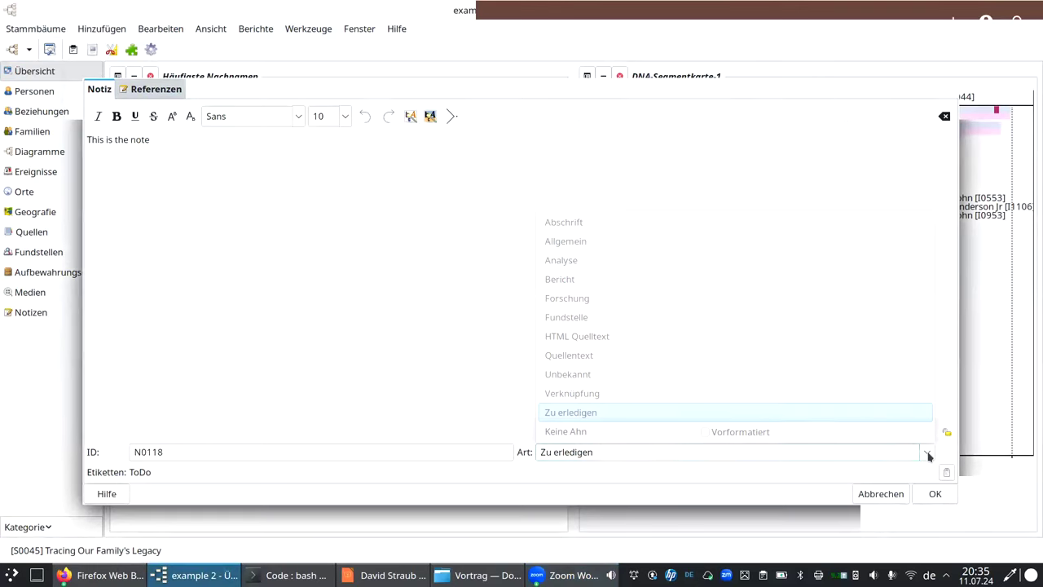
click(709, 419)
click(870, 494)
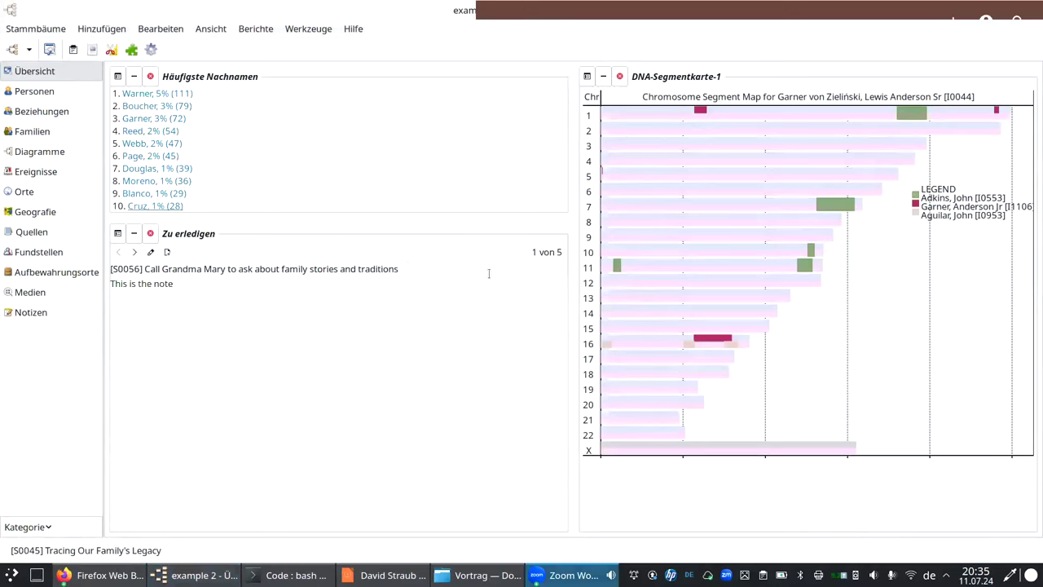
key(alt+Tab)
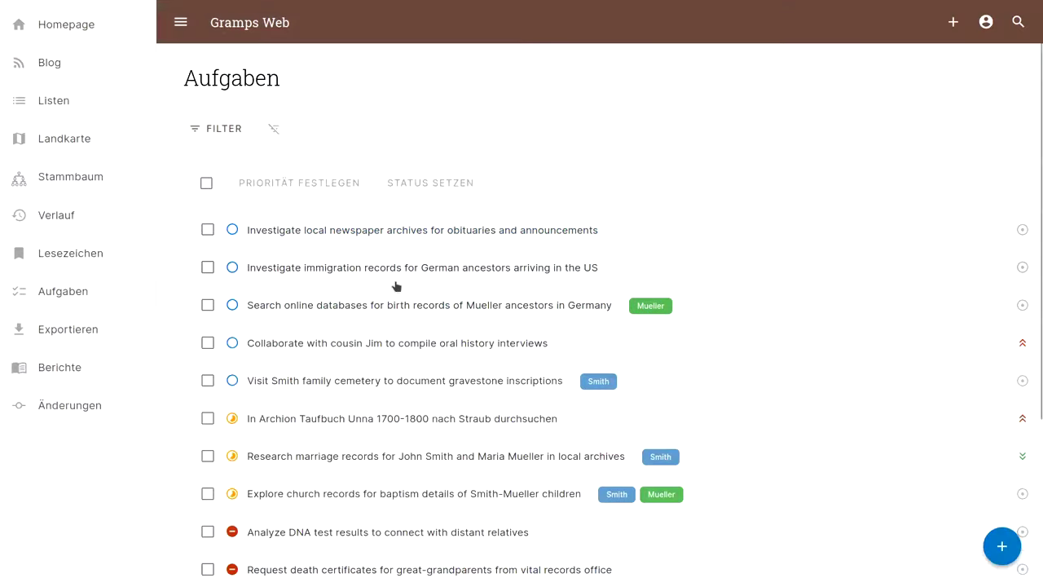
Set the task about immigration records for German ancestors arriving in the US to high priority and in-progress status.
click(207, 268)
click(325, 184)
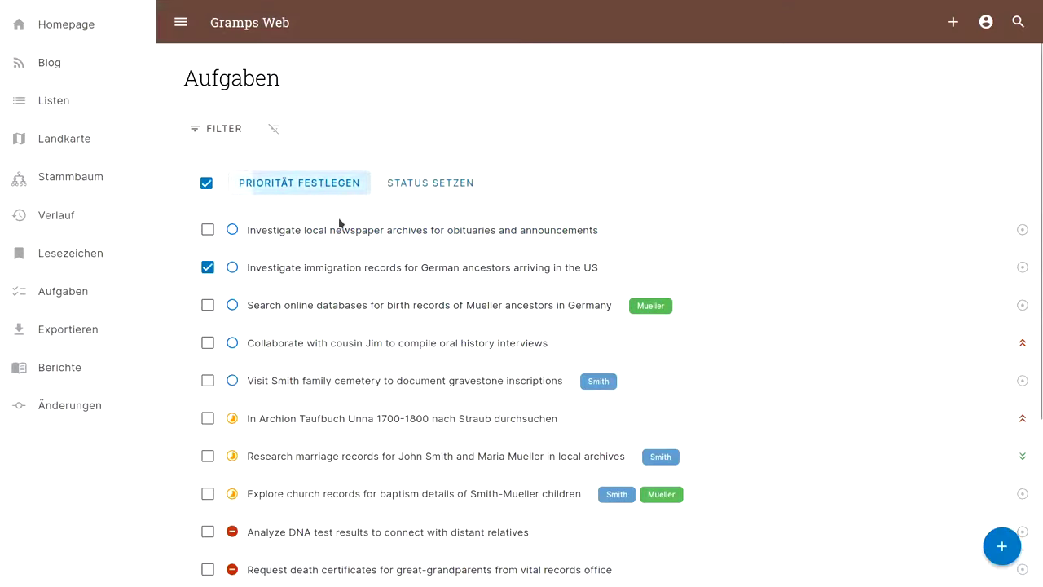
click(269, 221)
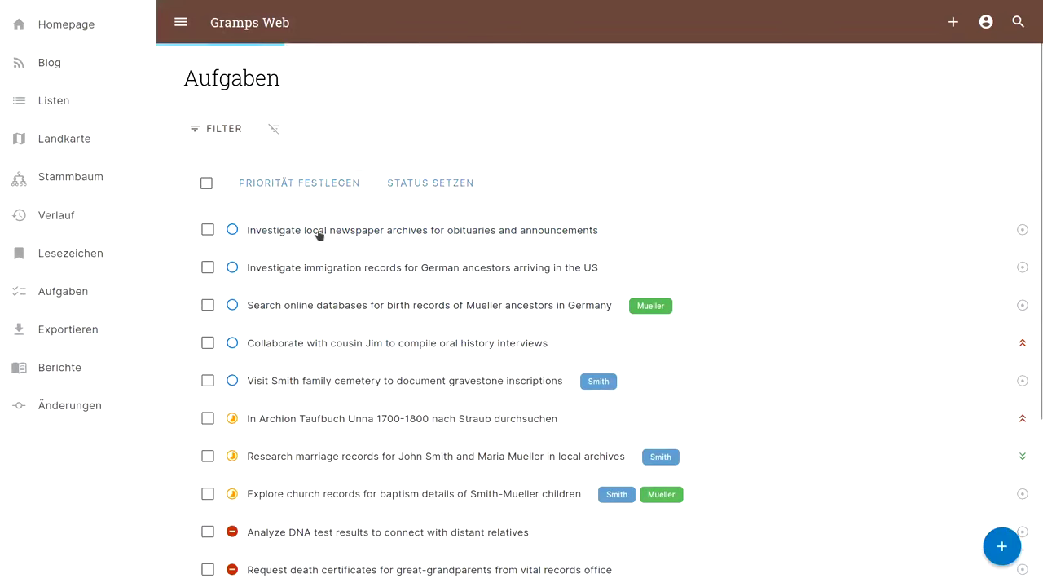
click(208, 268)
click(429, 183)
click(409, 259)
scroll(318, 350, down, 3)
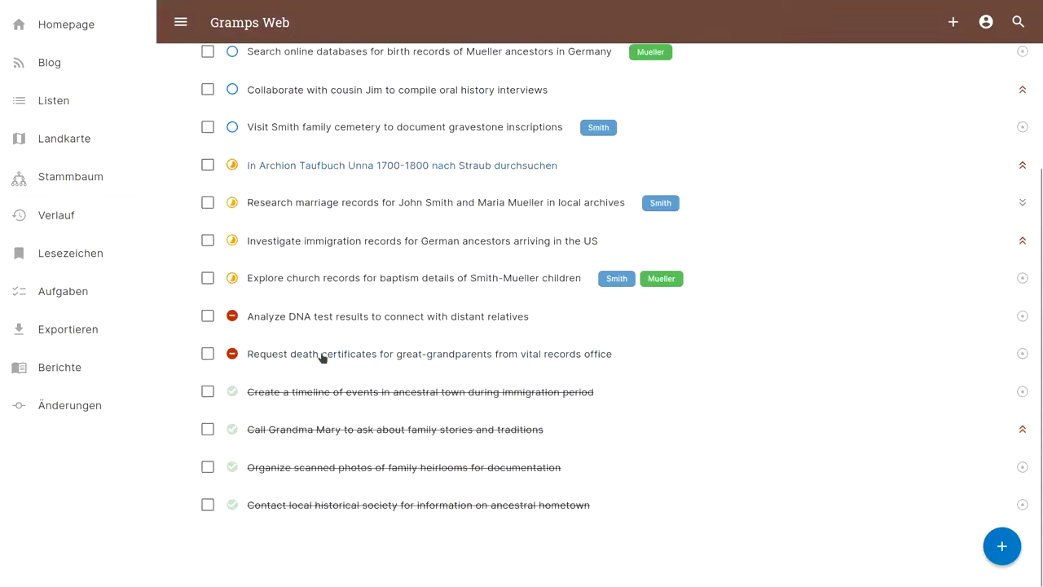
Open the task about compiling oral history interviews, append "Hatte keine Zeit" to its description below blank lines, and save.
scroll(342, 191, up, 1)
click(356, 181)
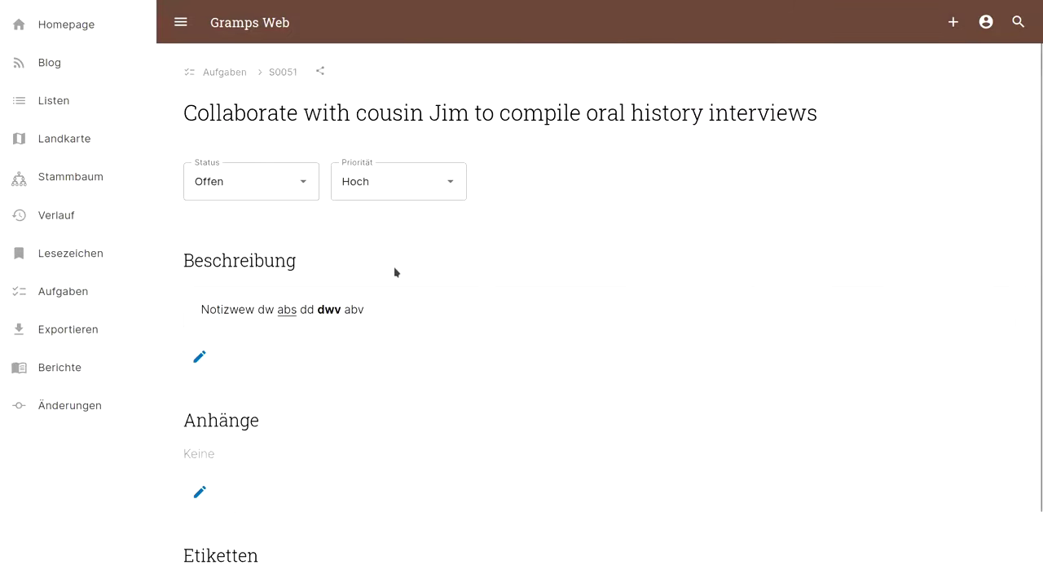
click(200, 356)
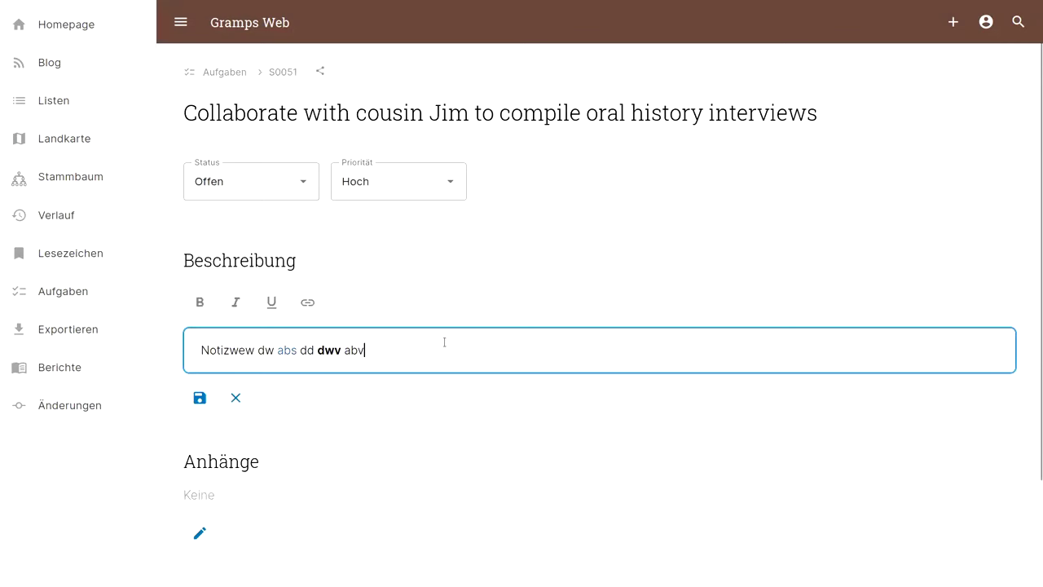
key(Return)
key(Return)
key(Return)
text(Hatte keine eiZeit)
click(200, 469)
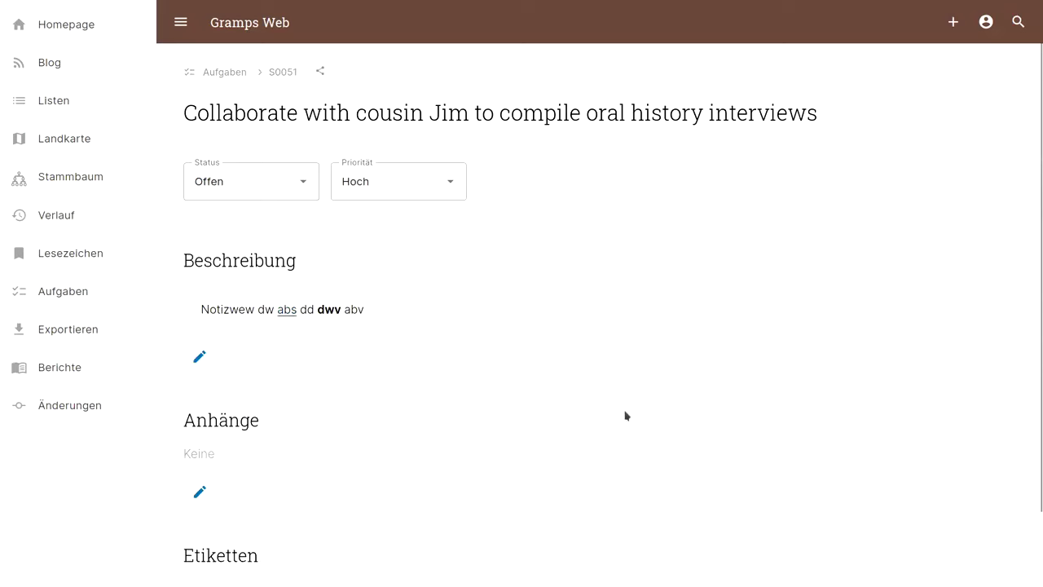
Show the form for adding a new media object to the task's attachments, cancel it, and leave attachment editing.
scroll(356, 396, down, 3)
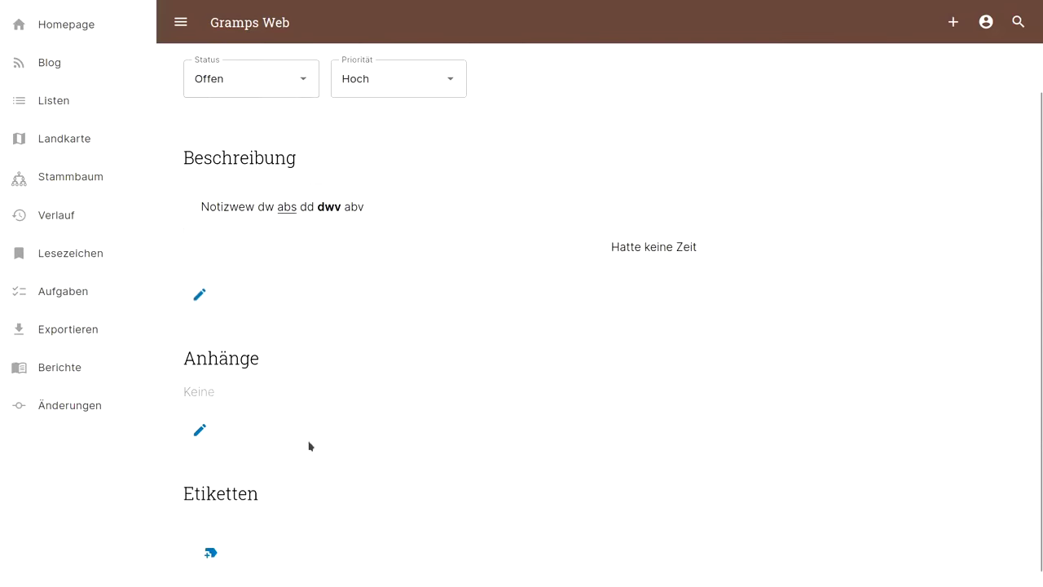
click(200, 413)
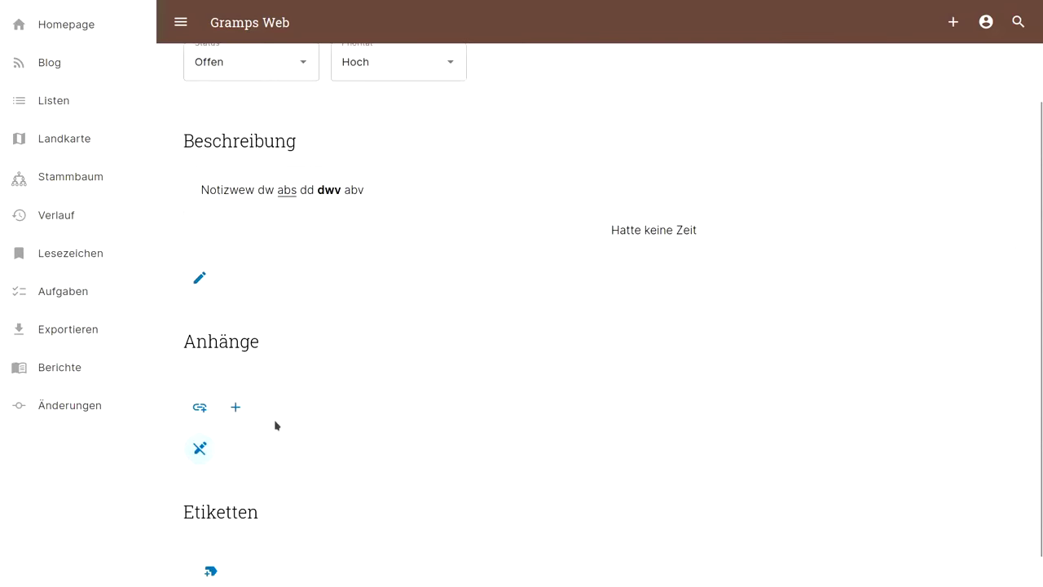
click(235, 407)
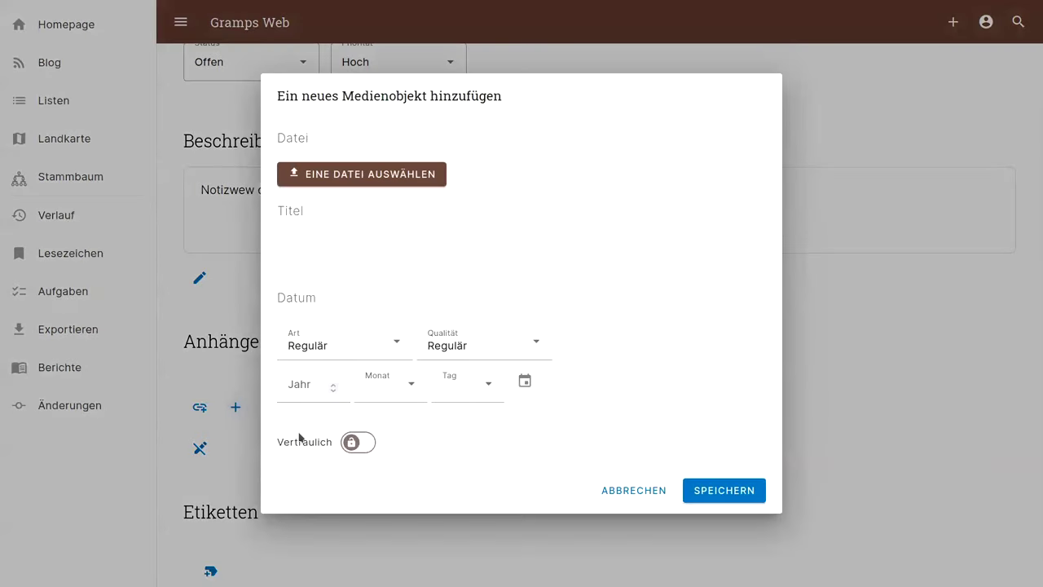
click(608, 490)
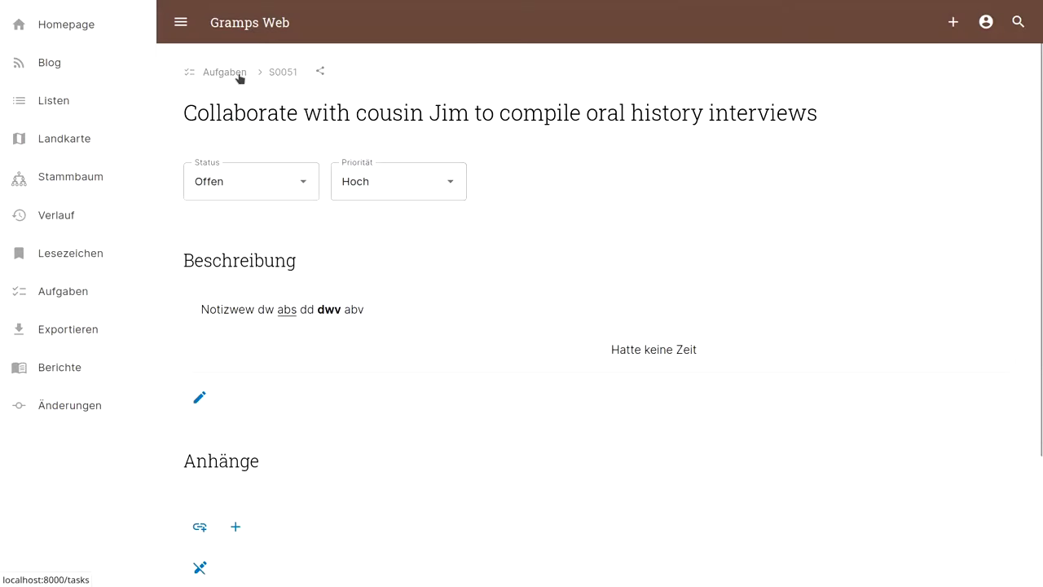
scroll(350, 268, down, 3)
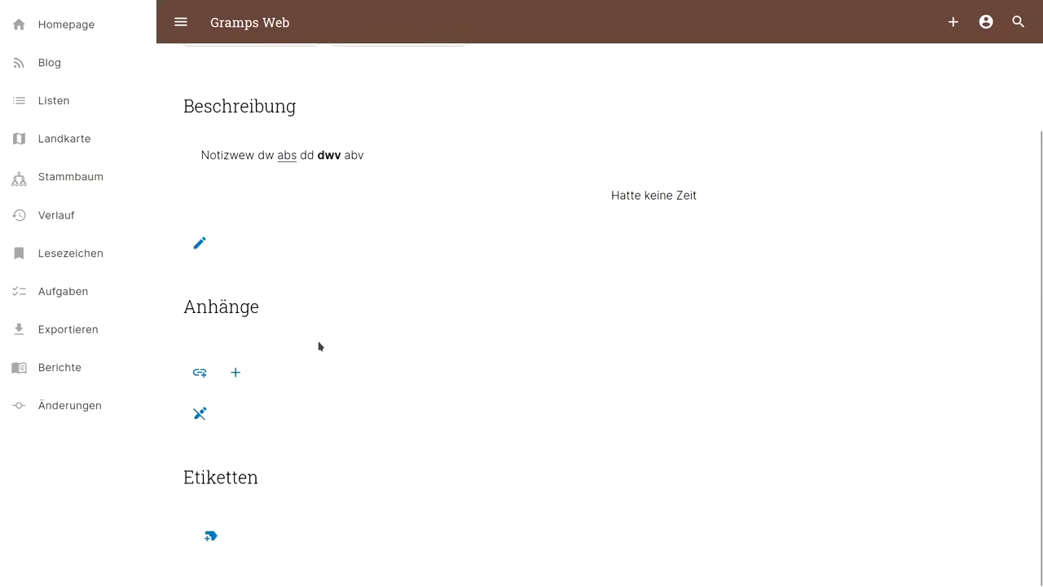
click(199, 410)
Remove the empty line above "Hatte keine Zeit" in the task's description and save the text.
scroll(254, 384, up, 3)
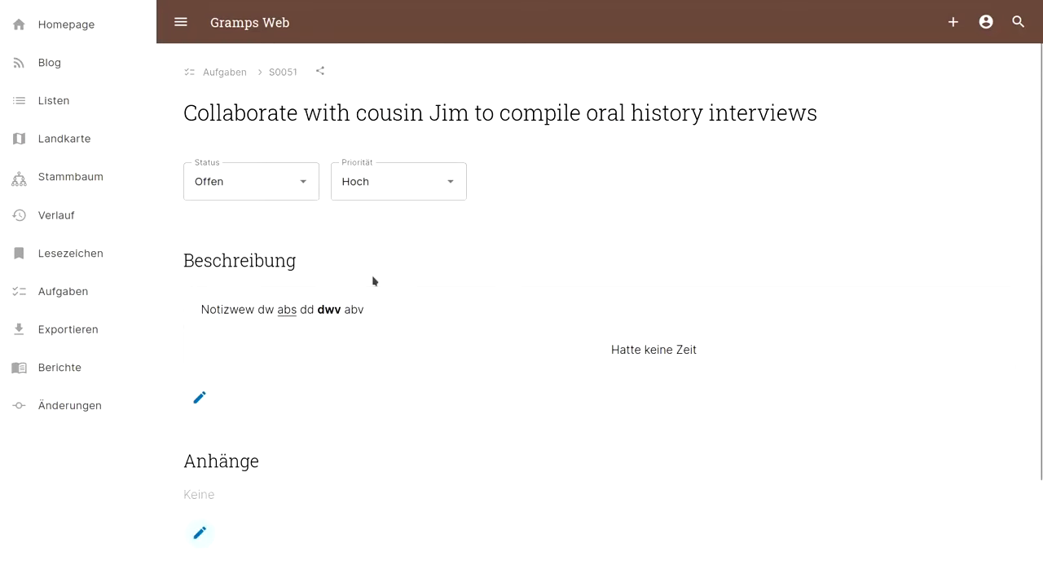
click(200, 401)
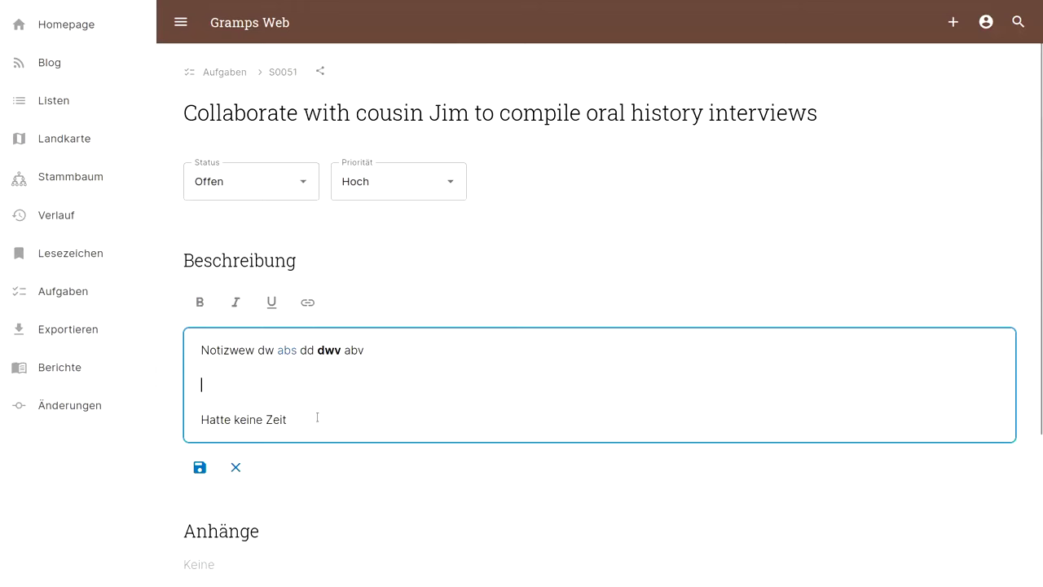
key(BackSpace)
click(199, 447)
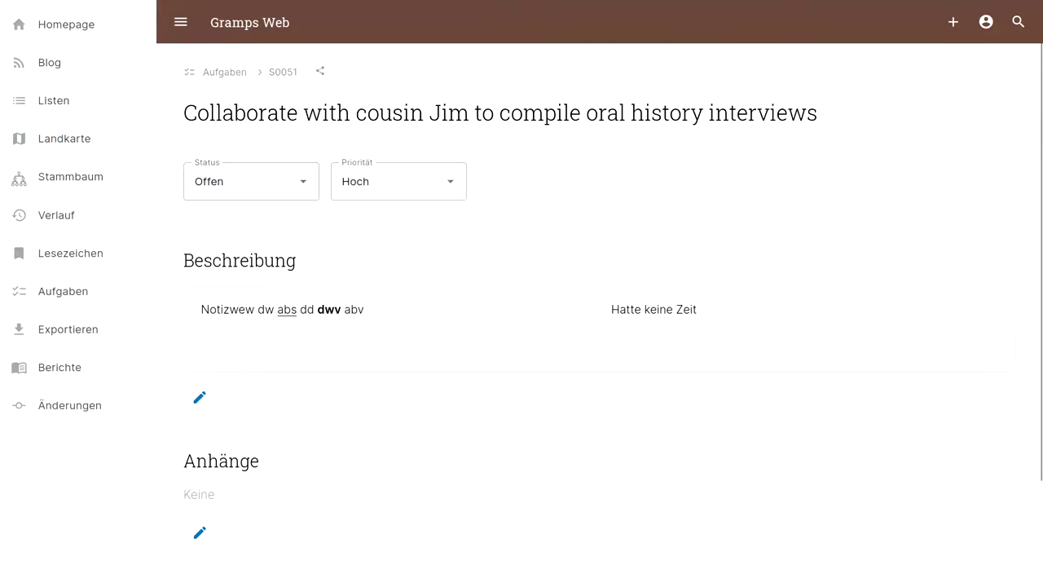
Switch to the browser window with the grampshub.com family tree, exit full screen, and open its map of places.
key(alt+Tab)
key(alt+Tab)
key(alt+Tab)
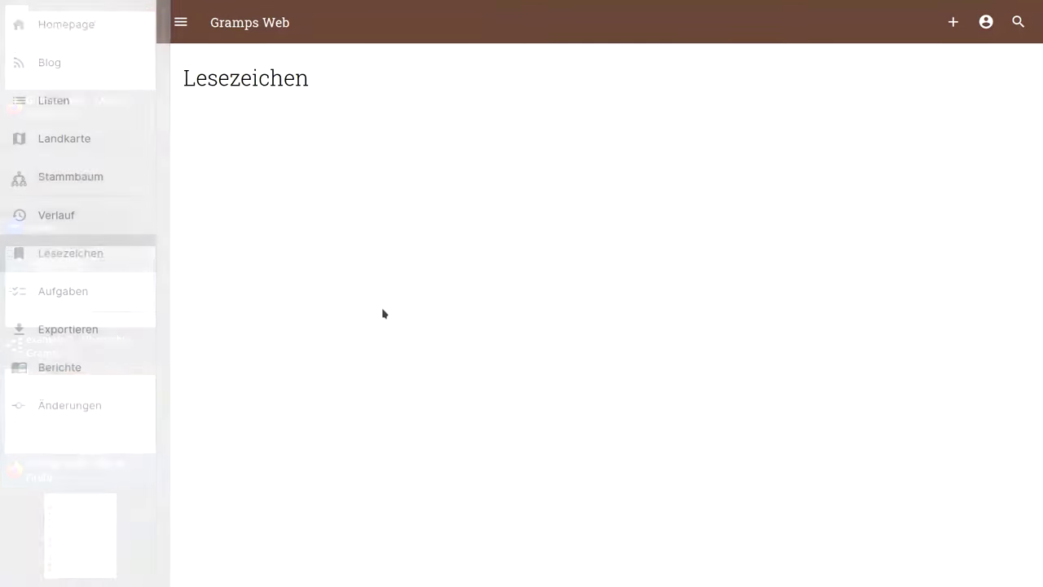
key(F11)
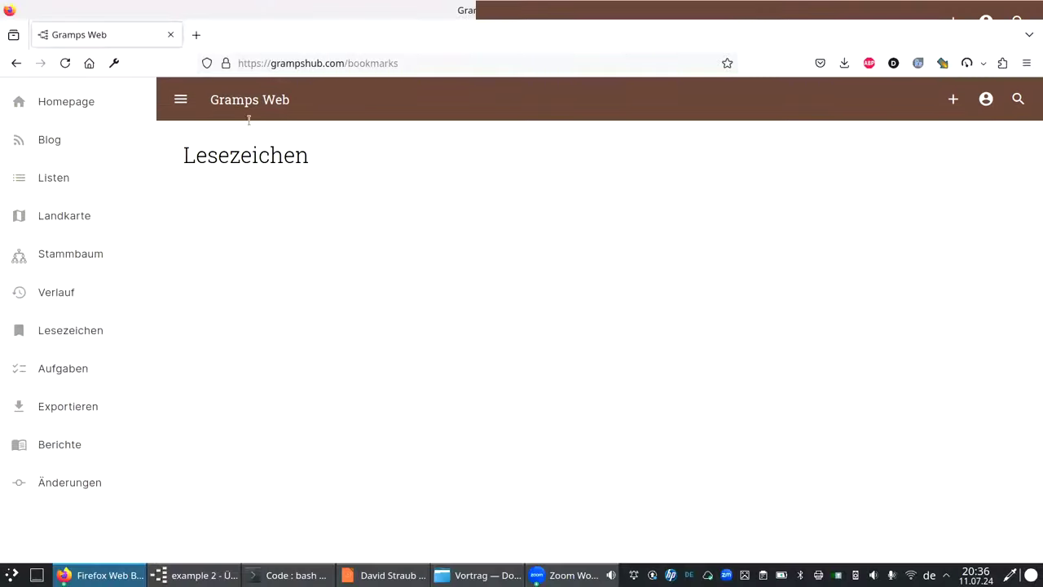
click(83, 217)
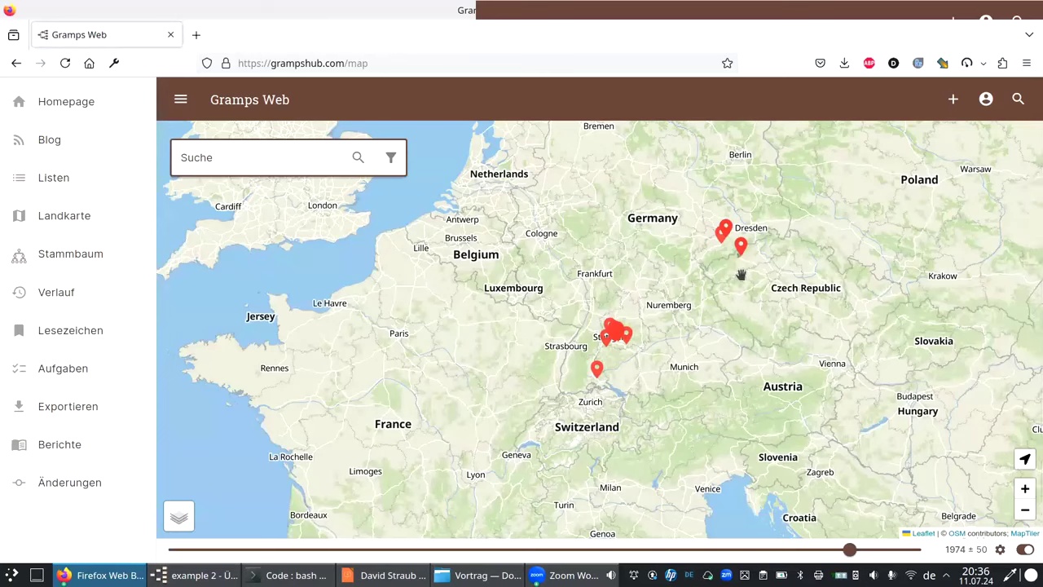
scroll(714, 274, up, 1)
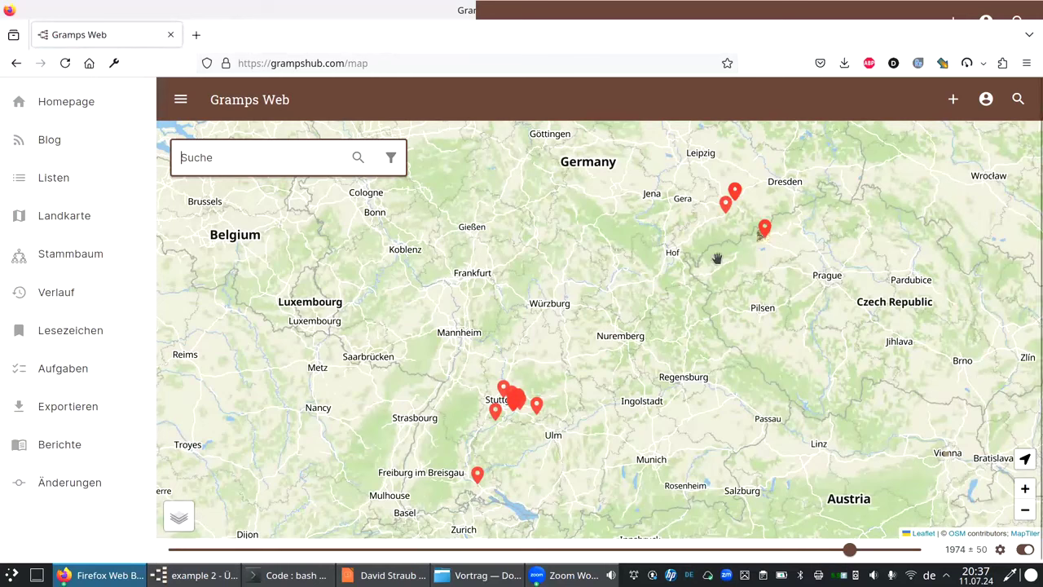
mouse_move(844, 553)
mouse_move(619, 338)
mouse_down()
mouse_move(546, 349)
mouse_move(686, 343)
mouse_move(637, 349)
mouse_up()
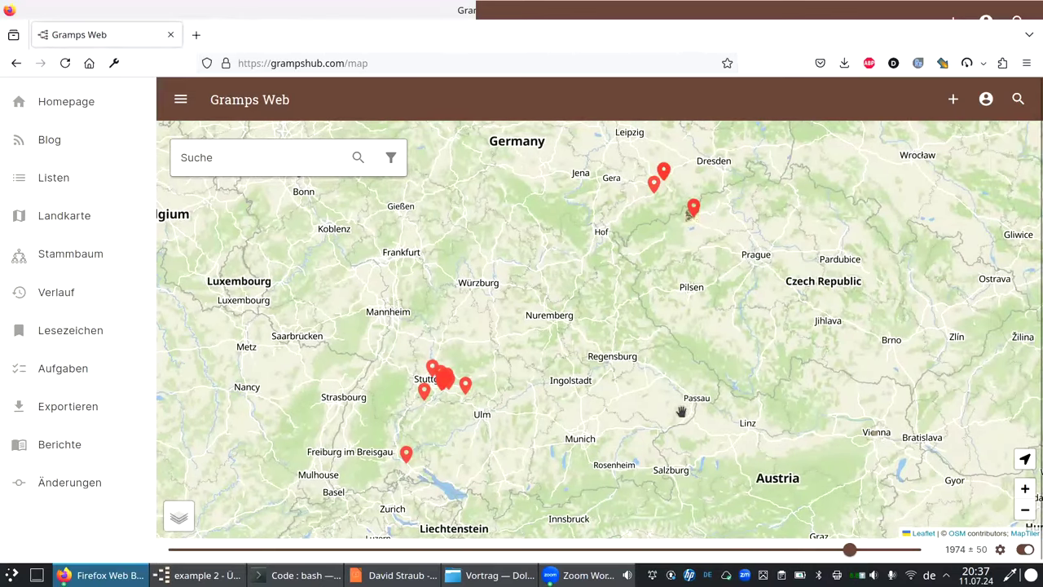
Turn off the time filter for places, explore the markers across southern Germany, and turn the filter back on.
click(1023, 550)
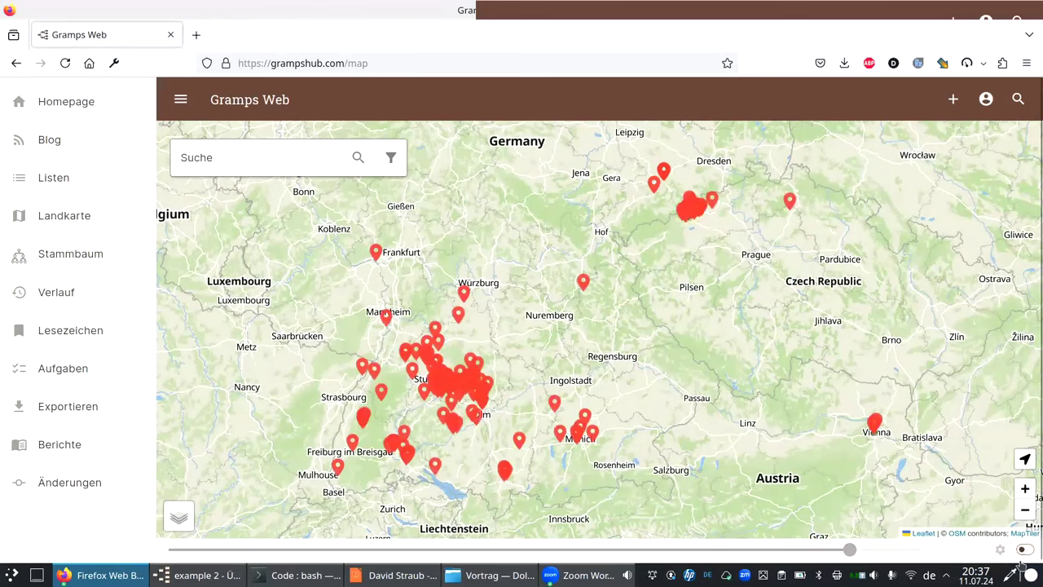
scroll(498, 414, up, 1)
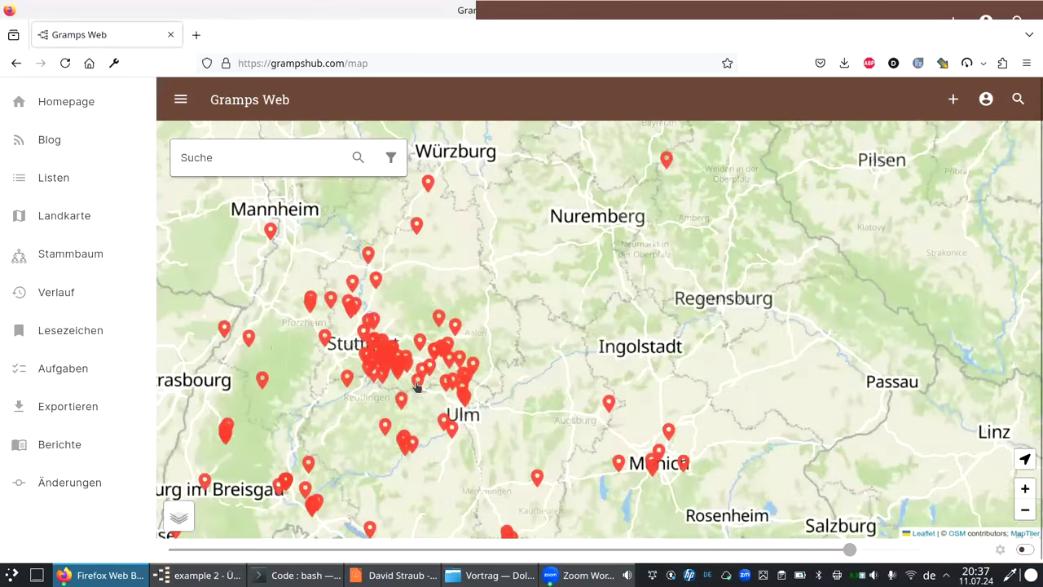
scroll(628, 350, down, 2)
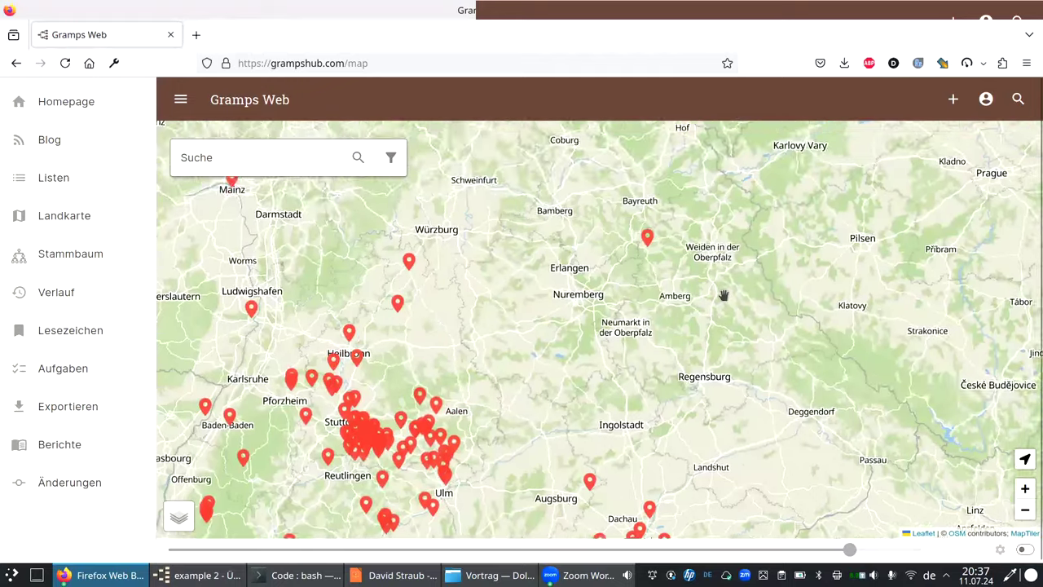
scroll(653, 422, up, 2)
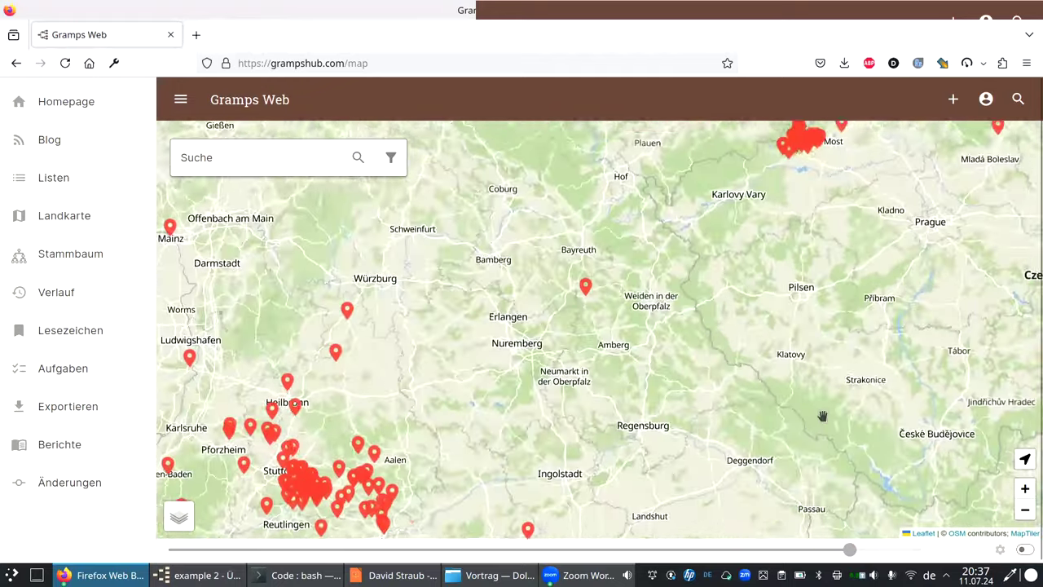
scroll(872, 530, down, 2)
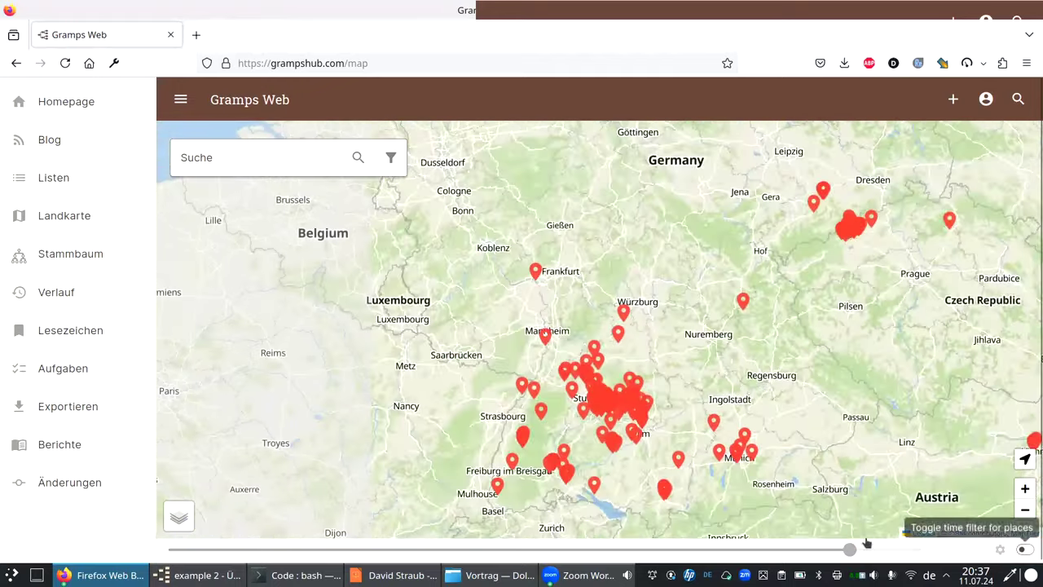
click(1024, 549)
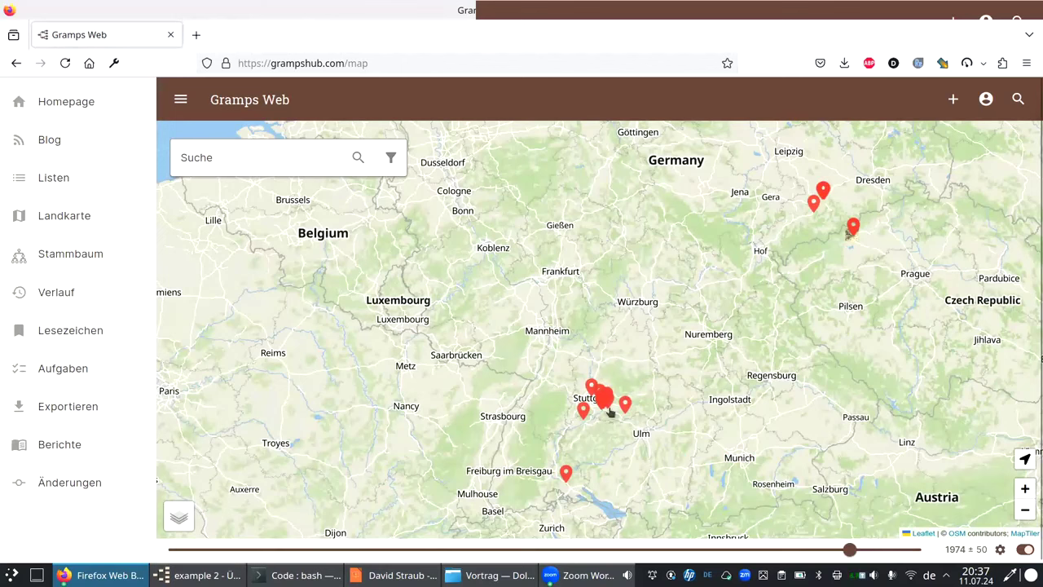
Inspect the time filter's year range options without changing the range, and move the filter year to 1963.
scroll(610, 412, up, 1)
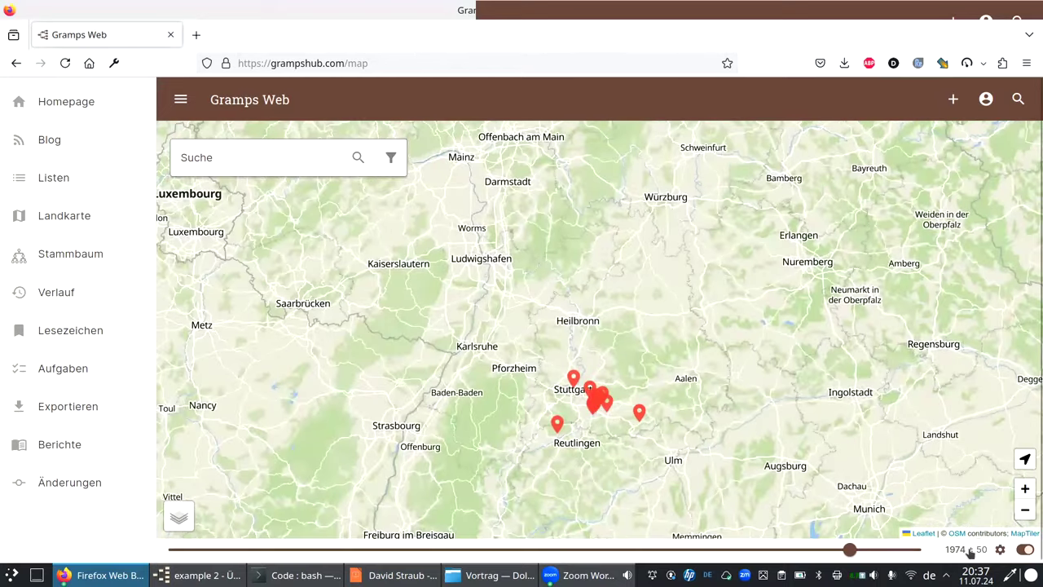
click(997, 550)
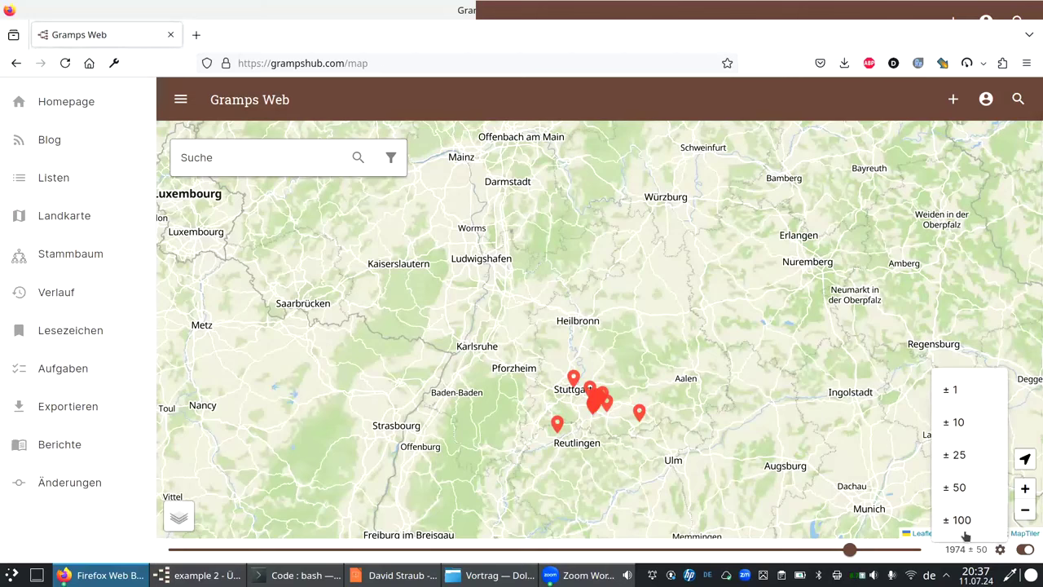
click(850, 552)
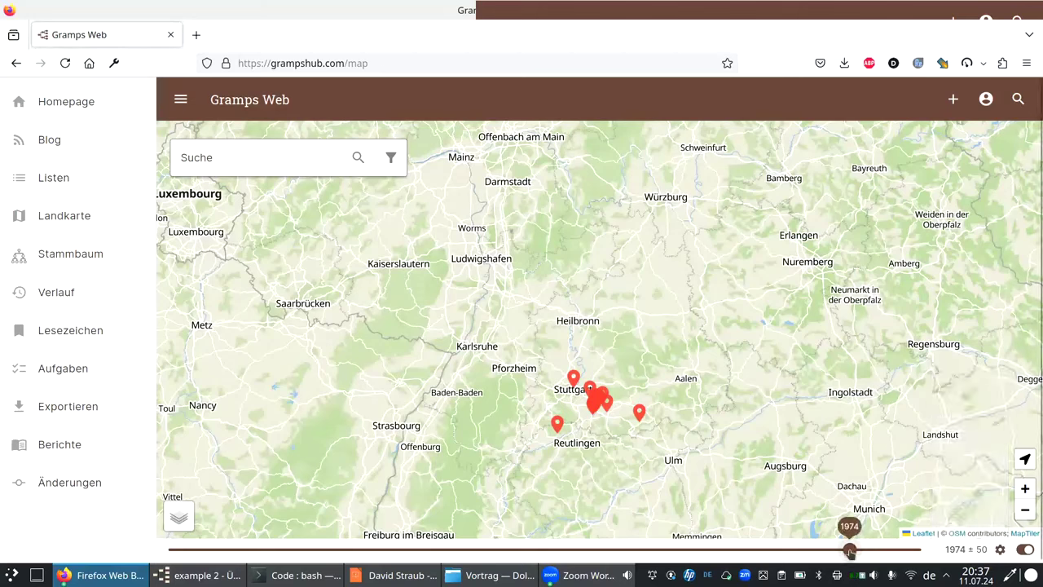
mouse_move(829, 553)
mouse_down()
mouse_move(326, 536)
mouse_move(185, 549)
mouse_move(833, 560)
mouse_up()
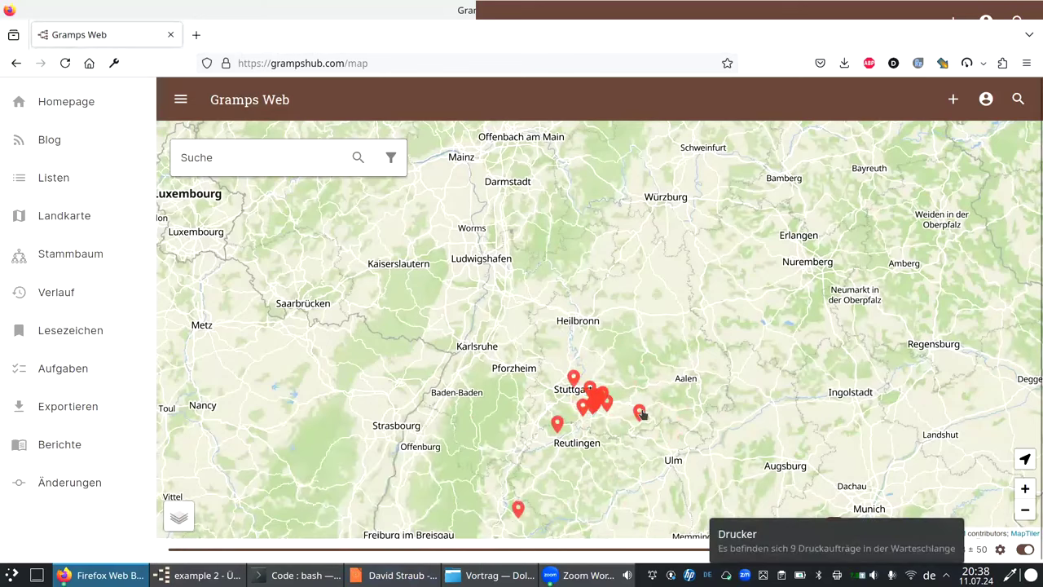
scroll(649, 480, up, 1)
scroll(607, 458, down, 1)
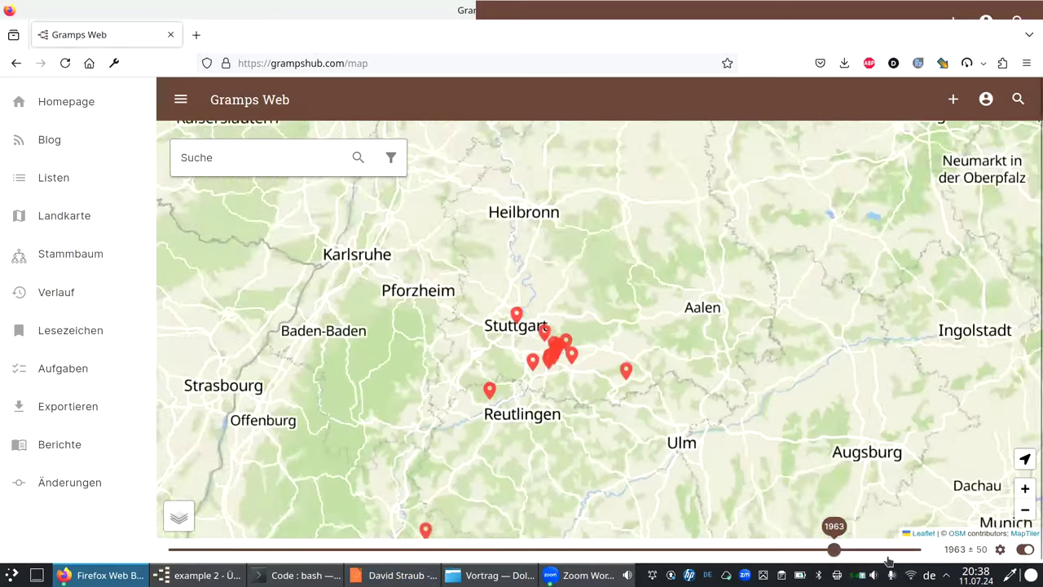
Set the map's time filter to the year 1836 and switch the base map to OpenHistoricalMap.
drag(832, 549, 656, 549)
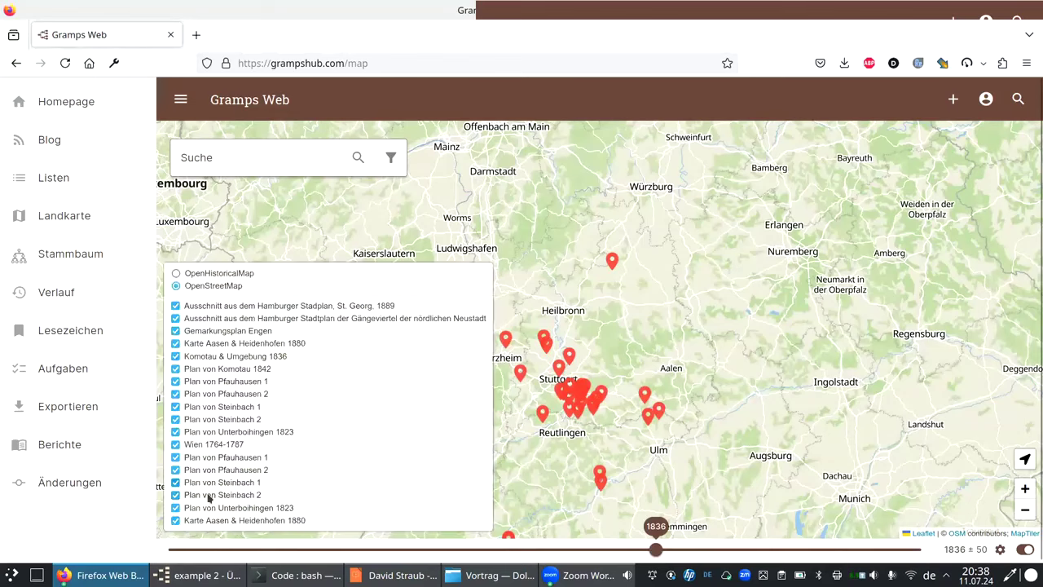
scroll(384, 410, down, 1)
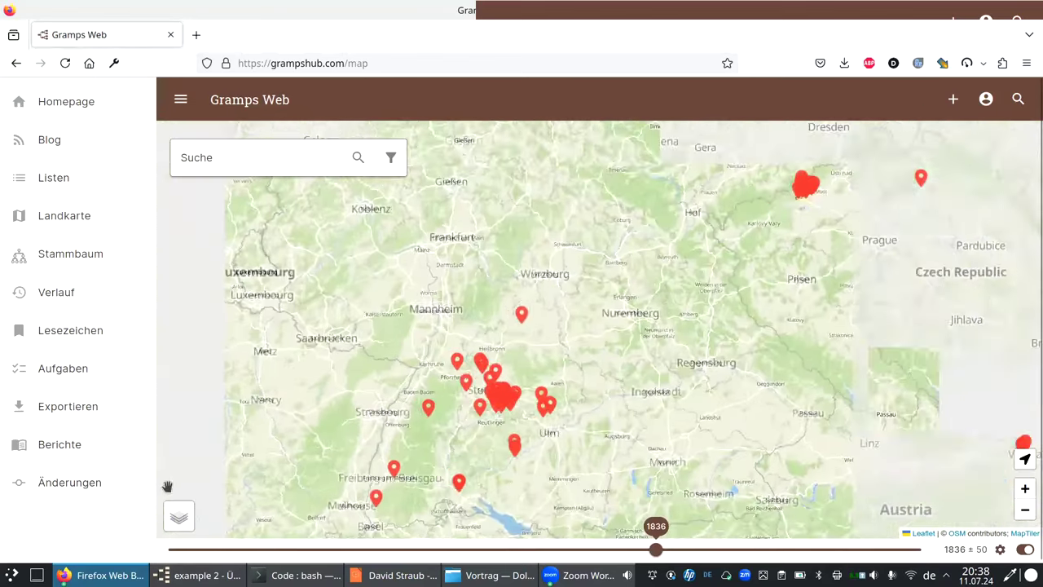
mouse_move(188, 524)
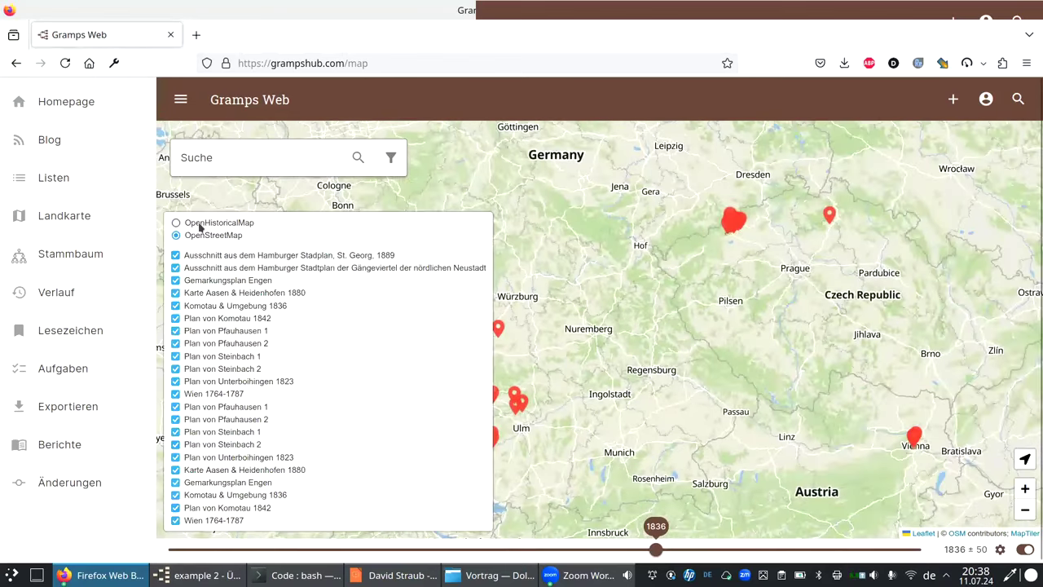
click(202, 223)
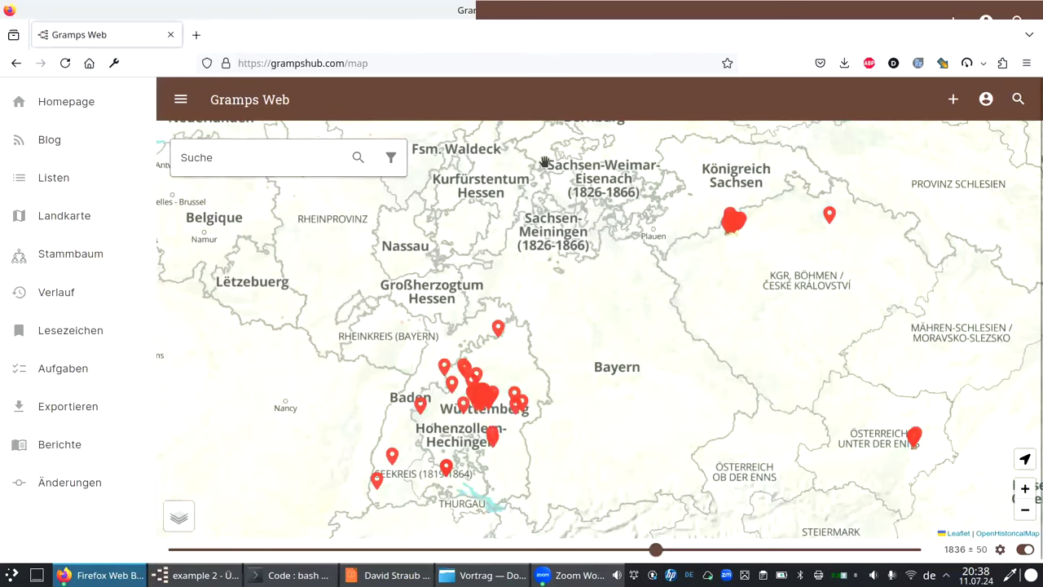
Move the time filter on the historical map to the year 2008.
drag(893, 552, 900, 551)
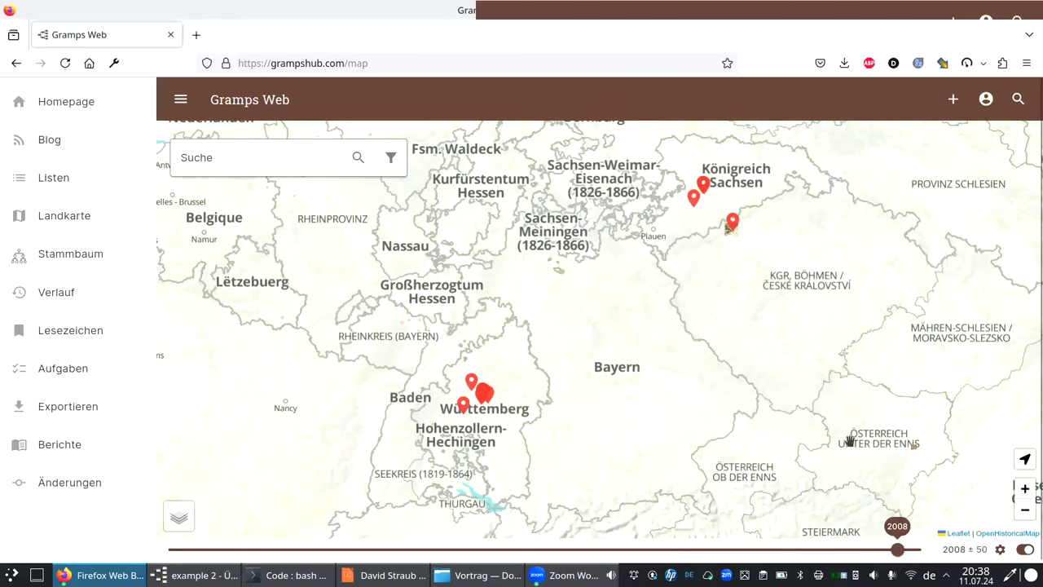
Move the historical map's time filter to the year 2017 and look over the borders of Germany and its neighbours.
drag(893, 551, 909, 552)
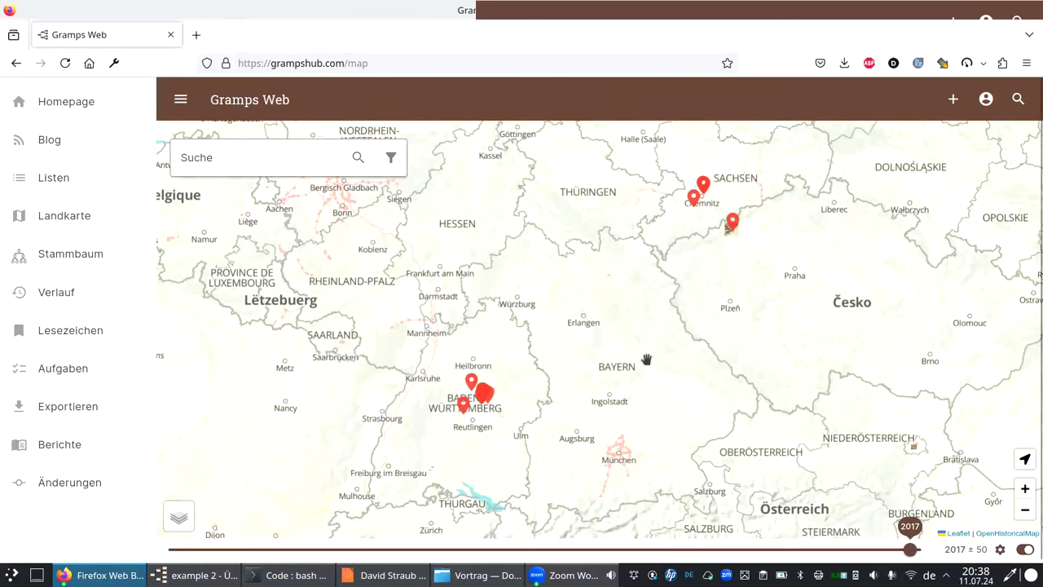
scroll(533, 337, down, 1)
scroll(524, 305, up, 1)
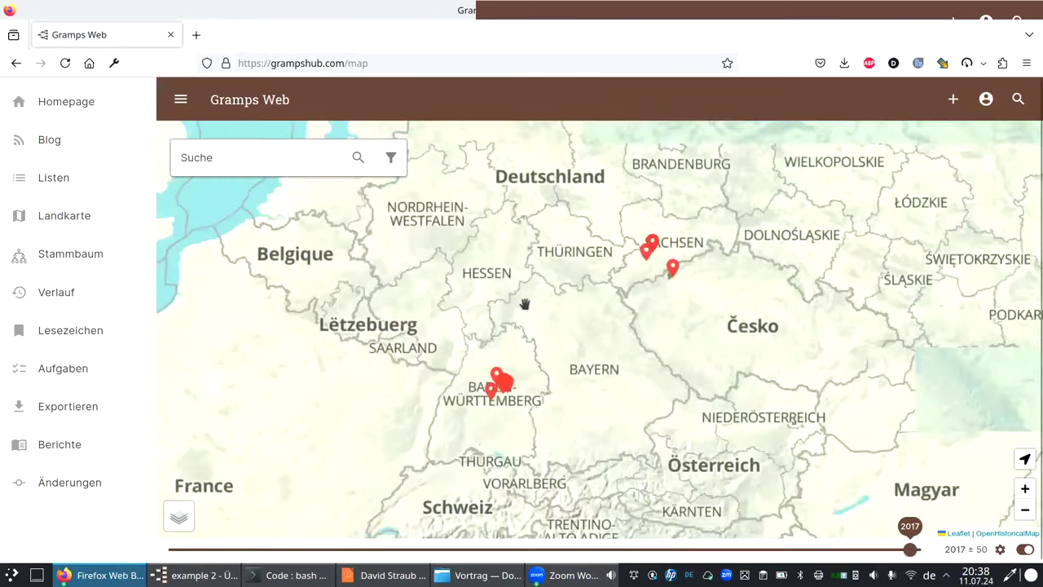
drag(578, 383, 600, 301)
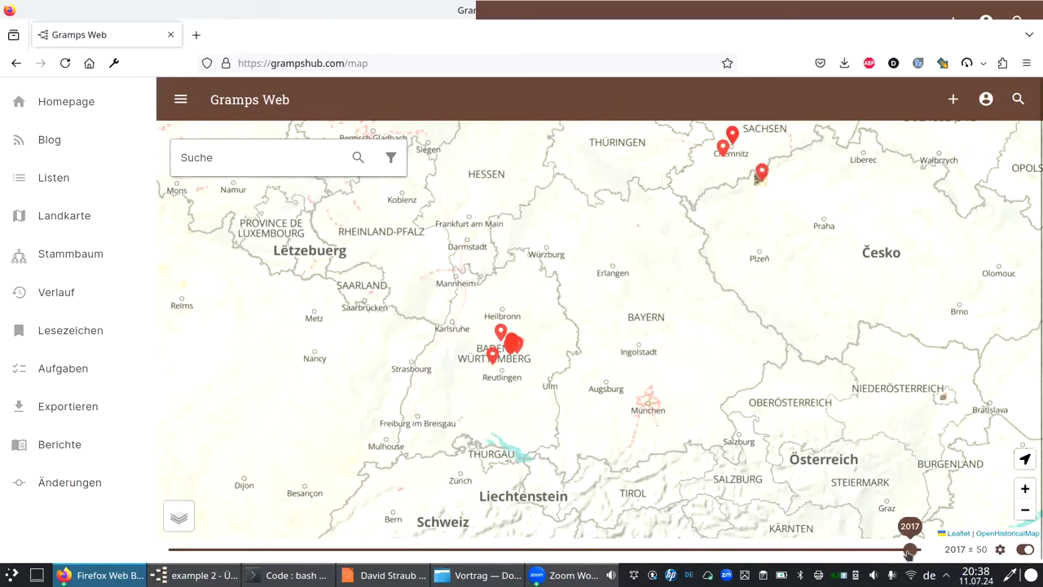
Step the time filter back from 1885 through 1741 to the year 1670, checking the place markers in southern Germany.
drag(910, 553, 724, 550)
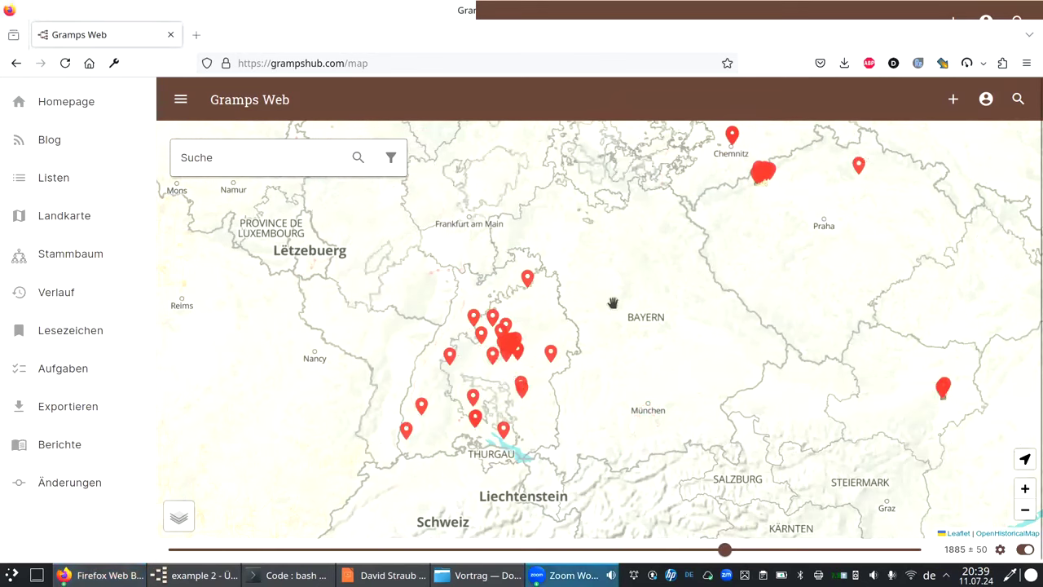
drag(712, 360, 747, 277)
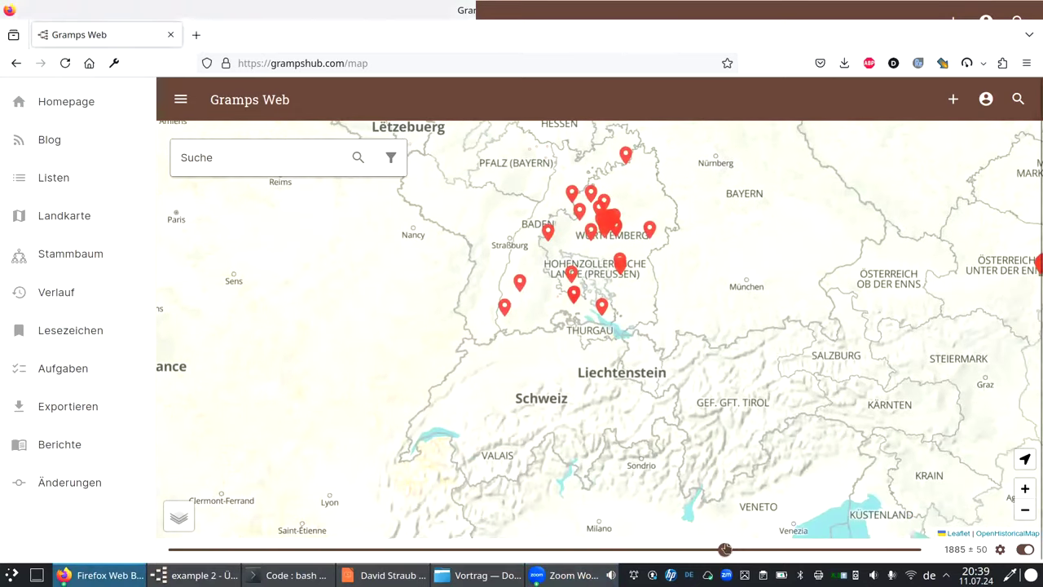
click(505, 550)
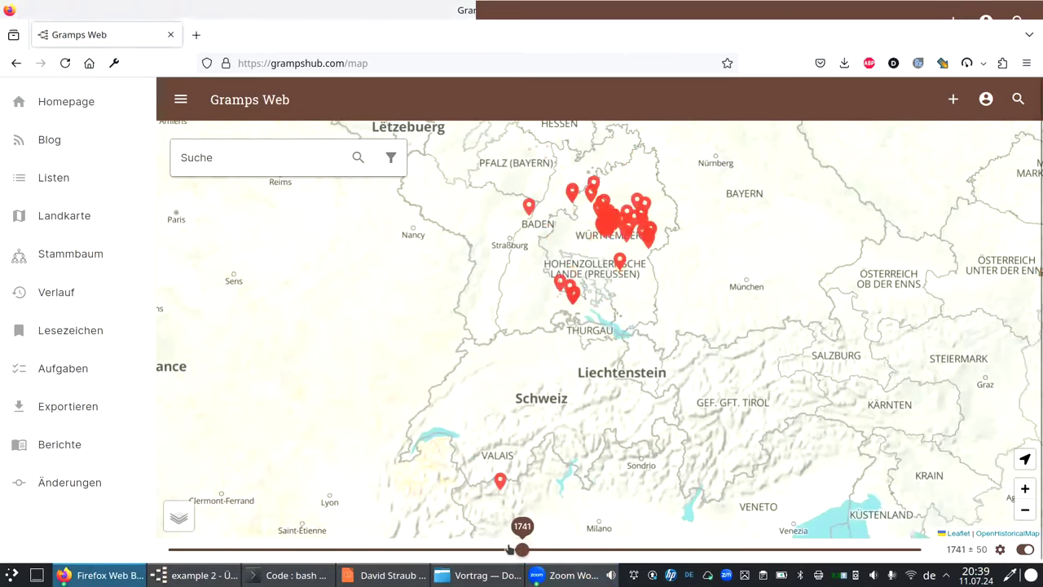
drag(447, 550, 422, 550)
Examine the 1670 territories and place markers across the Holy Roman Empire, the Duchy of Lorraine area and northern France.
scroll(680, 331, down, 2)
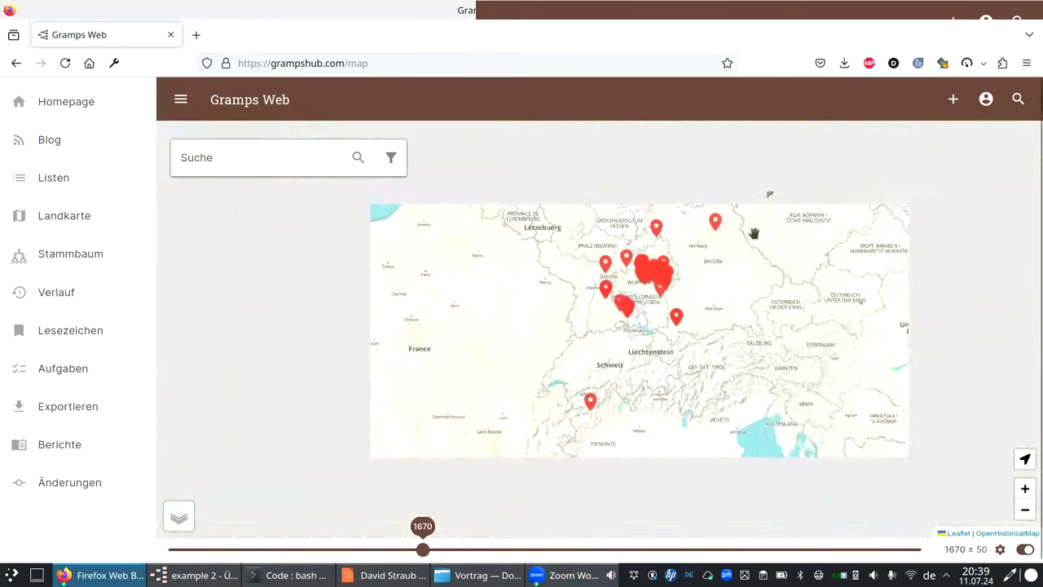
scroll(743, 248, up, 1)
drag(735, 225, 709, 345)
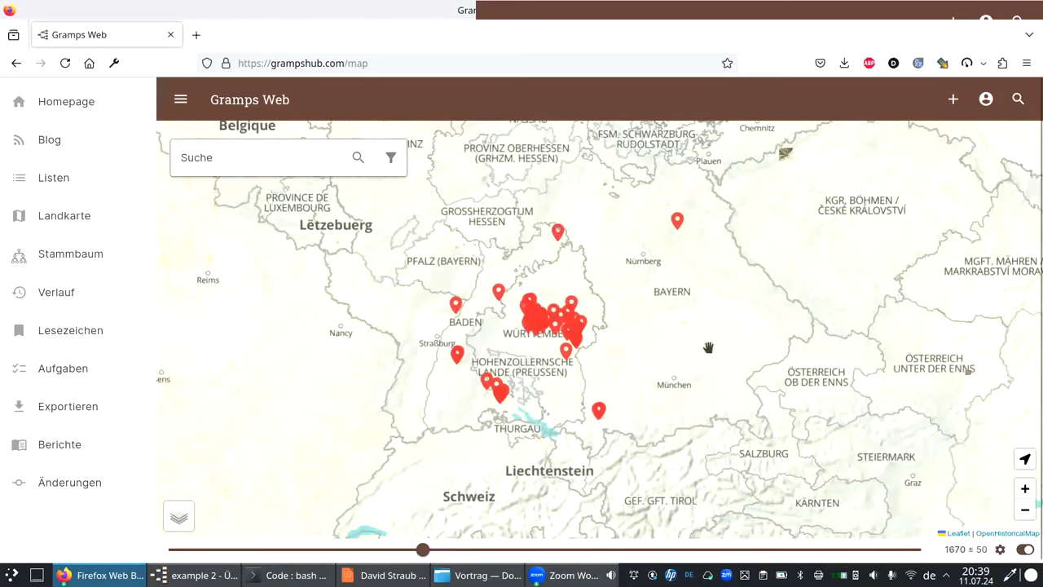
scroll(719, 328, down, 1)
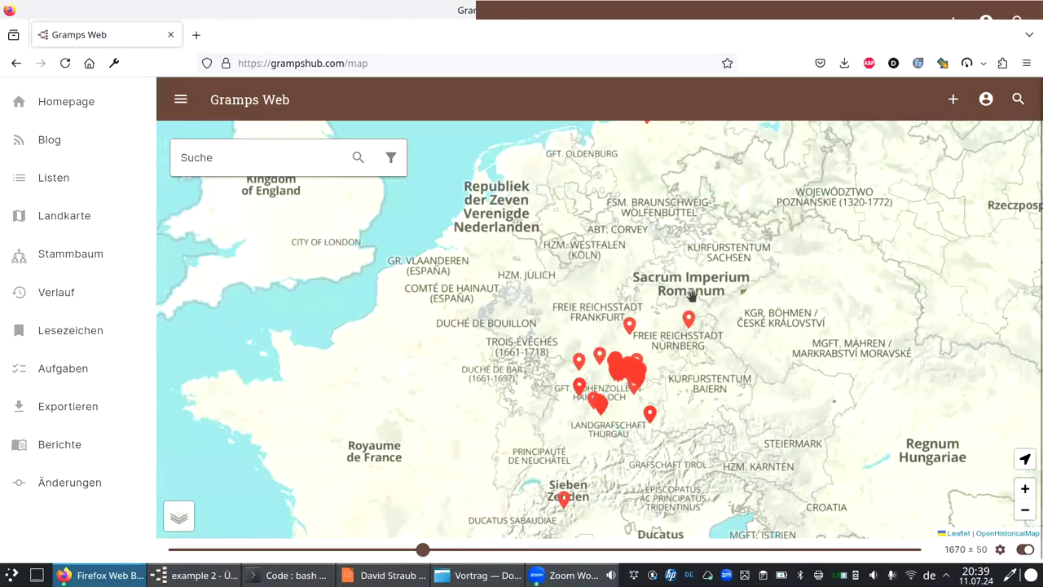
scroll(681, 318, up, 1)
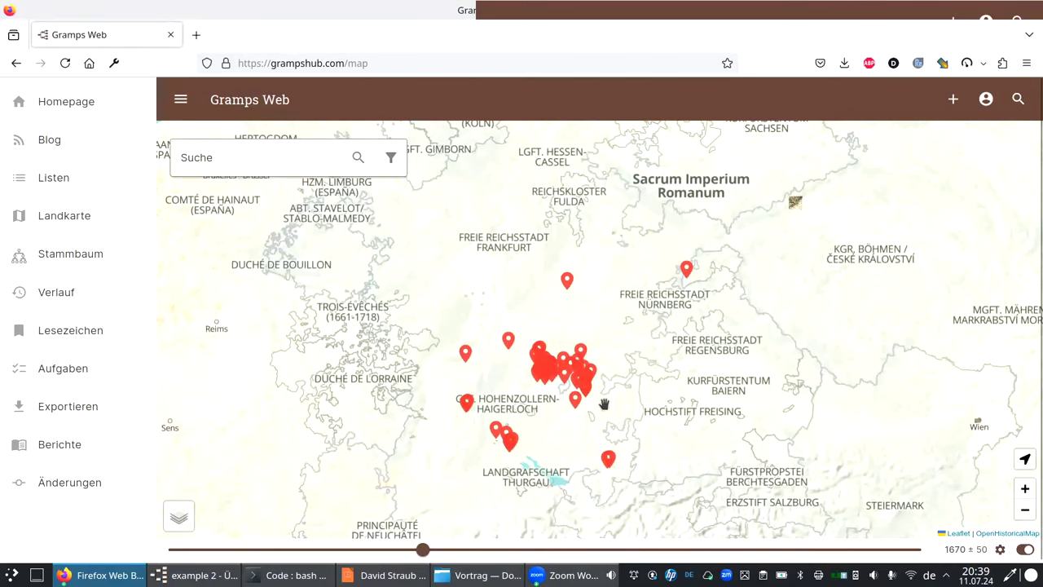
drag(387, 323, 511, 332)
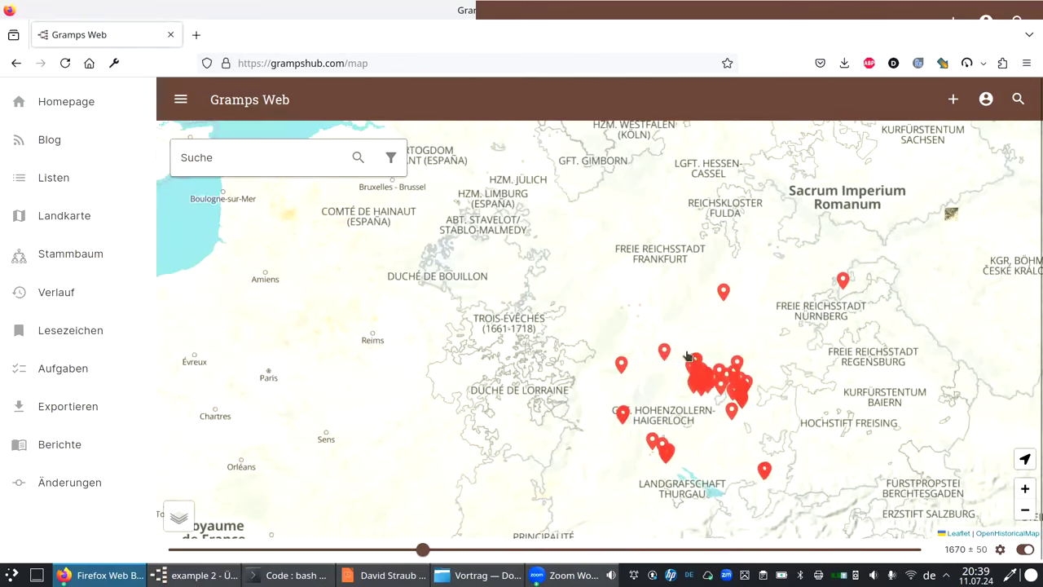
drag(687, 356, 654, 323)
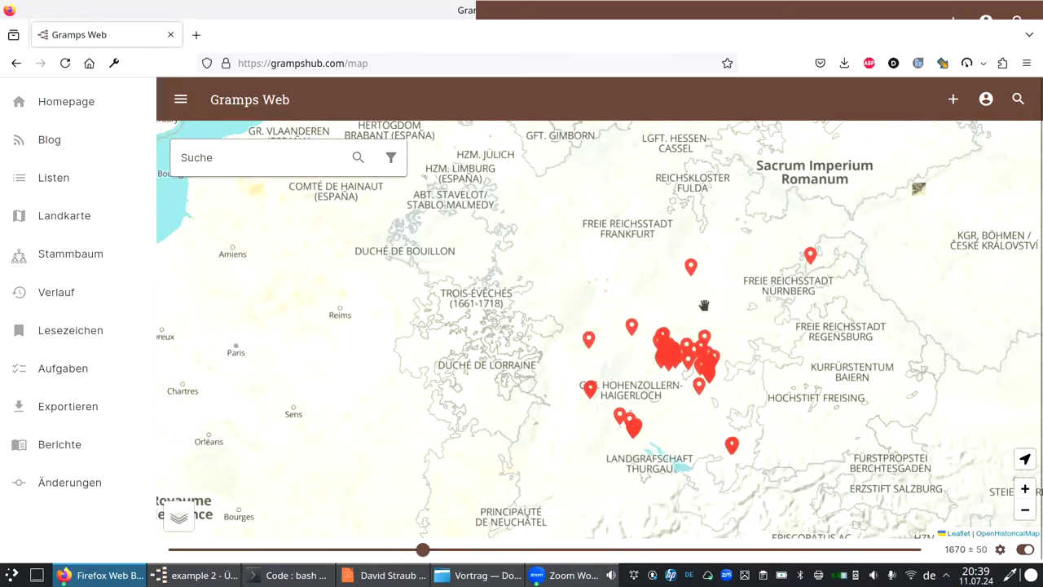
drag(457, 245, 612, 305)
scroll(405, 256, up, 1)
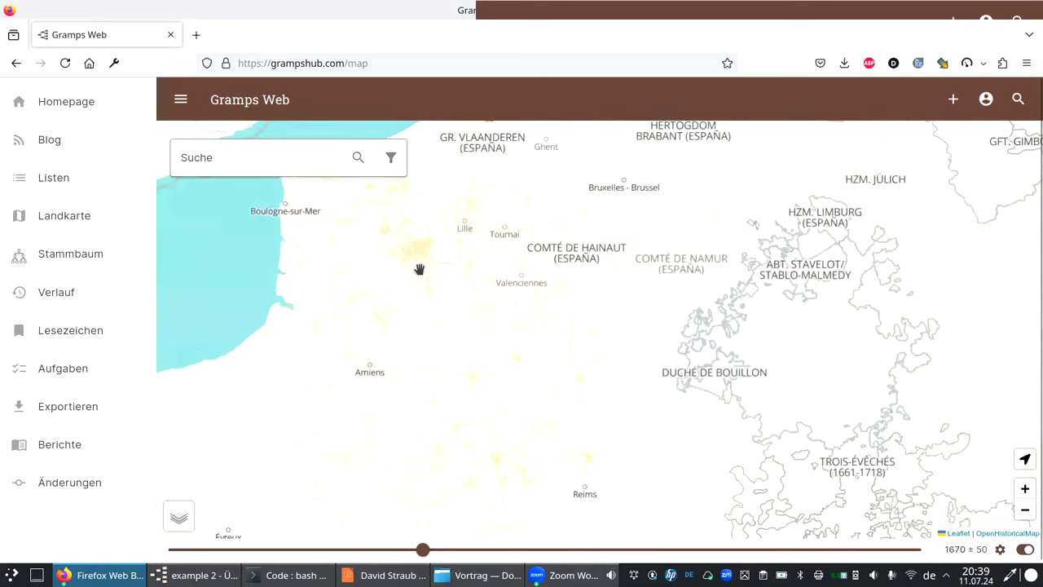
scroll(419, 268, up, 1)
drag(410, 225, 428, 277)
scroll(430, 278, down, 5)
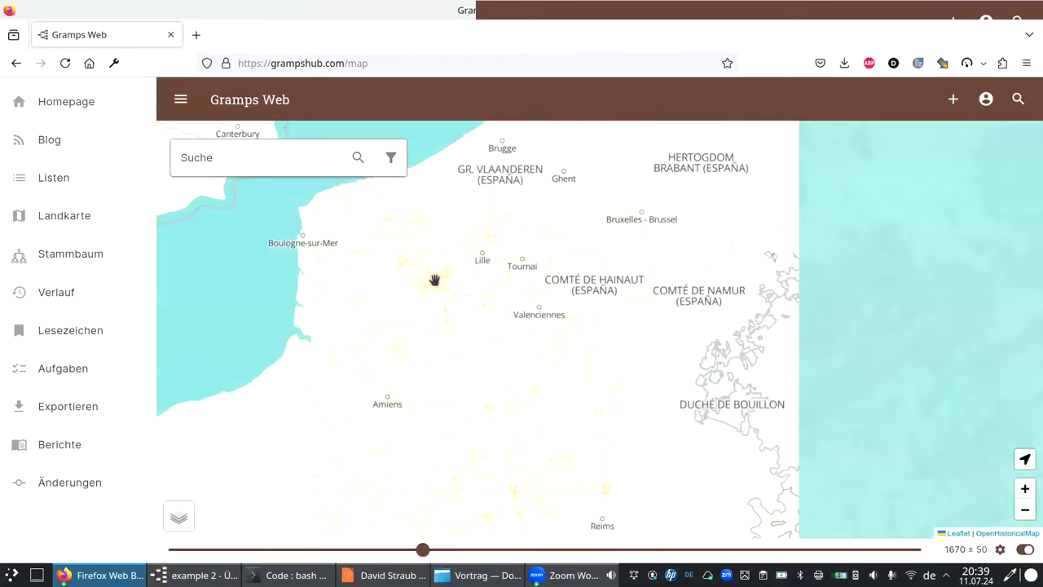
Move the historical map view from France across the Atlantic to North America.
scroll(358, 309, down, 1)
drag(237, 448, 399, 398)
drag(624, 354, 799, 328)
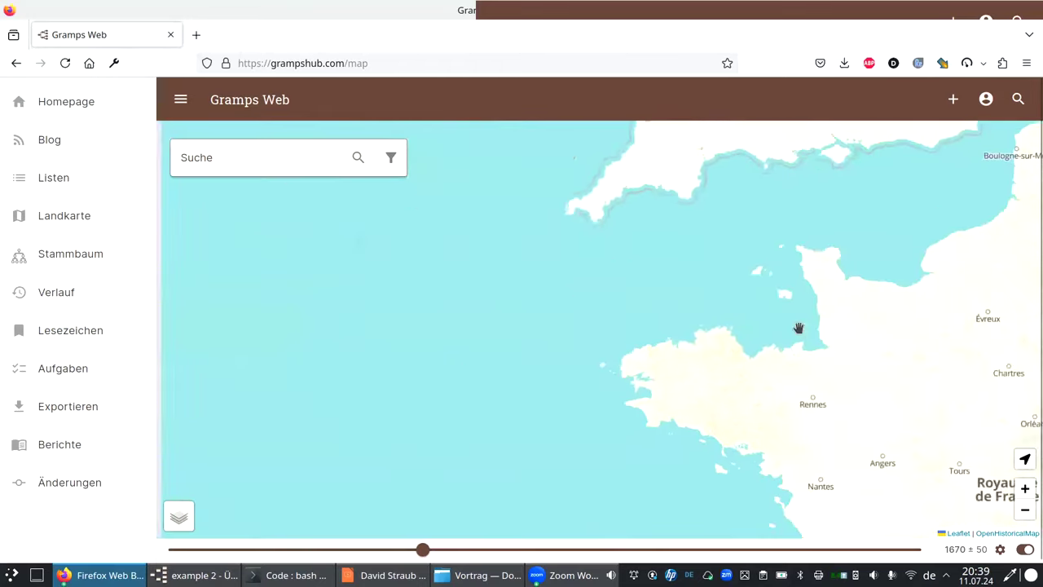
scroll(347, 375, down, 2)
drag(378, 364, 587, 354)
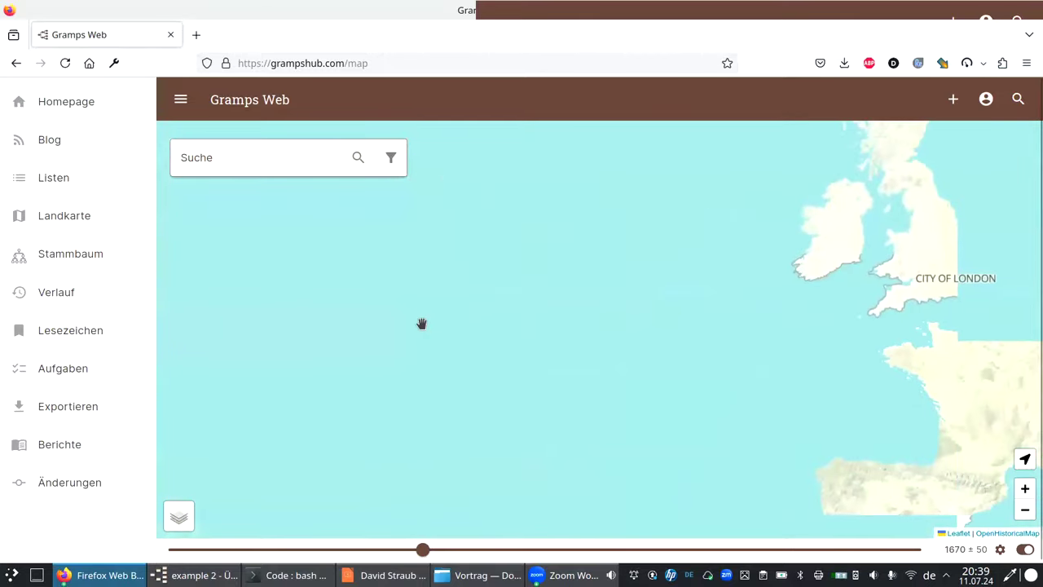
scroll(421, 323, down, 2)
drag(314, 334, 607, 353)
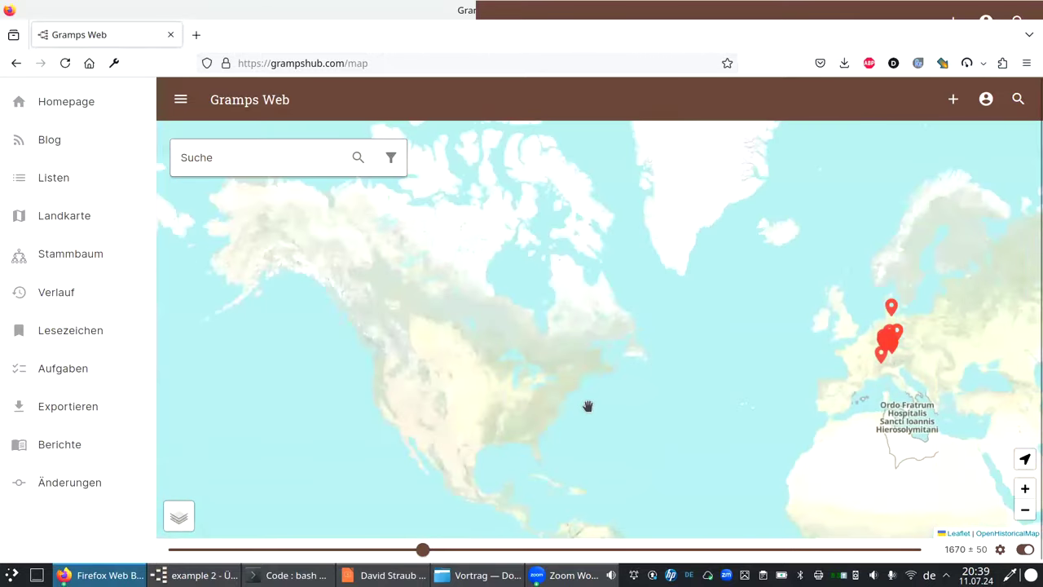
Bring the southern tip of Manhattan in New York into close view on the historical map.
scroll(559, 408, up, 4)
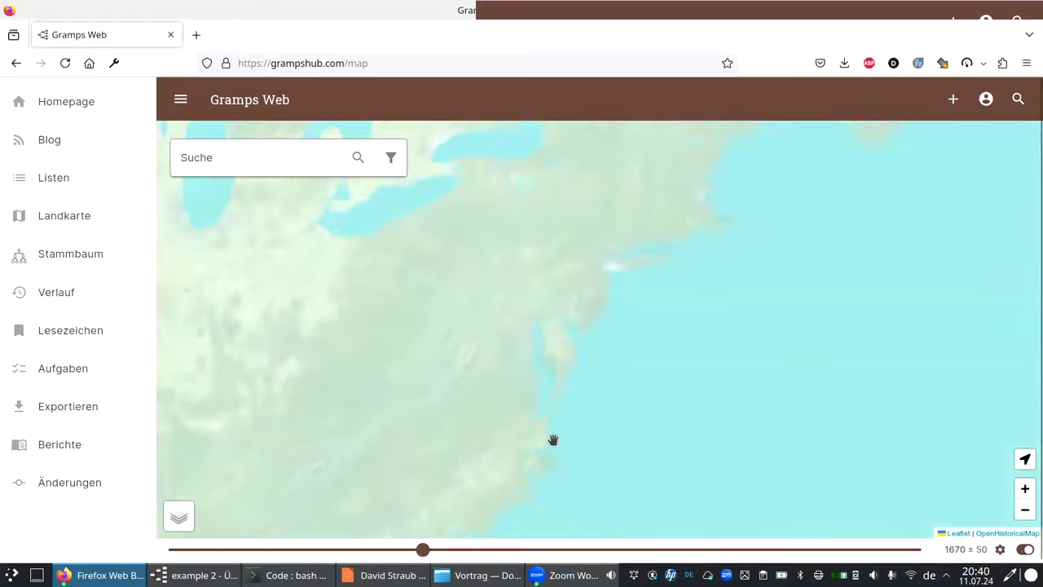
scroll(554, 424, up, 2)
scroll(562, 293, up, 1)
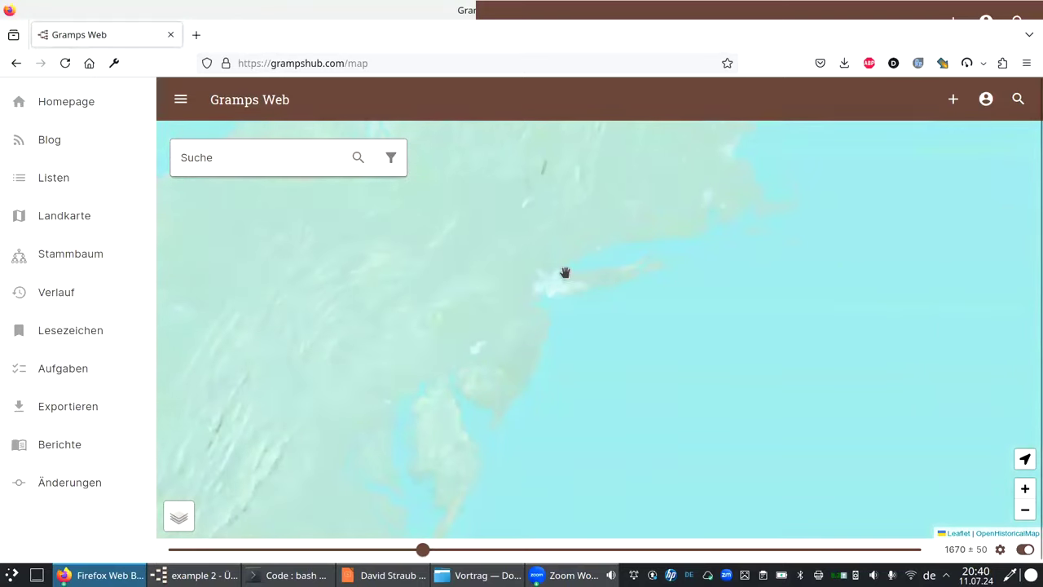
scroll(566, 272, up, 2)
scroll(496, 359, up, 1)
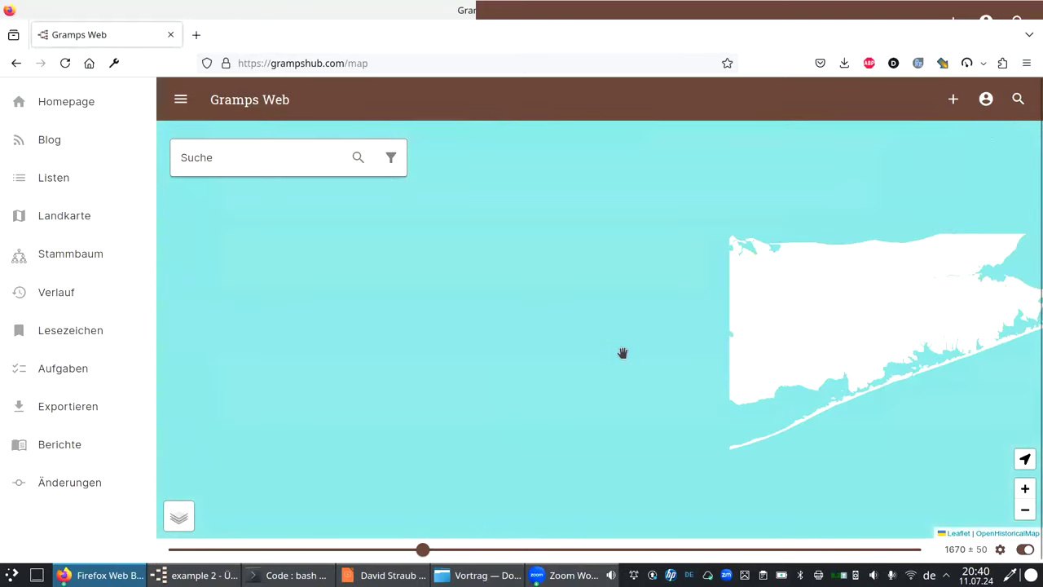
scroll(484, 380, up, 4)
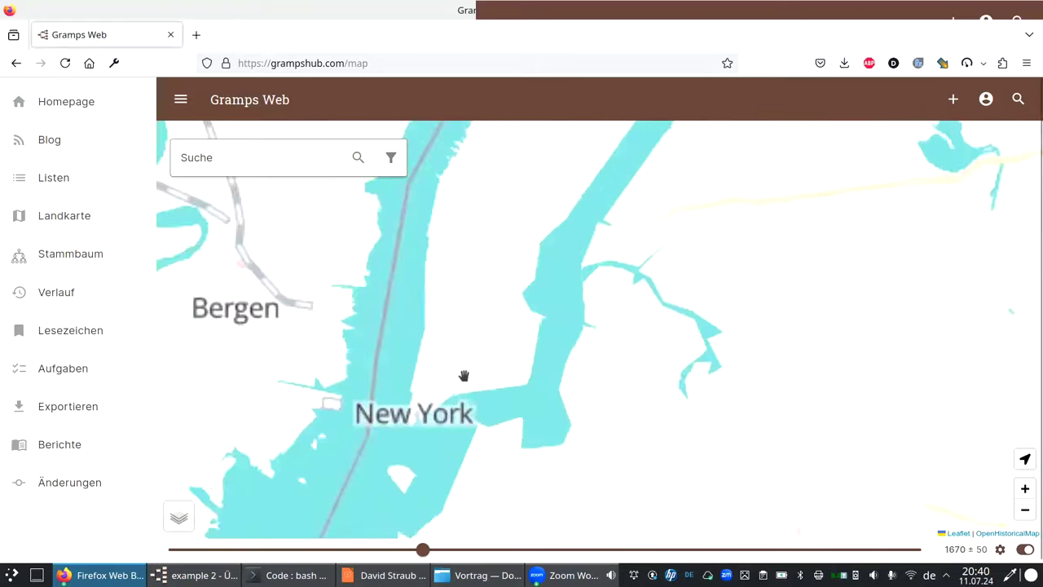
scroll(415, 361, up, 2)
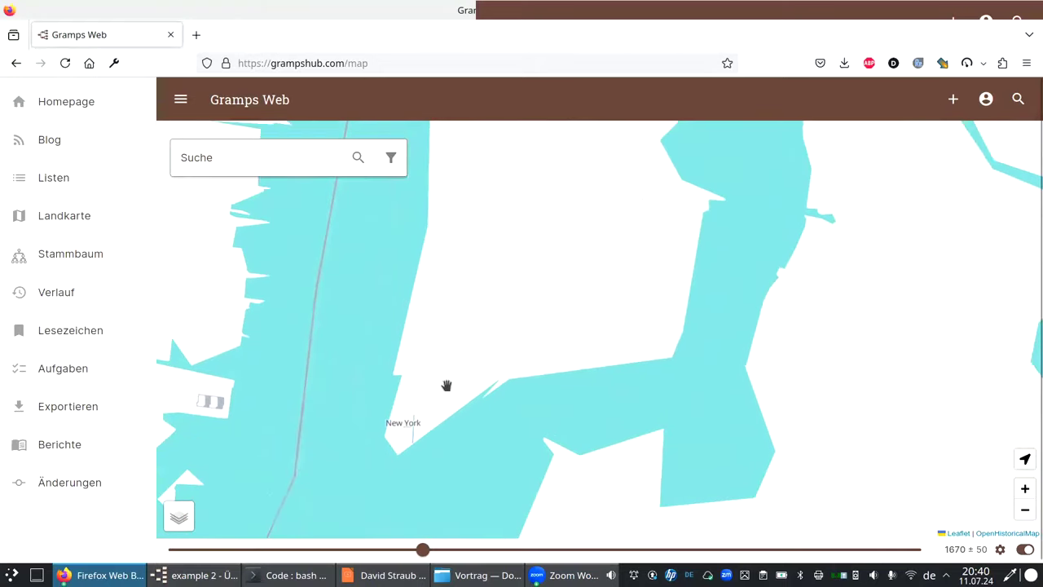
scroll(445, 383, up, 2)
drag(358, 430, 485, 383)
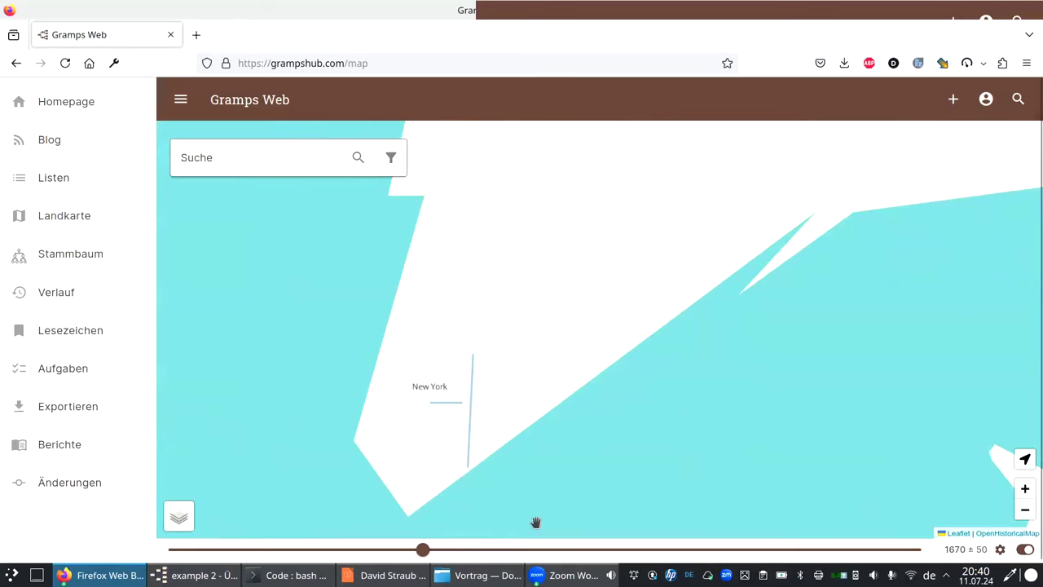
Set the time filter to 1589 and then to 1631 to compare the early maps of Manhattan.
mouse_move(418, 554)
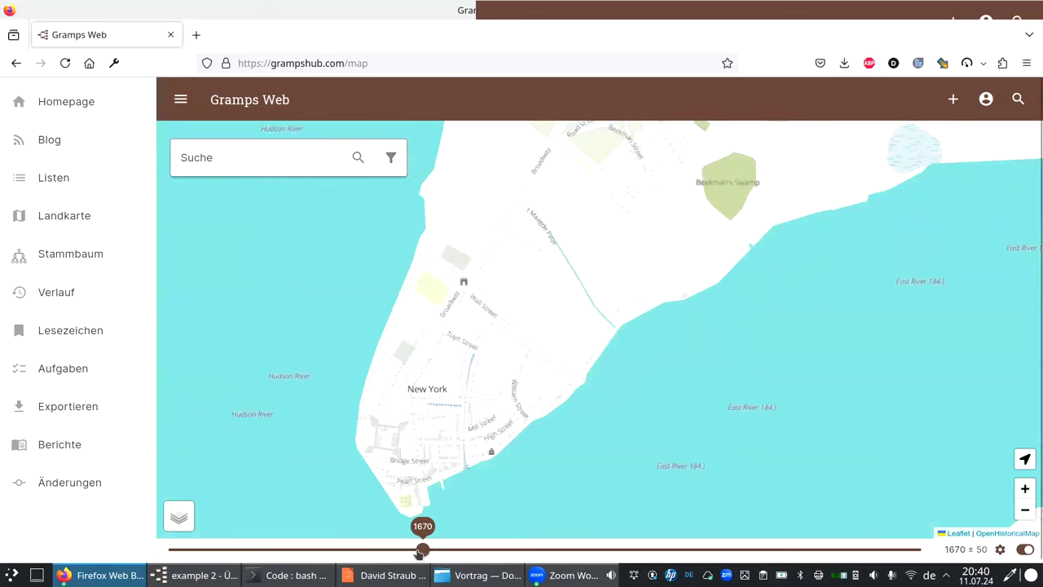
click(364, 552)
click(306, 550)
drag(305, 550, 309, 550)
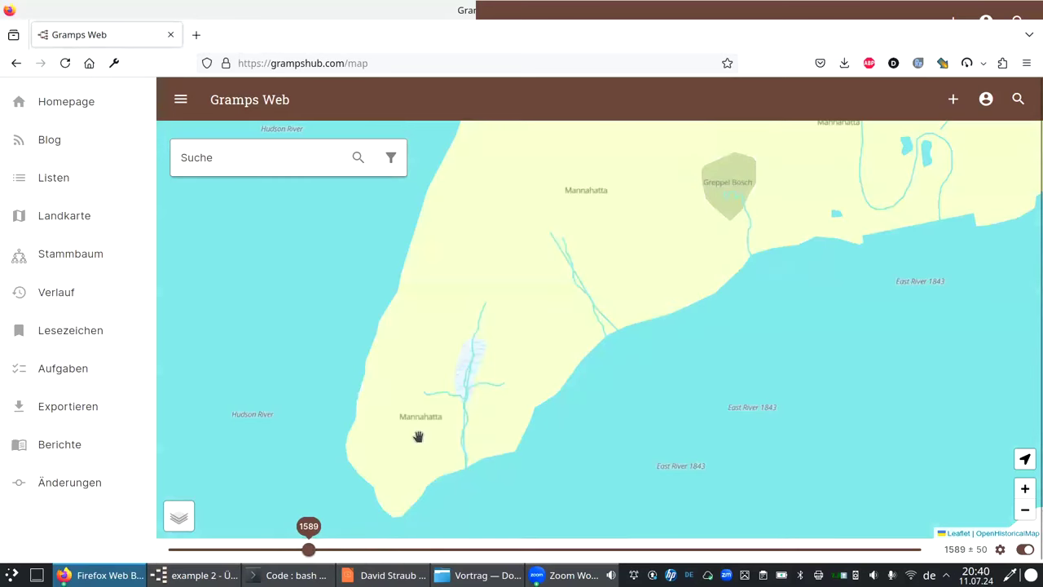
click(368, 552)
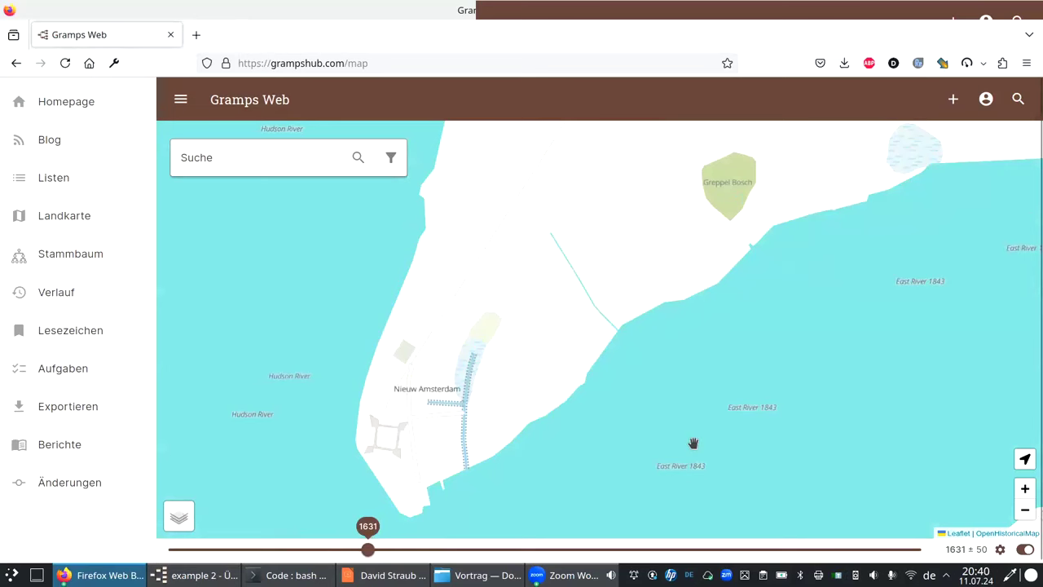
Look over the wider New York area on the 1631 map, including the Hudson River and Long Island.
scroll(693, 442, down, 3)
scroll(819, 418, up, 1)
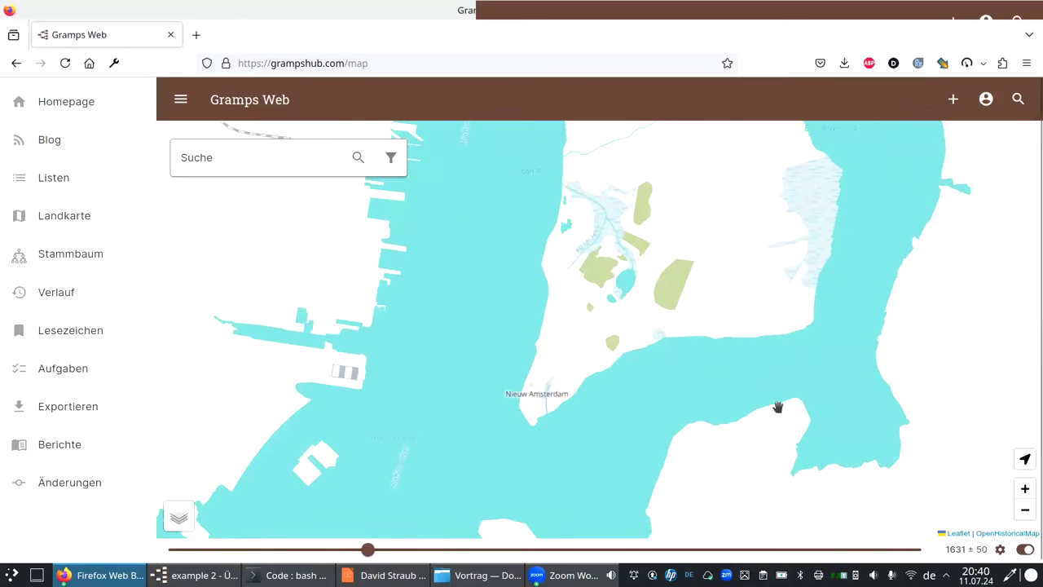
scroll(785, 407, down, 3)
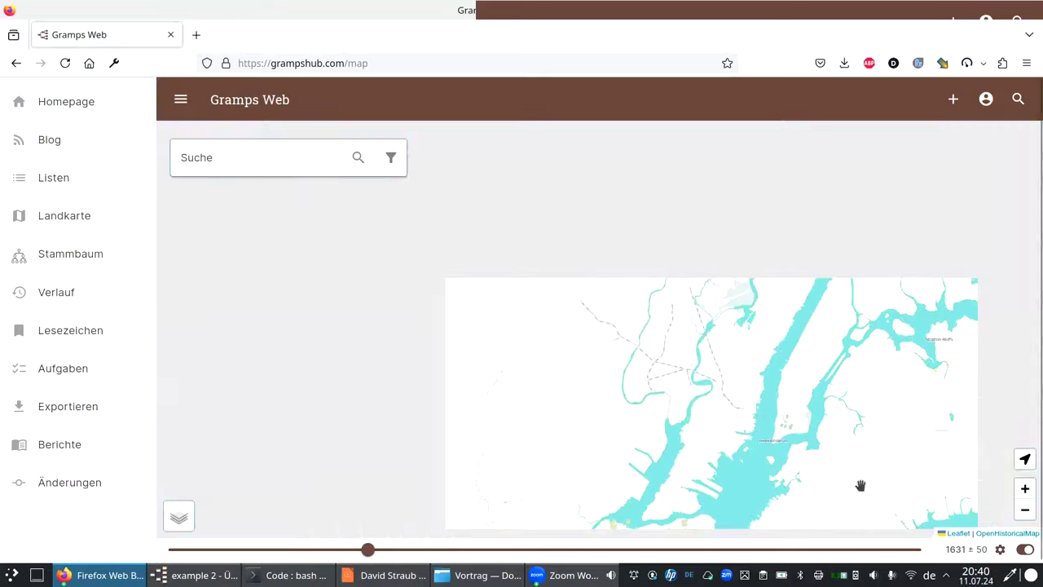
scroll(864, 485, down, 2)
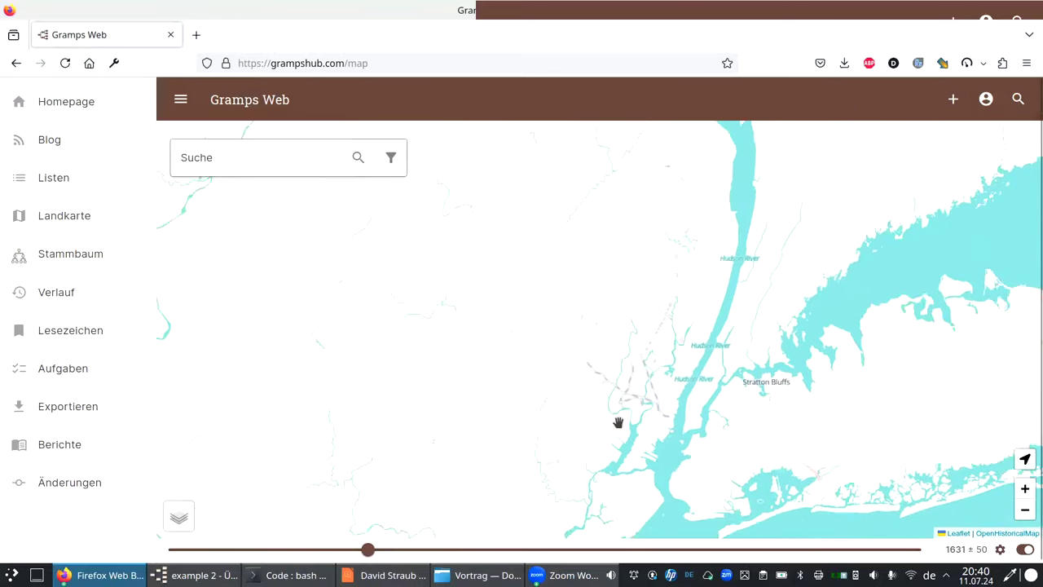
drag(617, 422, 425, 402)
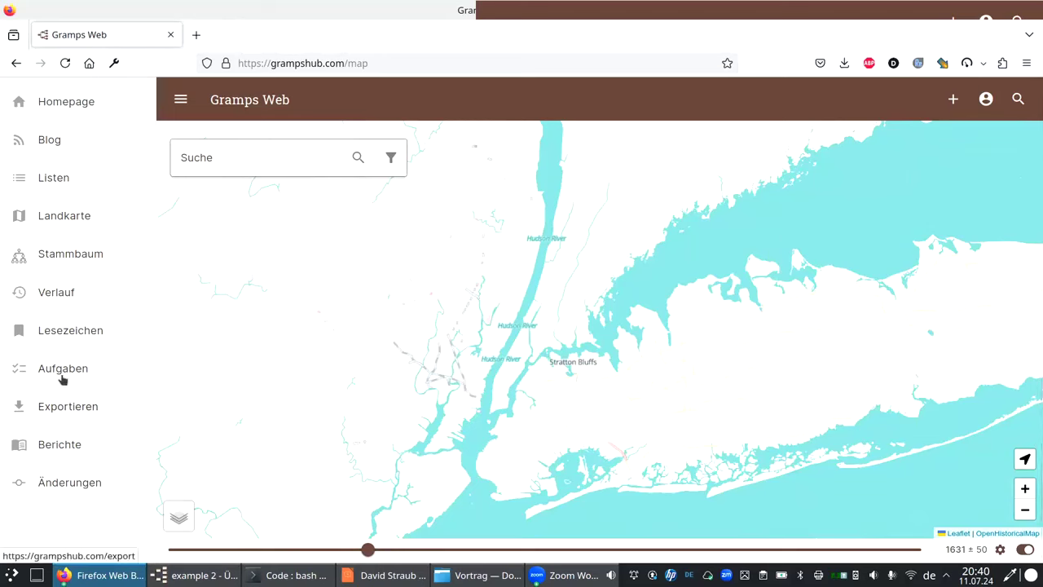
Open the global search page and search the family tree for a person's first name.
click(1018, 100)
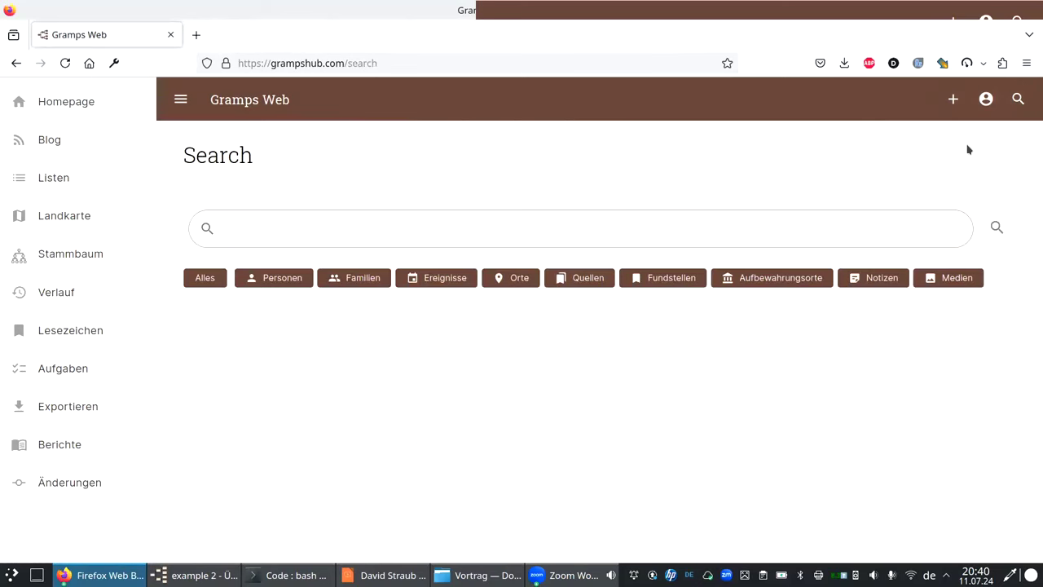
click(860, 232)
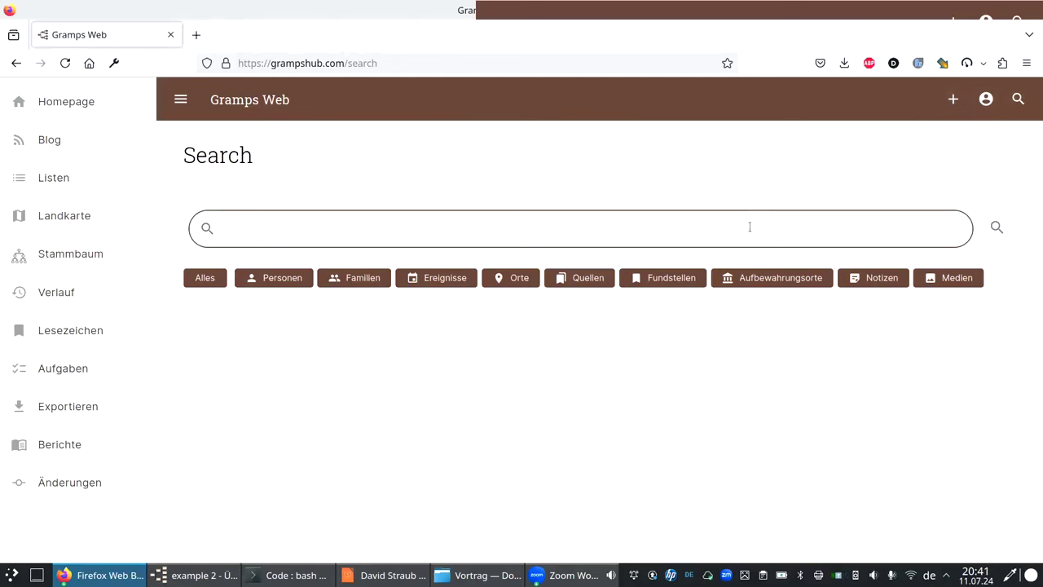
text(david)
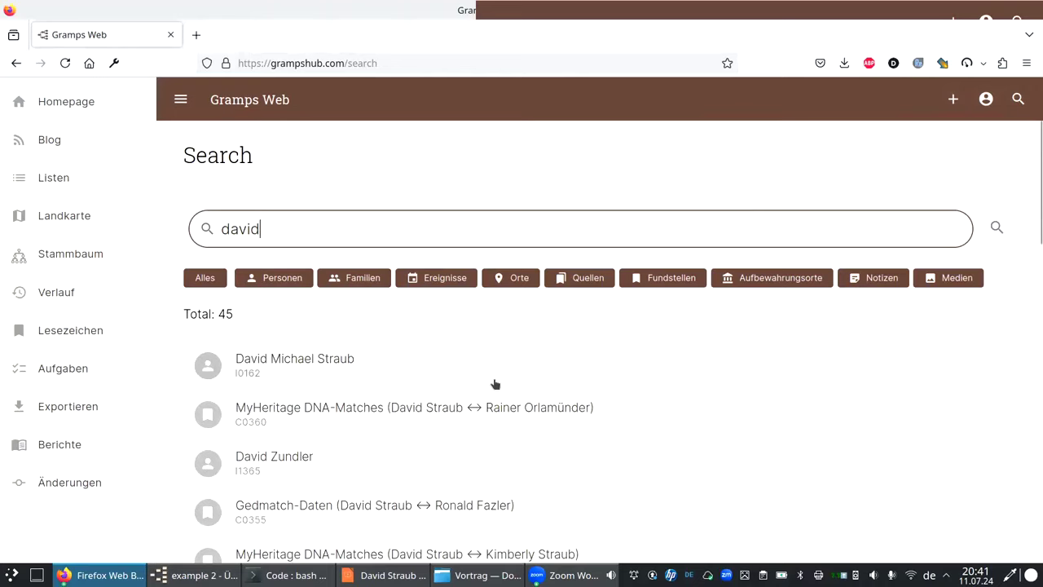
Look through the search results and set the result type filter to Alles.
scroll(494, 391, down, 8)
scroll(495, 403, up, 5)
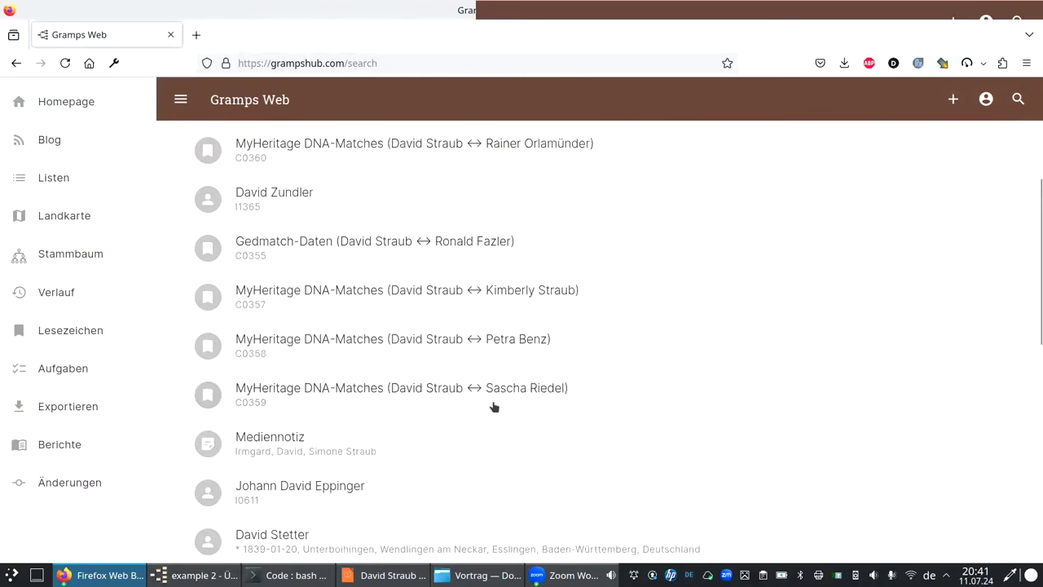
scroll(493, 406, up, 4)
click(205, 279)
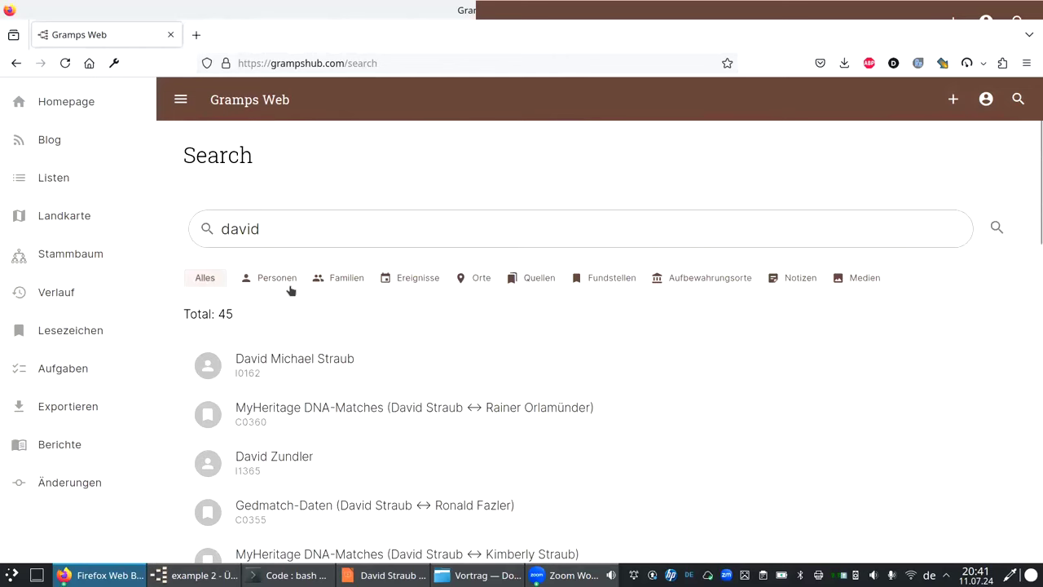
Filter the search results by Orte, Personen and Notizen in turn, and view the list of object types that can be added.
click(480, 279)
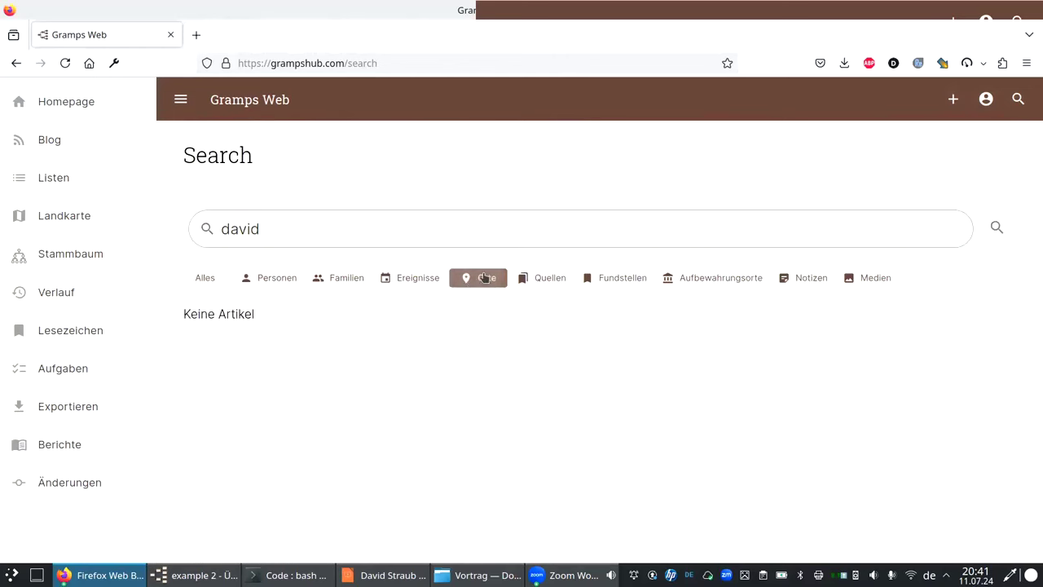
click(484, 278)
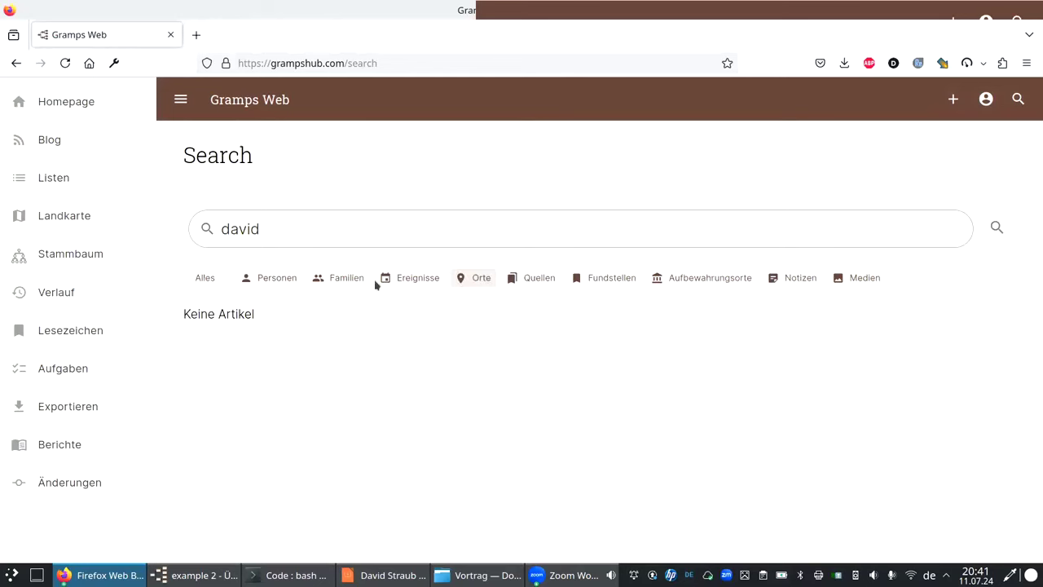
click(272, 278)
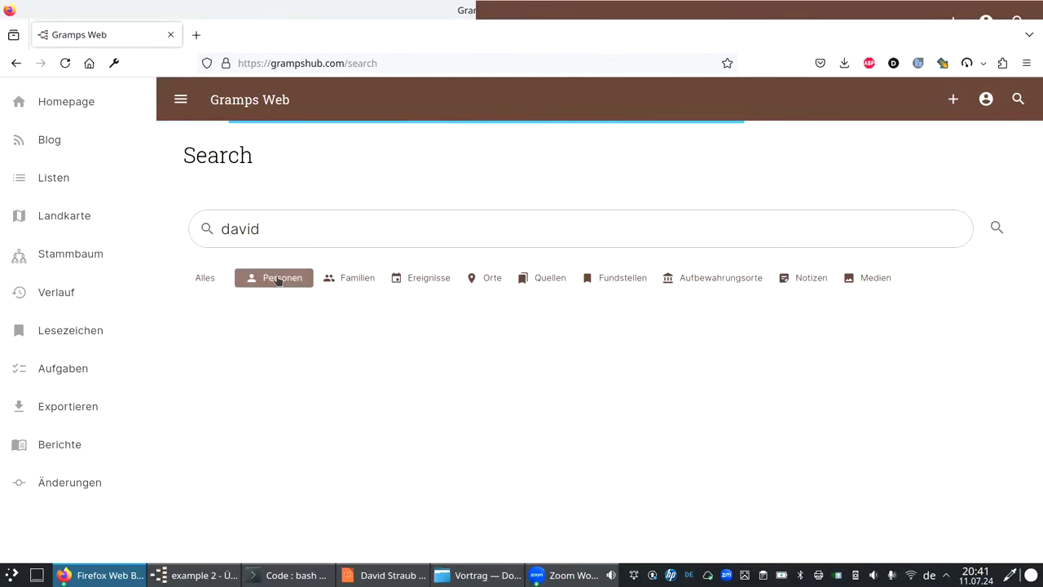
click(278, 279)
click(786, 279)
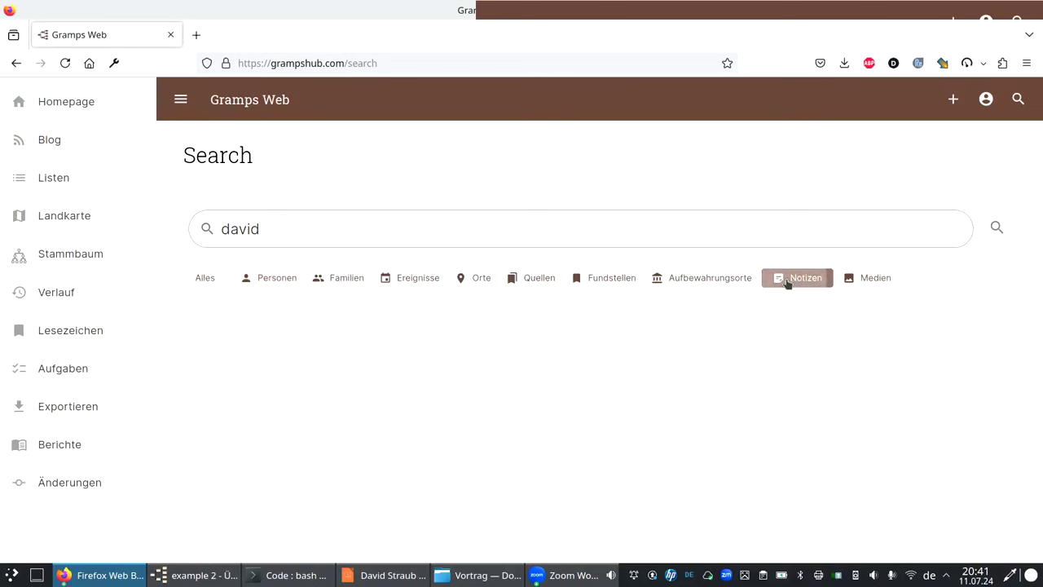
click(792, 280)
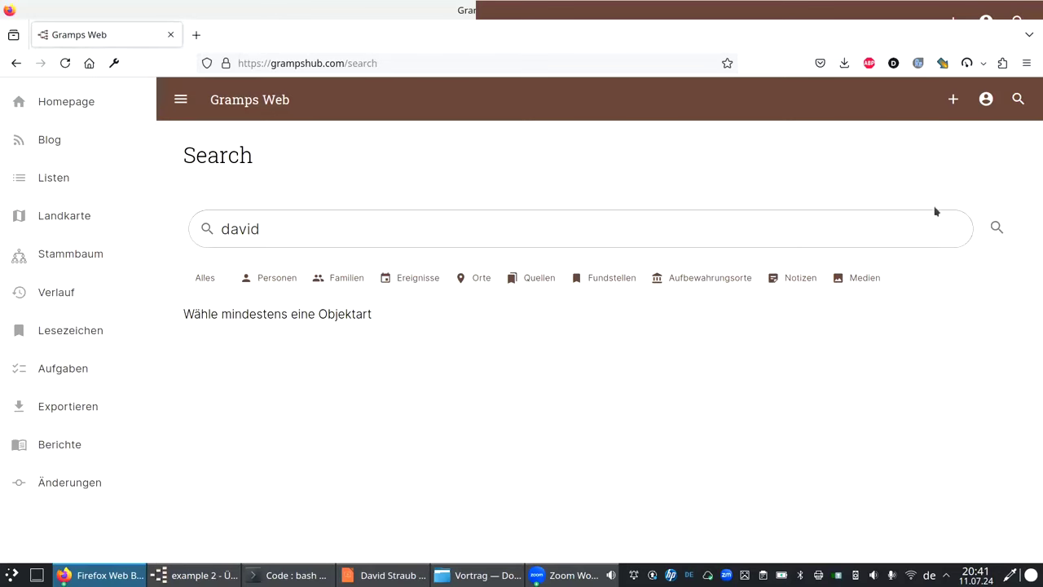
click(951, 101)
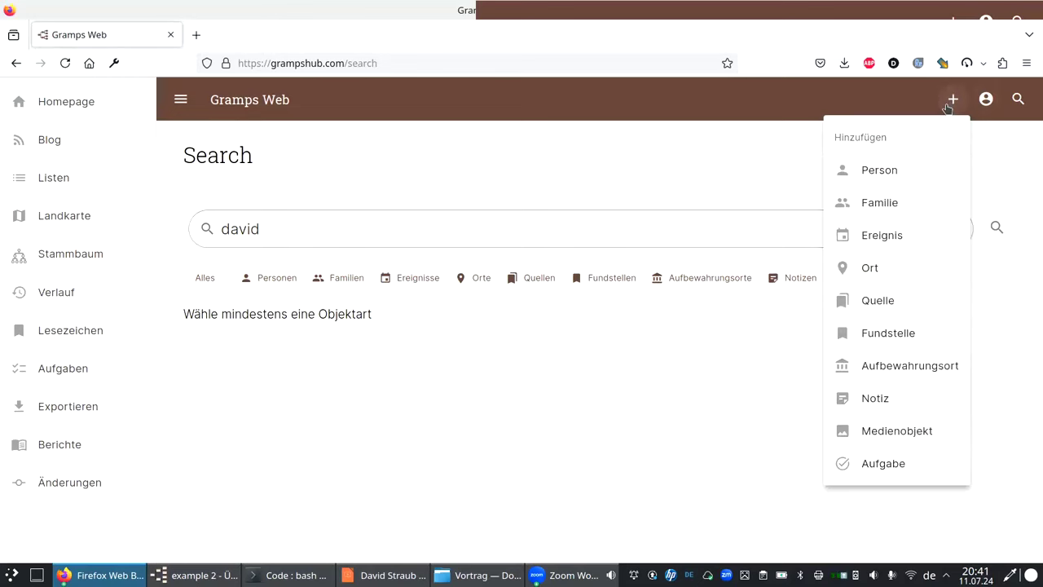
click(953, 100)
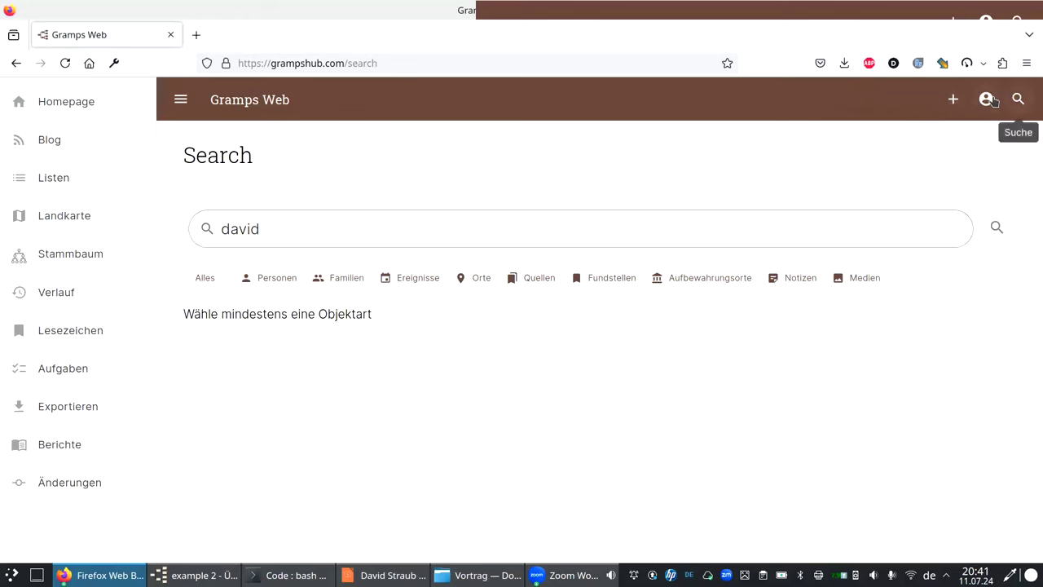
Look over the Verwaltung settings, including the family tree and media file import options and the search index section.
click(987, 99)
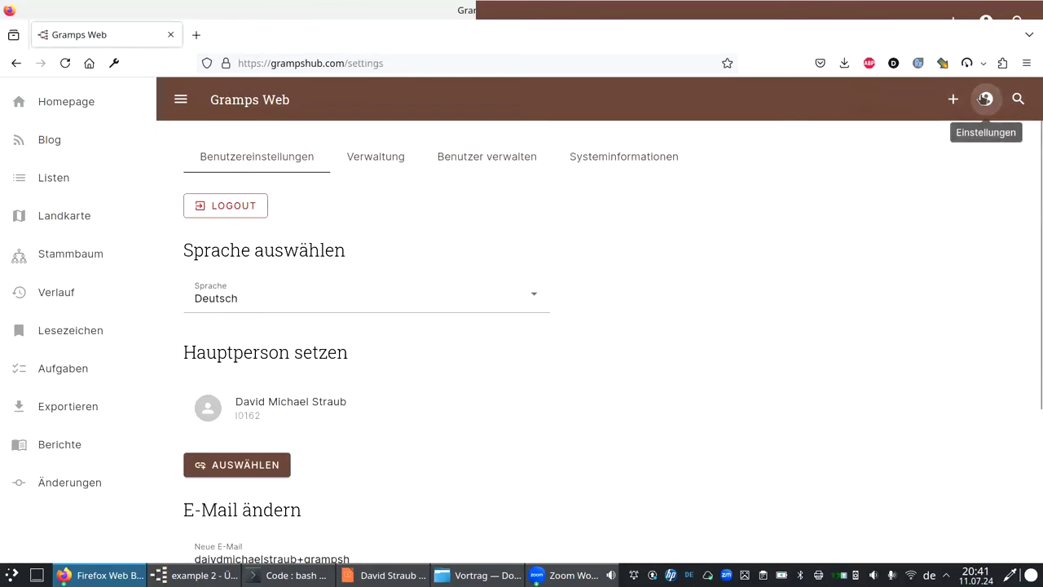
click(356, 160)
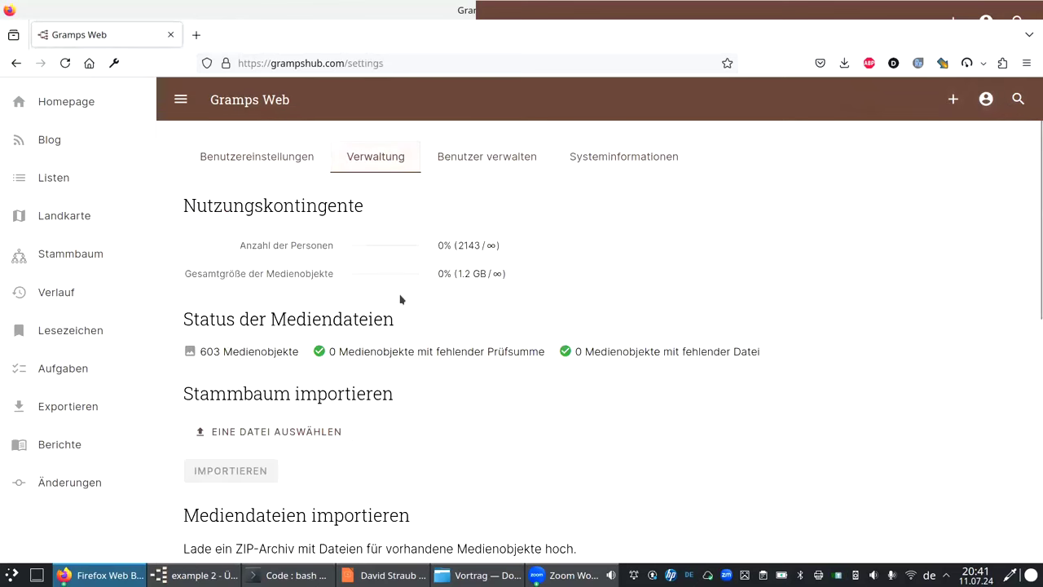
scroll(443, 366, down, 4)
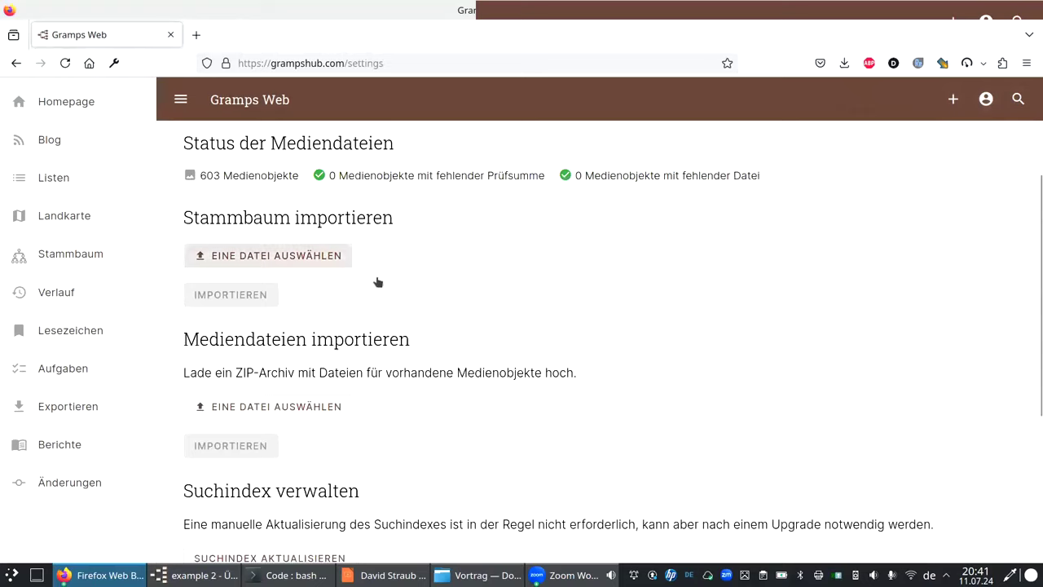
click(319, 398)
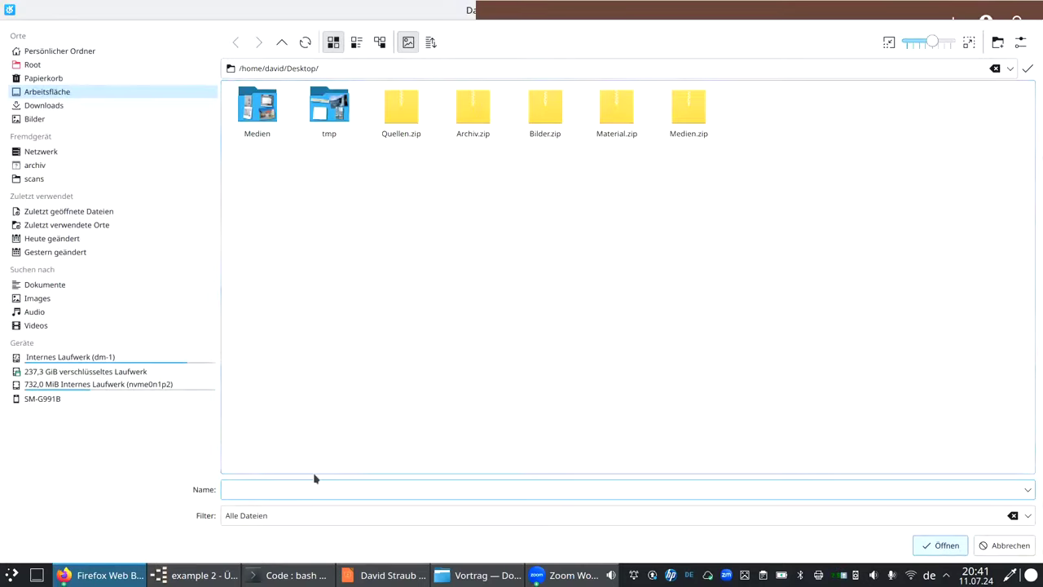
key(Escape)
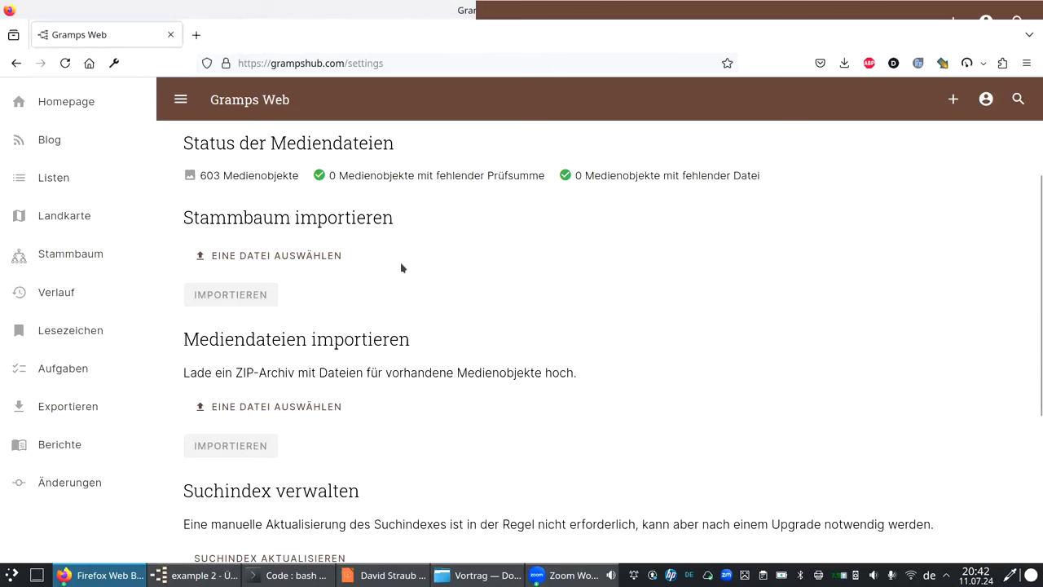
scroll(351, 307, down, 2)
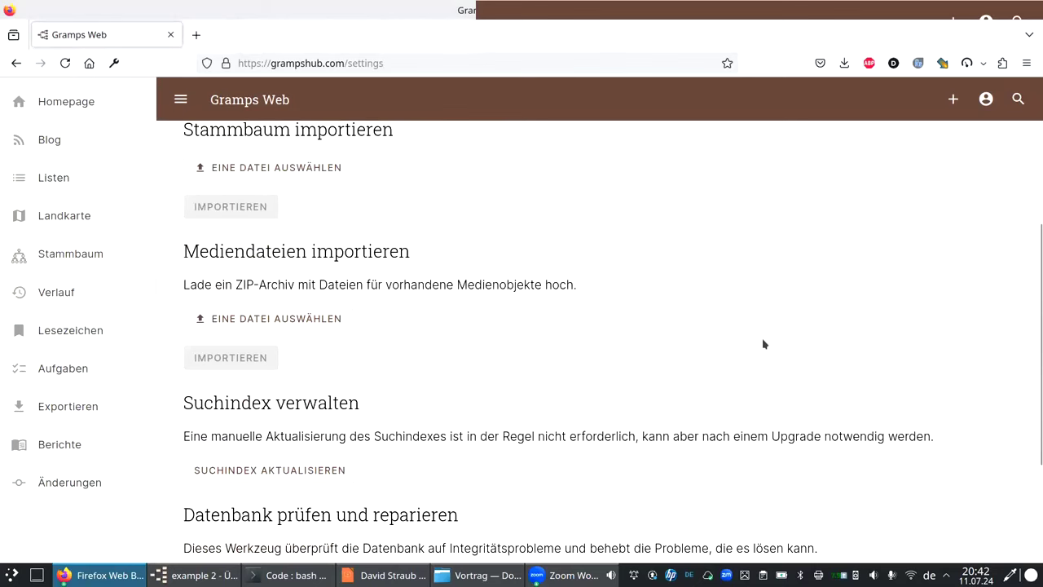
scroll(764, 344, up, 6)
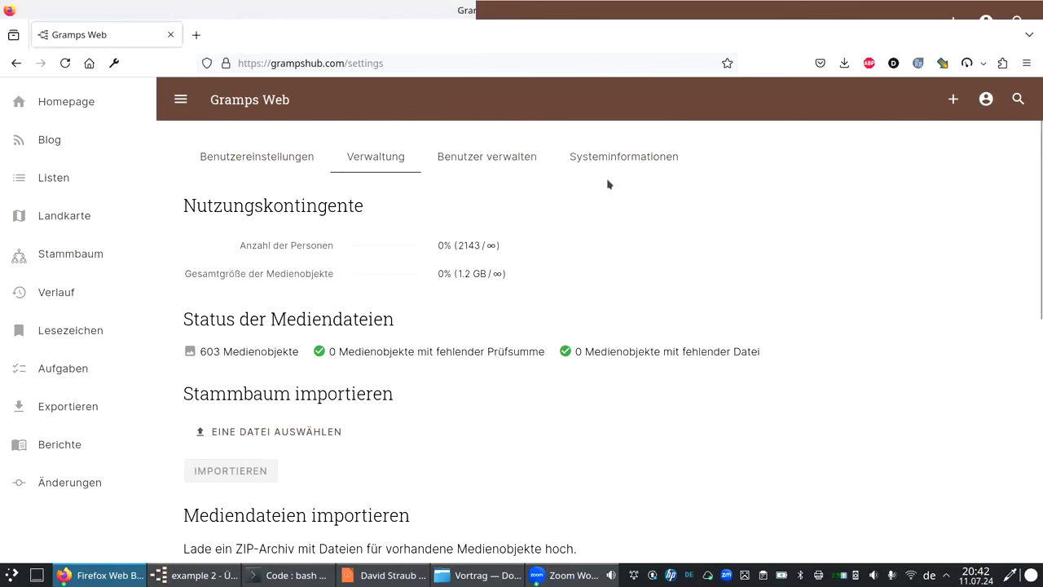
Start a new person record and enter the person's first name and surname.
click(953, 98)
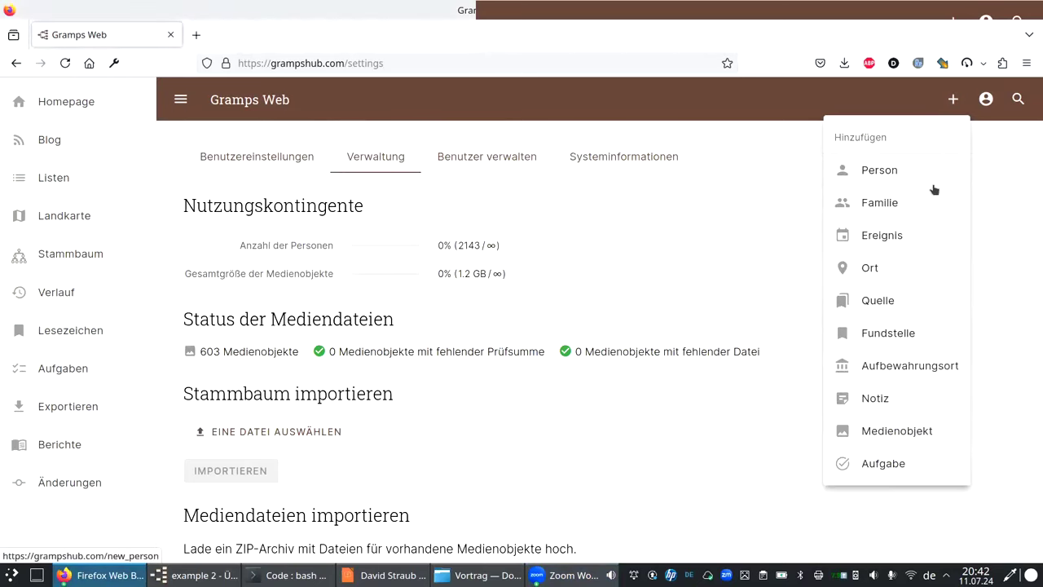
click(888, 171)
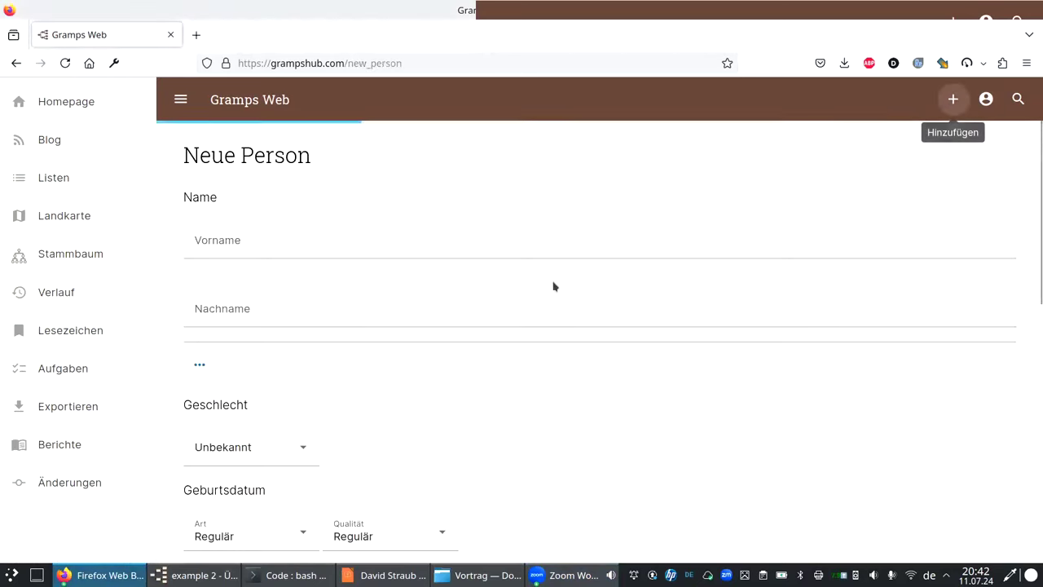
click(512, 236)
text(Max)
key(Tab)
text(Muster)
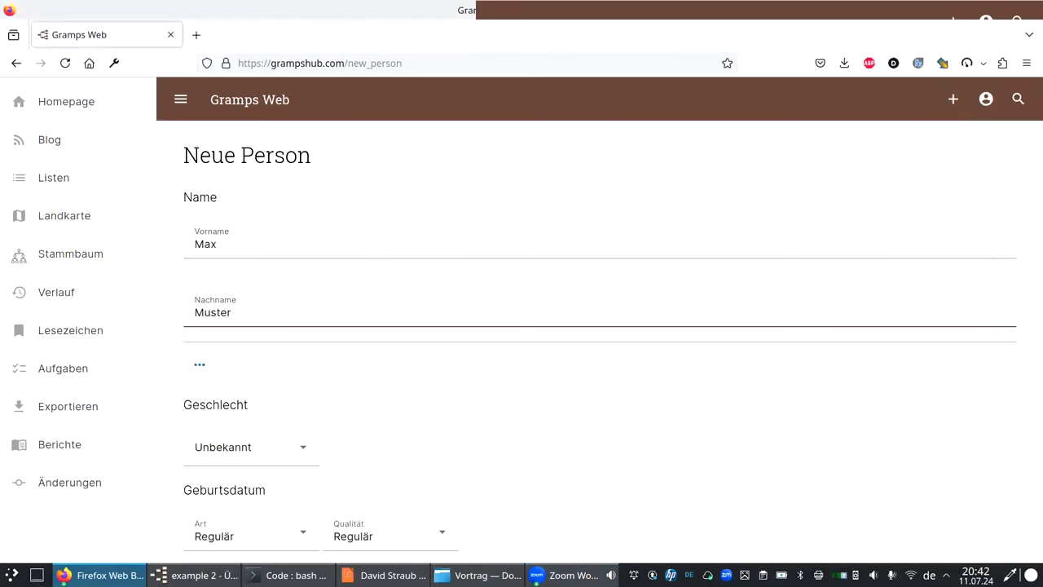
text(mann)
Set the new person's gender to Männlich, choose the birth date from the calendar, and add the person to the tree.
scroll(402, 356, down, 2)
click(301, 371)
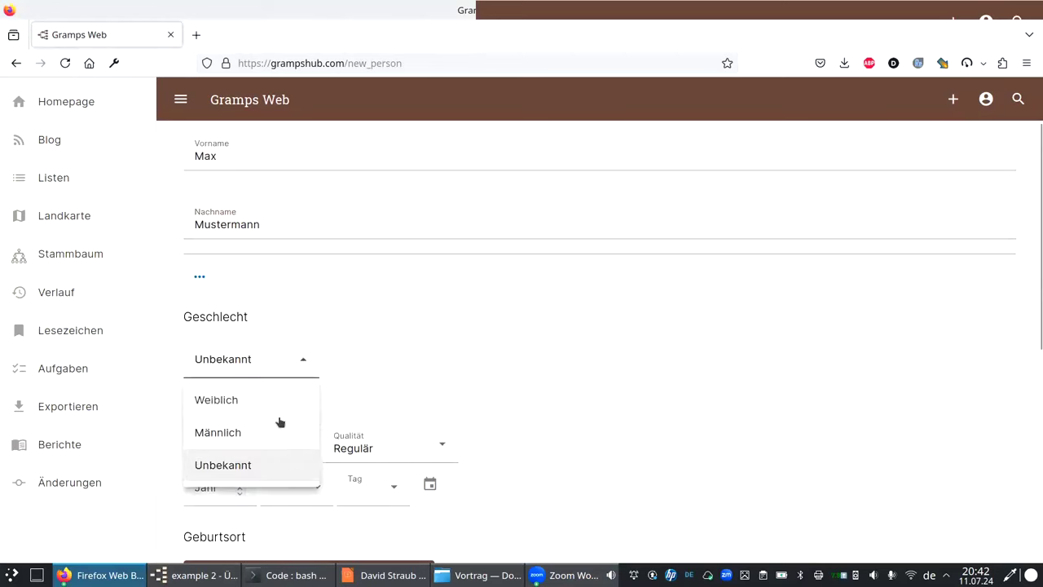
click(289, 433)
click(430, 484)
click(528, 364)
scroll(571, 399, down, 5)
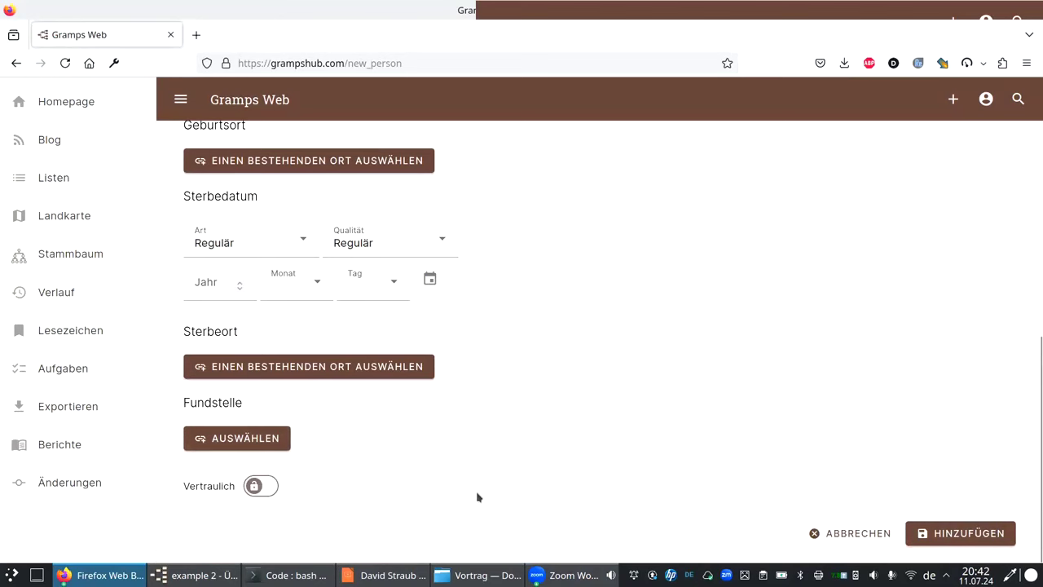
click(950, 533)
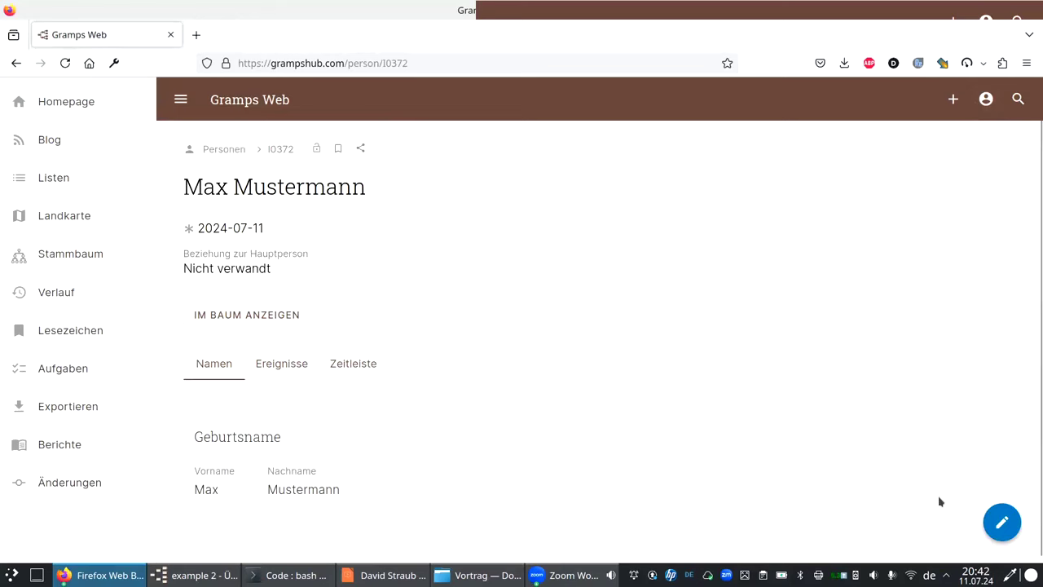
Look through the existing media objects available for the new person's gallery, and end editing without attaching one.
click(1004, 522)
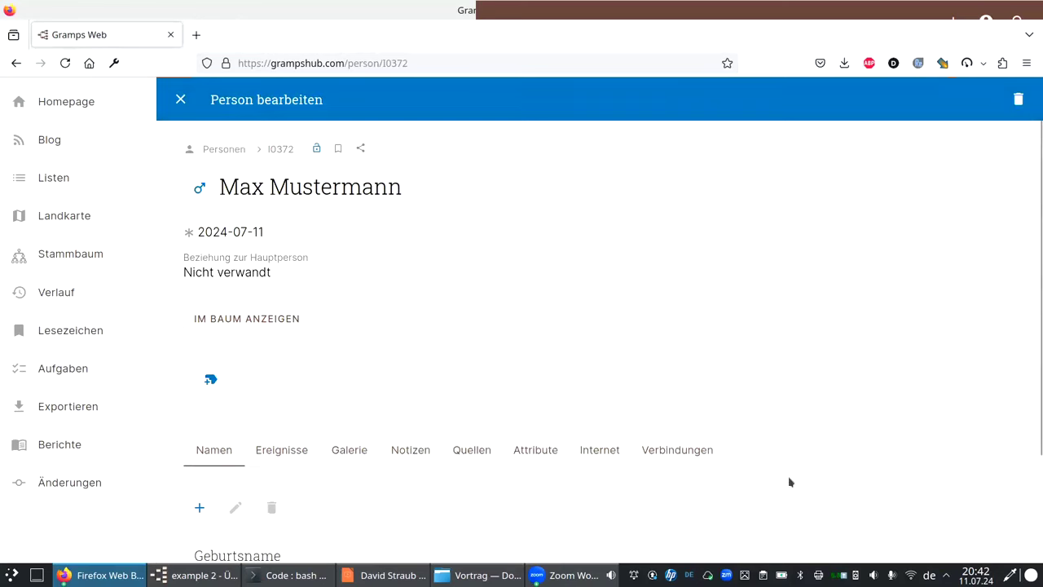
scroll(476, 335, down, 2)
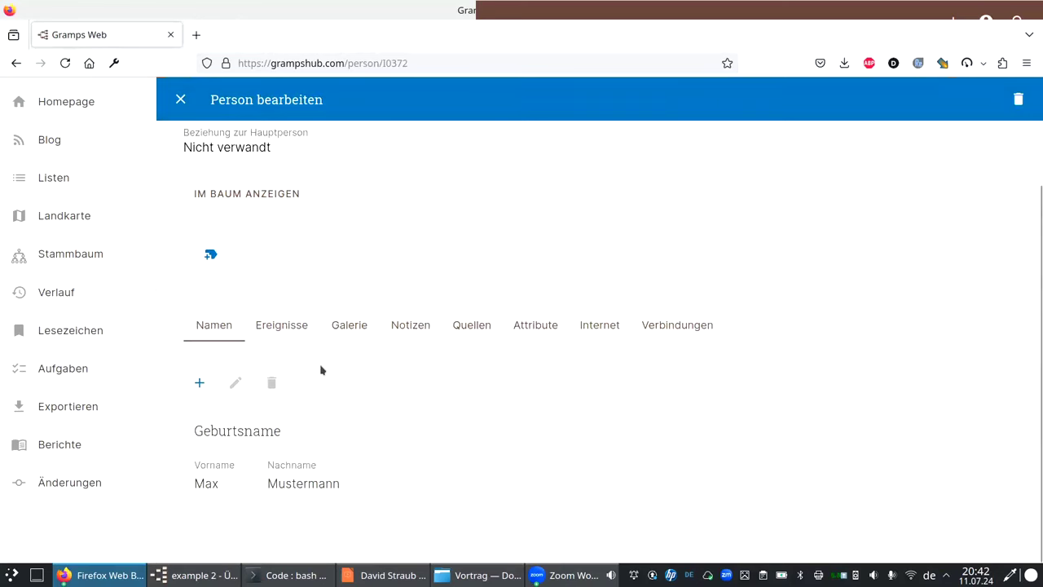
click(343, 326)
click(200, 494)
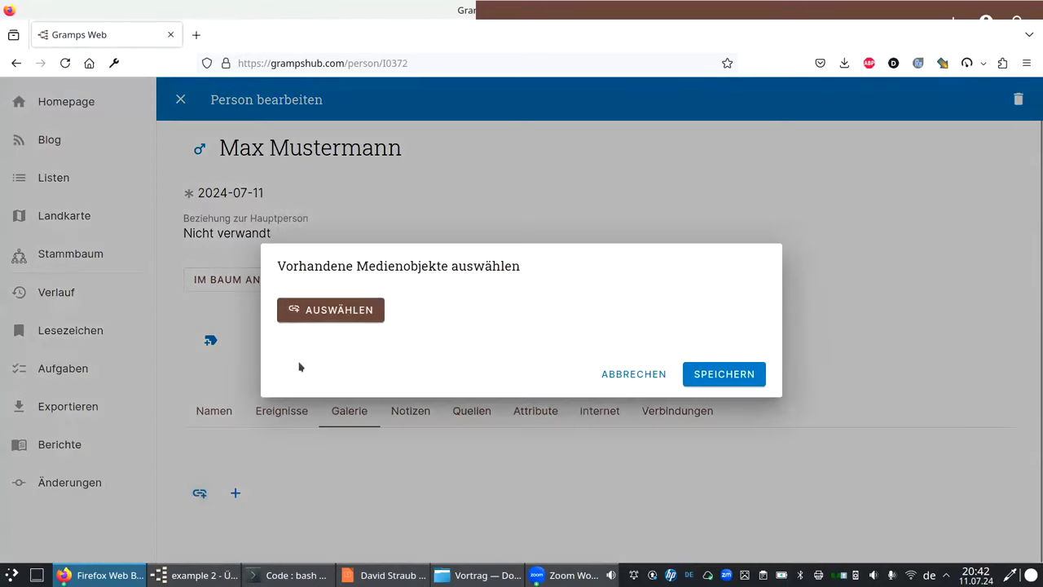
click(335, 313)
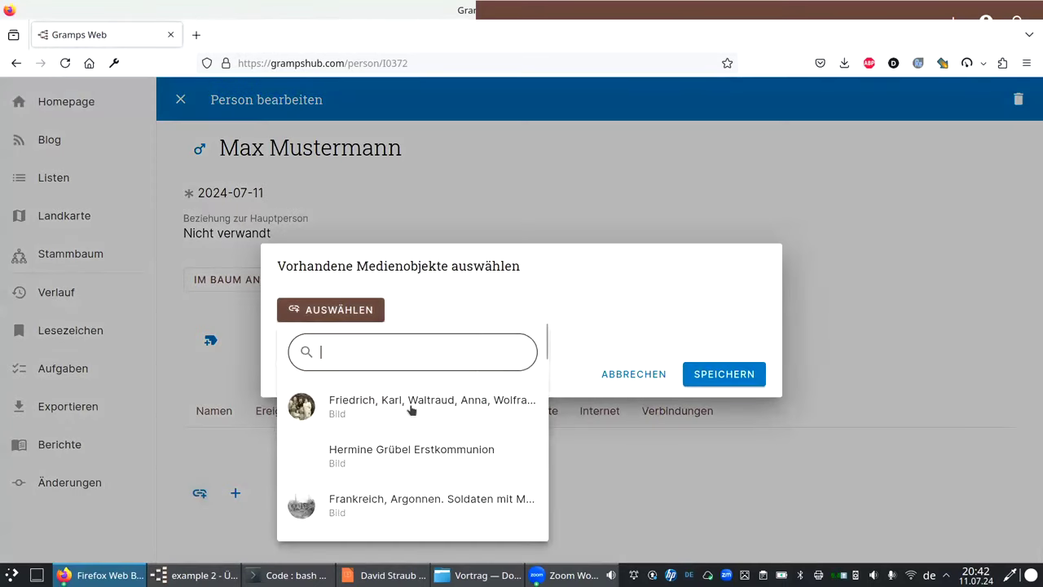
scroll(397, 479, down, 5)
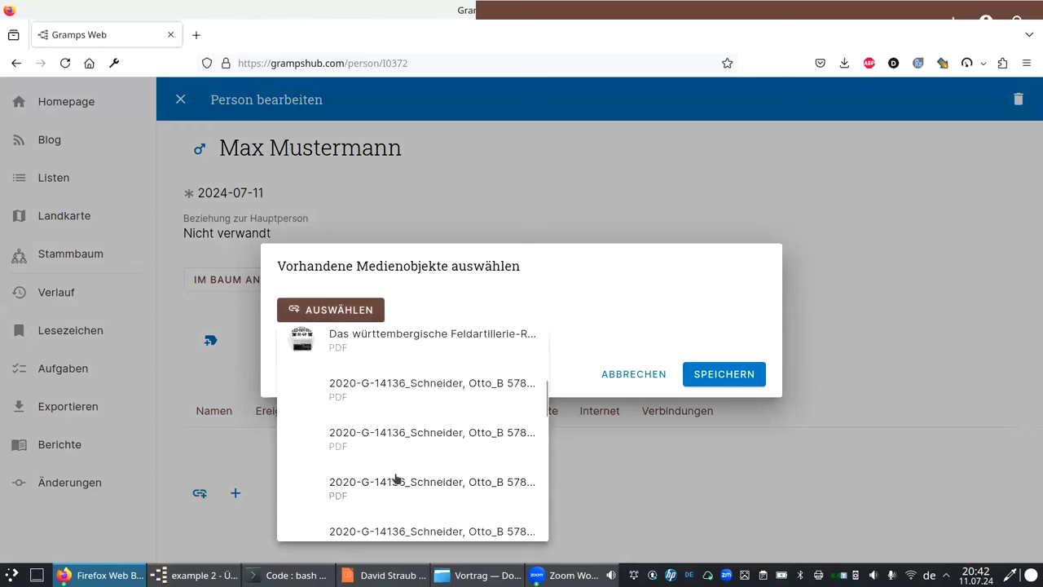
click(177, 102)
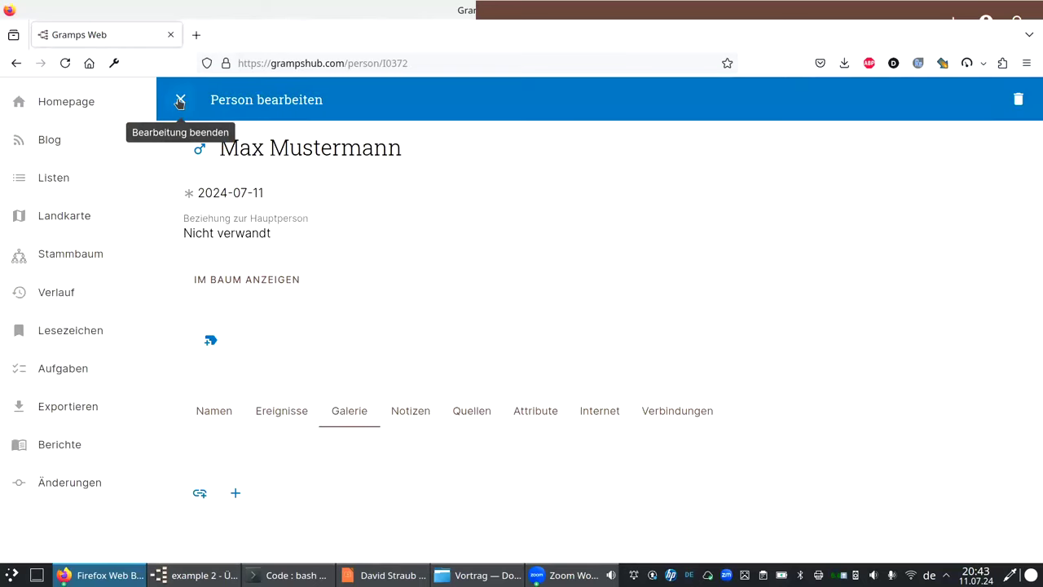
click(180, 101)
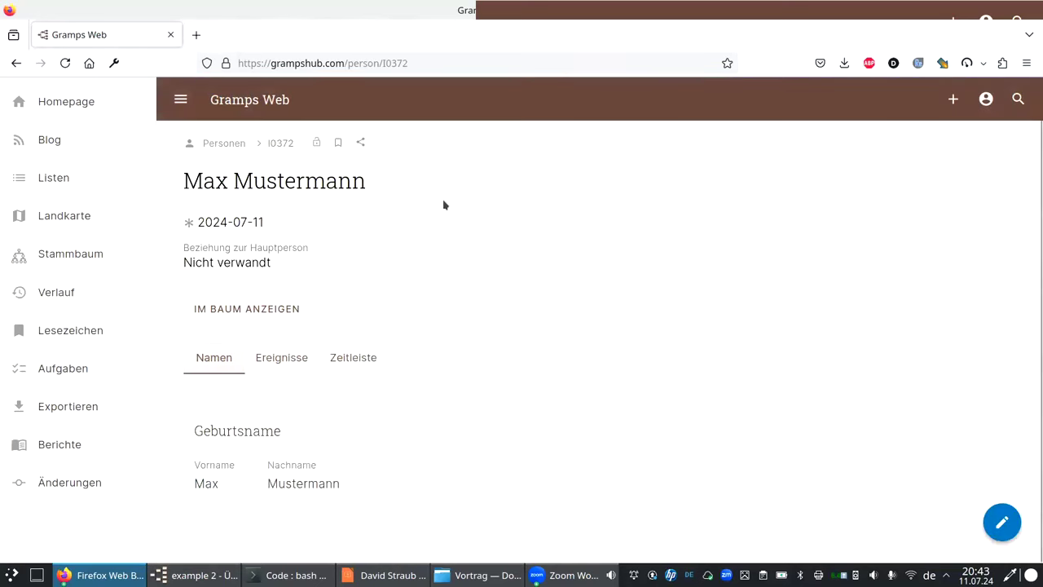
Switch to the Gramps desktop application and open the copy of the family's genealogy.
click(188, 360)
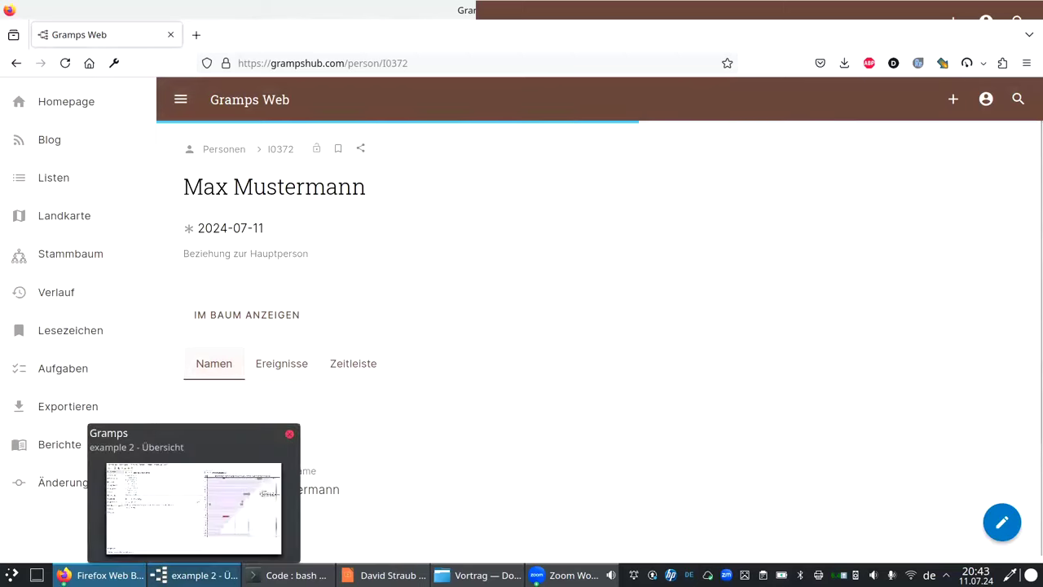
click(195, 574)
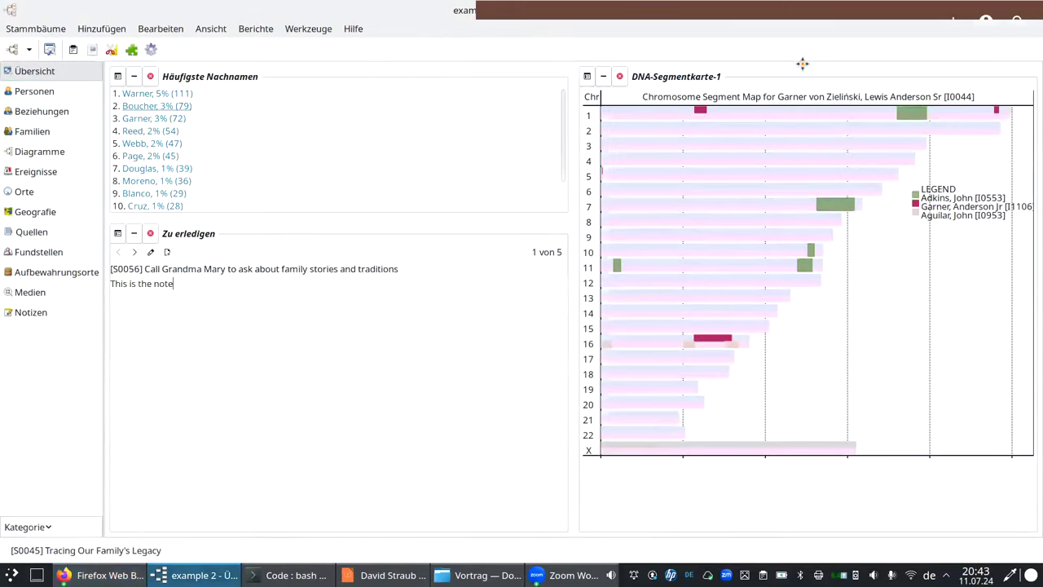
click(150, 233)
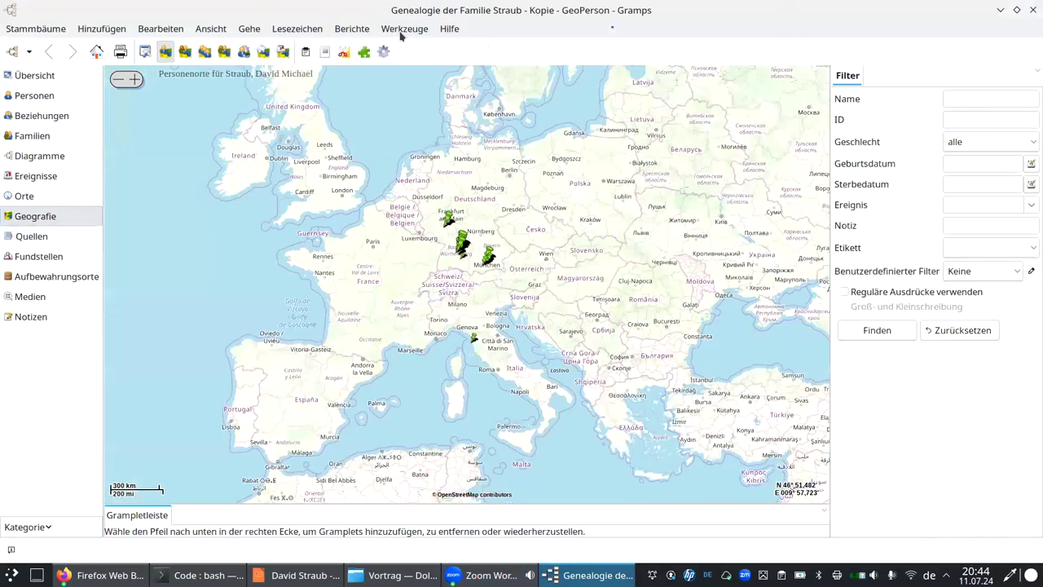
Run the Gramps-Web-Synchronisierung tool and compare the local tree with the remote server using the stored login details.
click(403, 31)
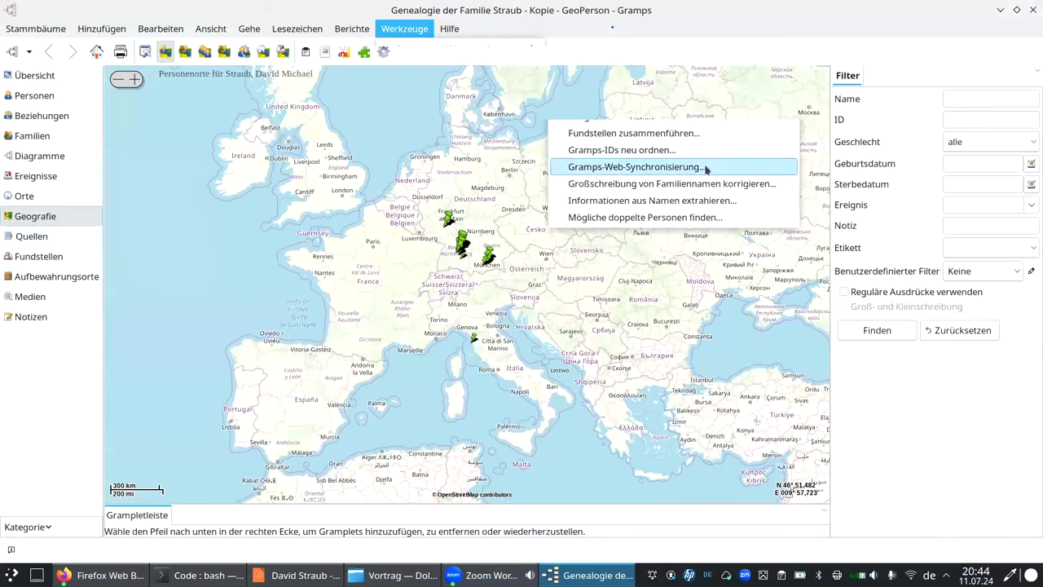
click(705, 167)
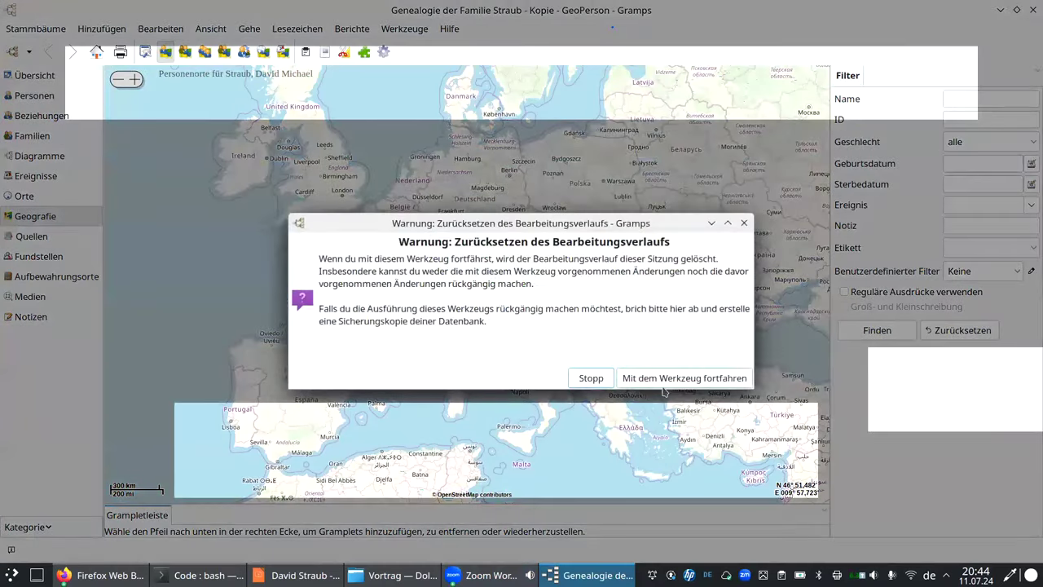
click(657, 368)
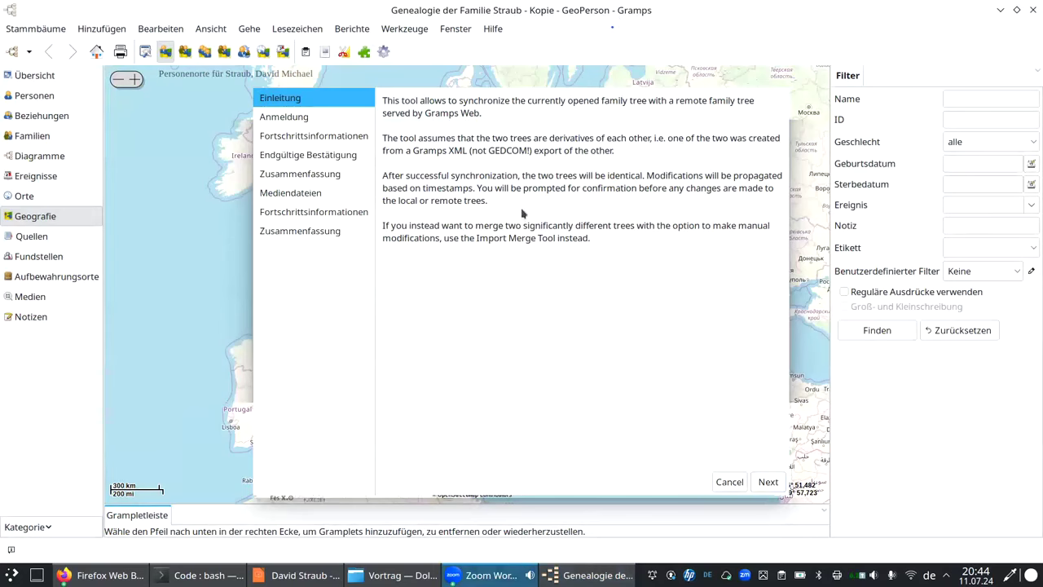
click(770, 485)
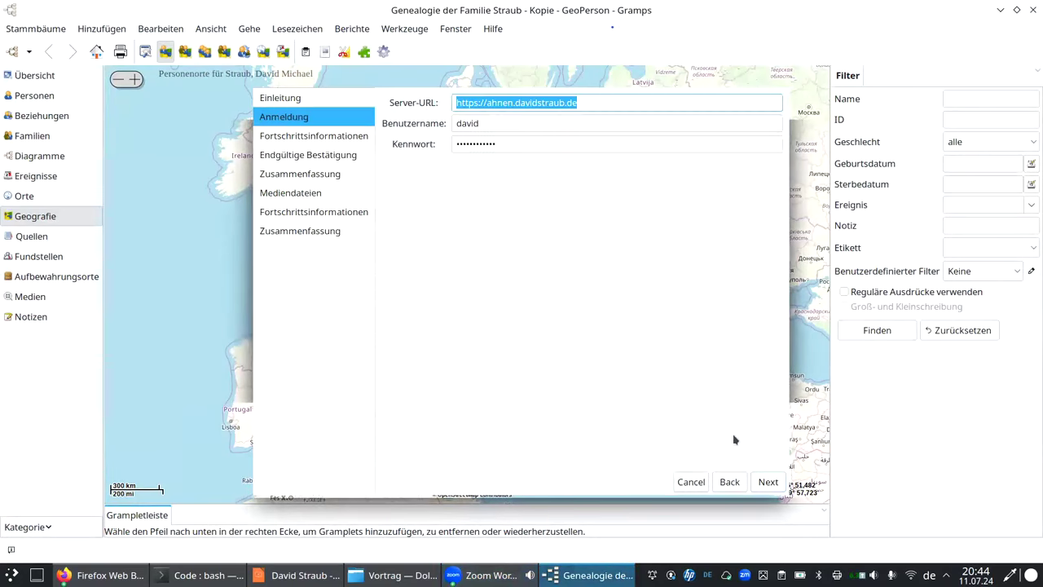
click(768, 487)
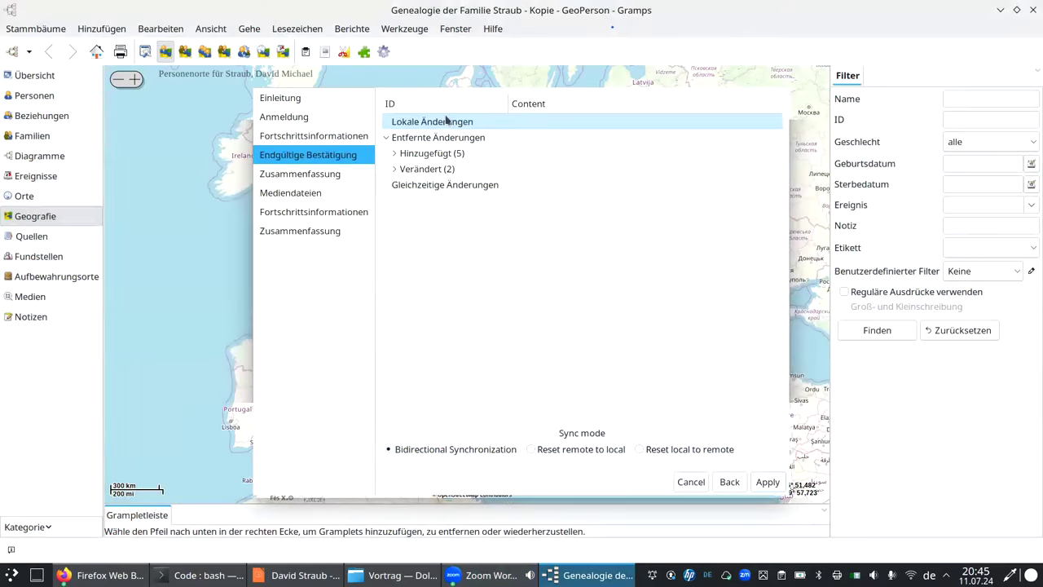
Examine the added and changed objects listed under the remote changes in the synchronization comparison.
click(440, 138)
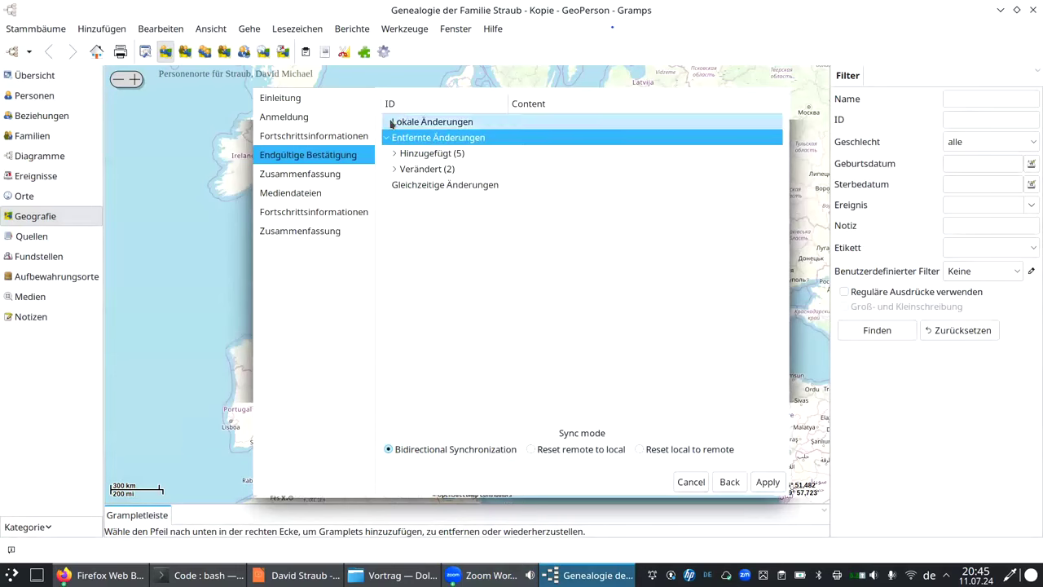
click(395, 154)
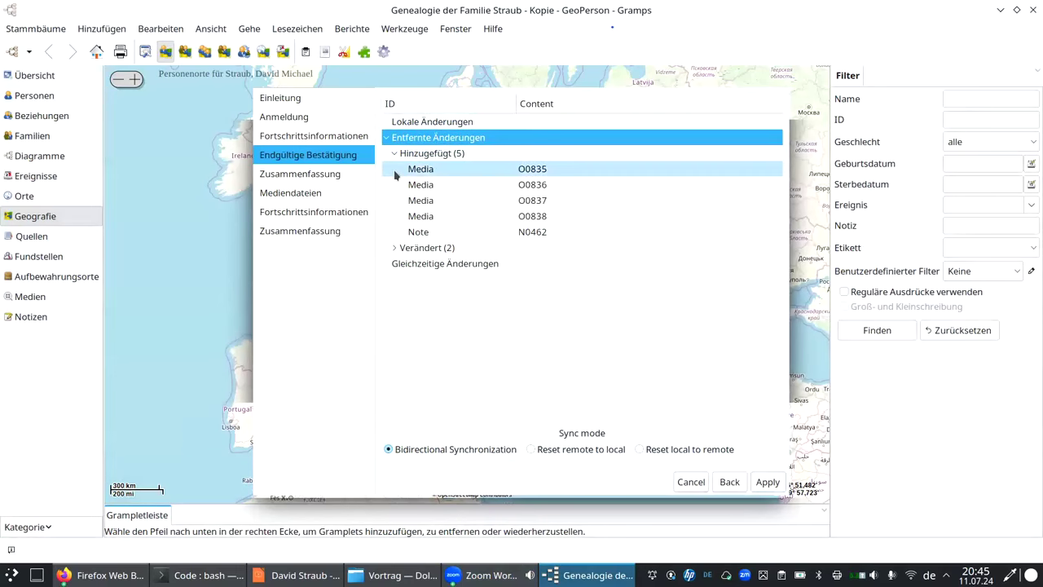
click(431, 184)
click(432, 216)
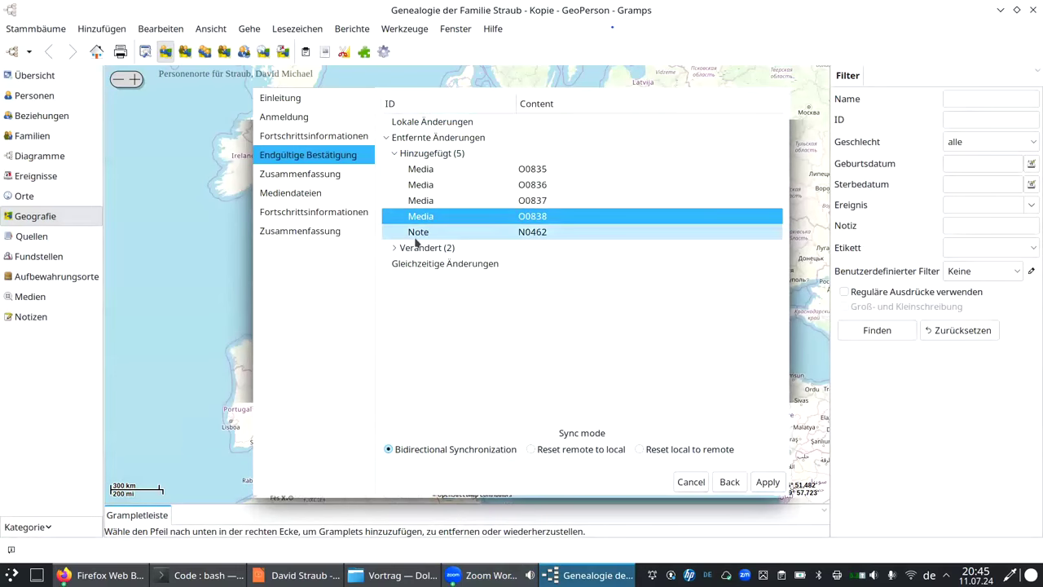
click(416, 237)
click(394, 247)
click(424, 264)
click(434, 279)
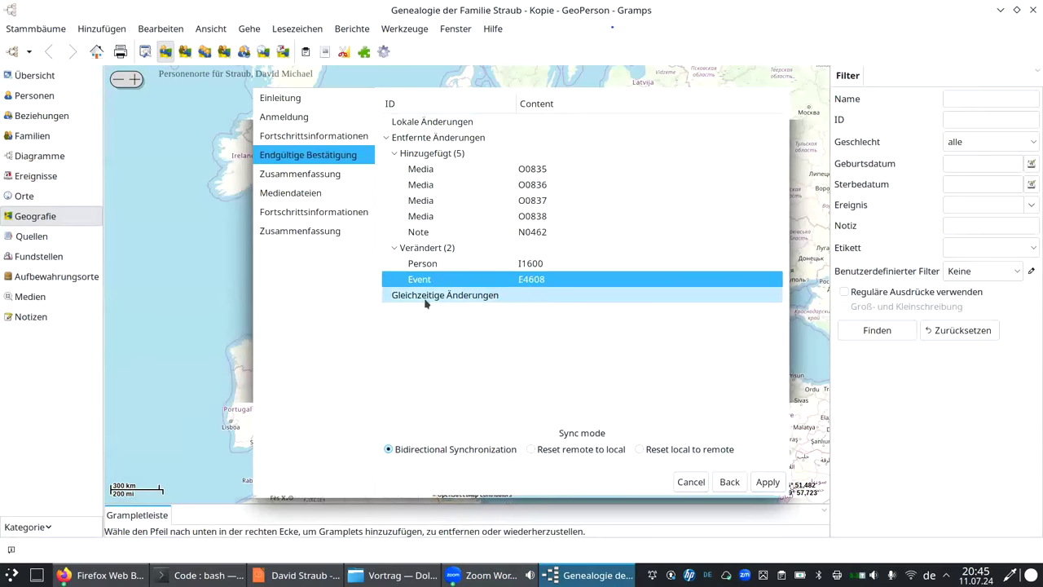
Apply the bidirectional synchronization, including the media files missing locally, and close the sync assistant.
click(768, 482)
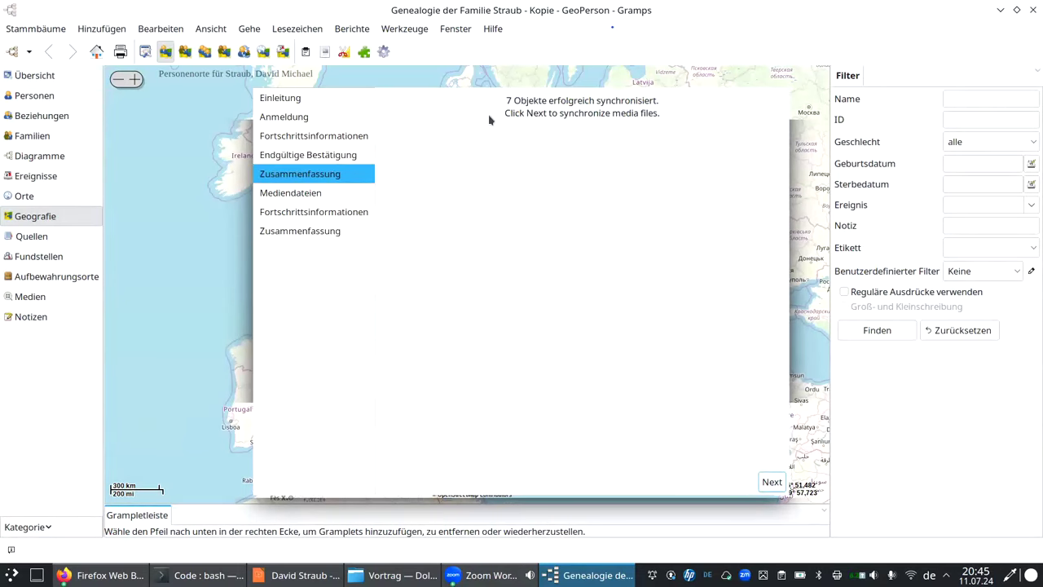
click(772, 482)
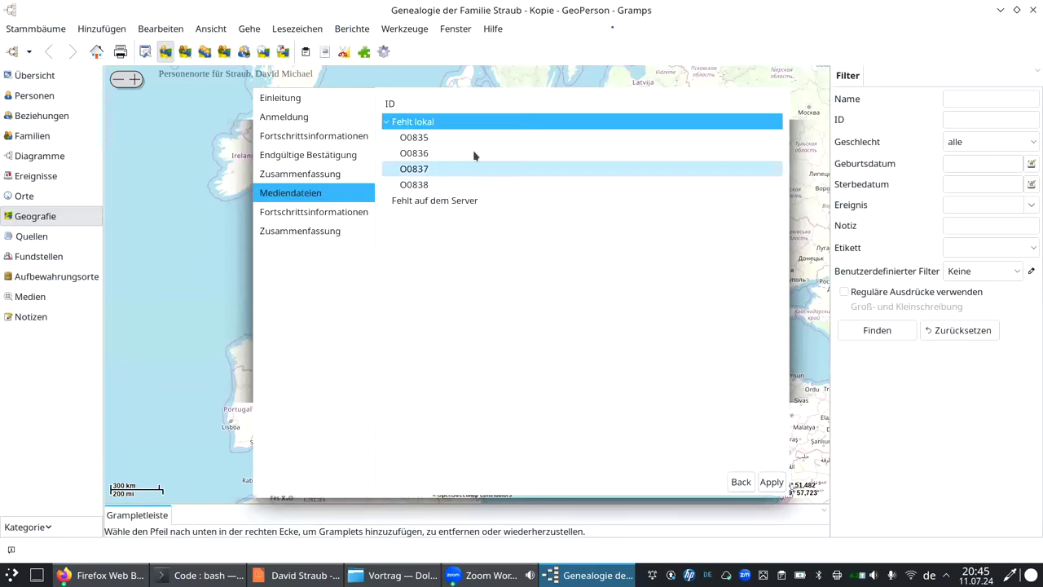
click(777, 485)
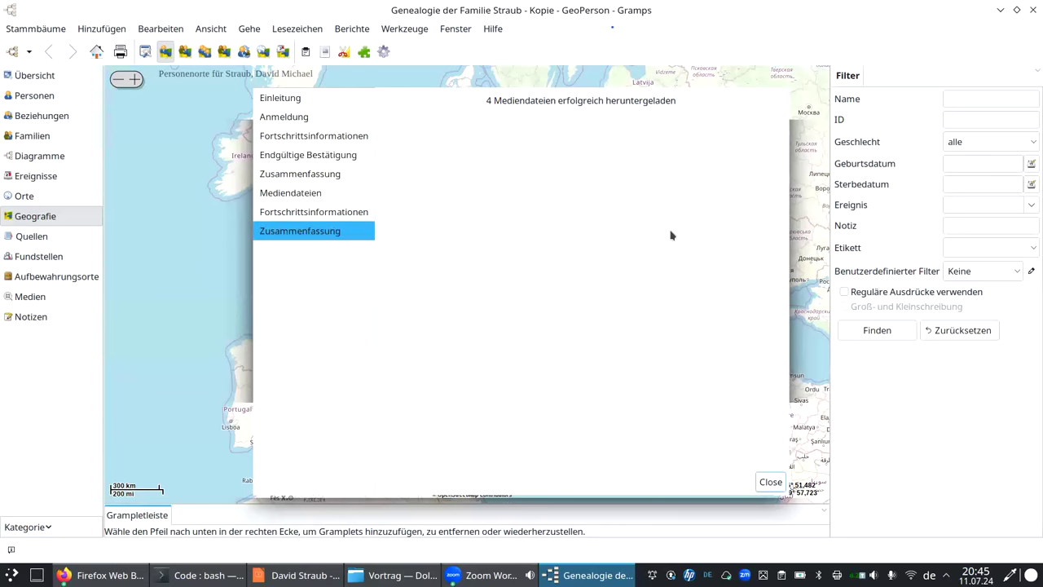
click(771, 482)
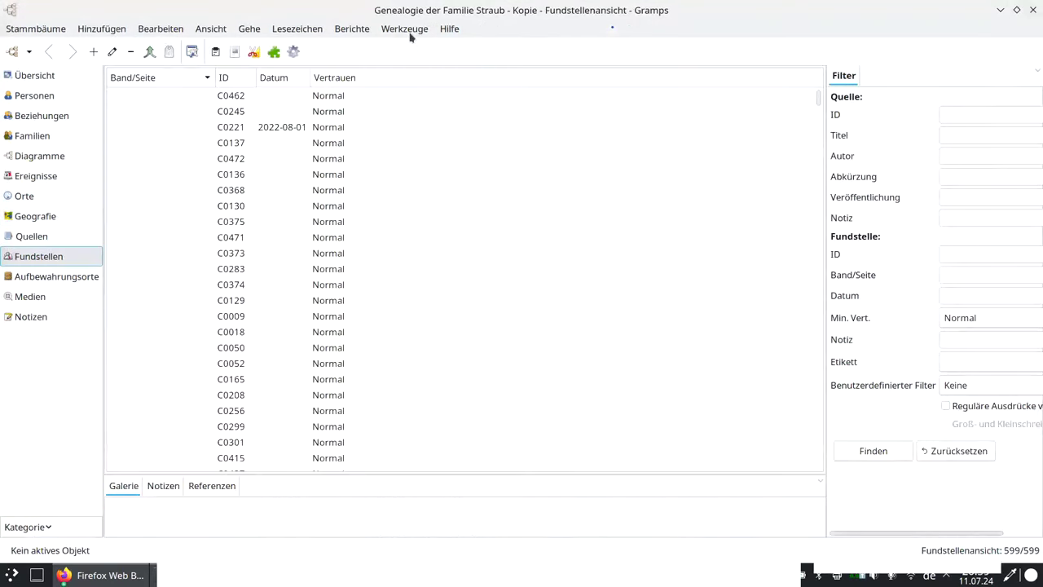
Run Gramps-Web-Synchronisierung again from the citations view, accepting the edit history reset and using the stored login details.
click(408, 30)
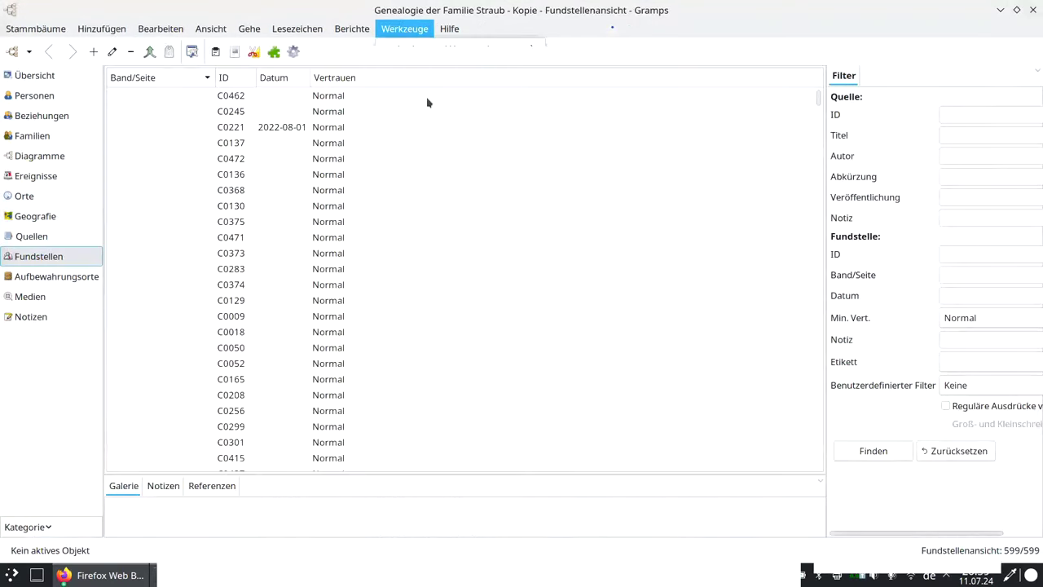
mouse_move(501, 72)
click(675, 166)
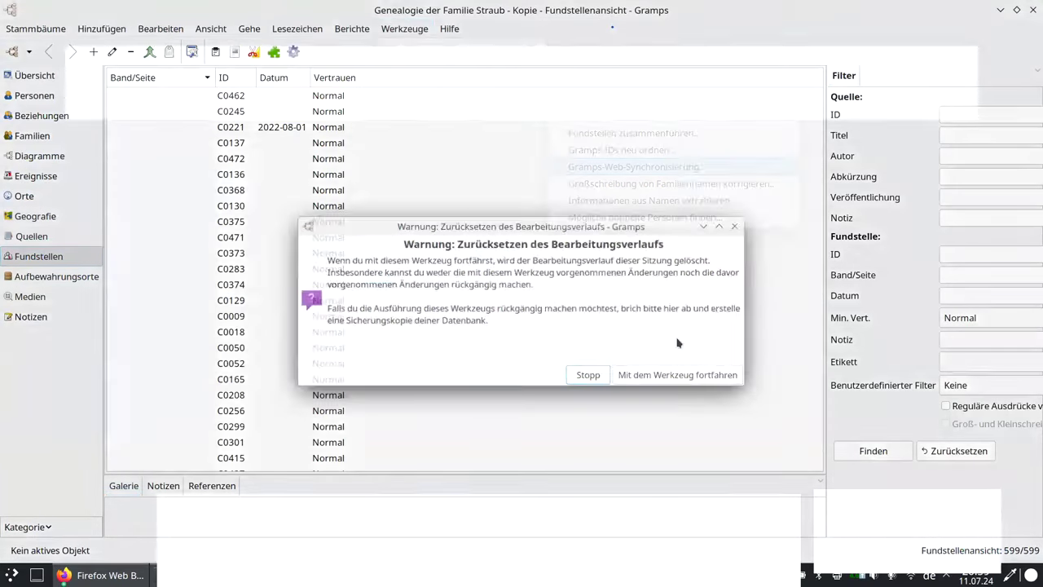
click(685, 378)
click(764, 482)
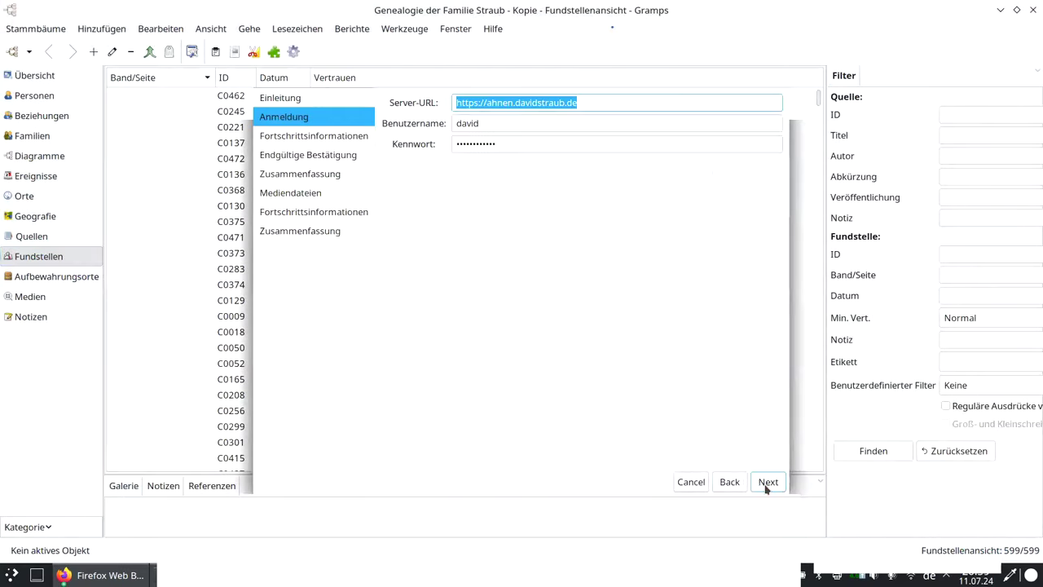
click(768, 487)
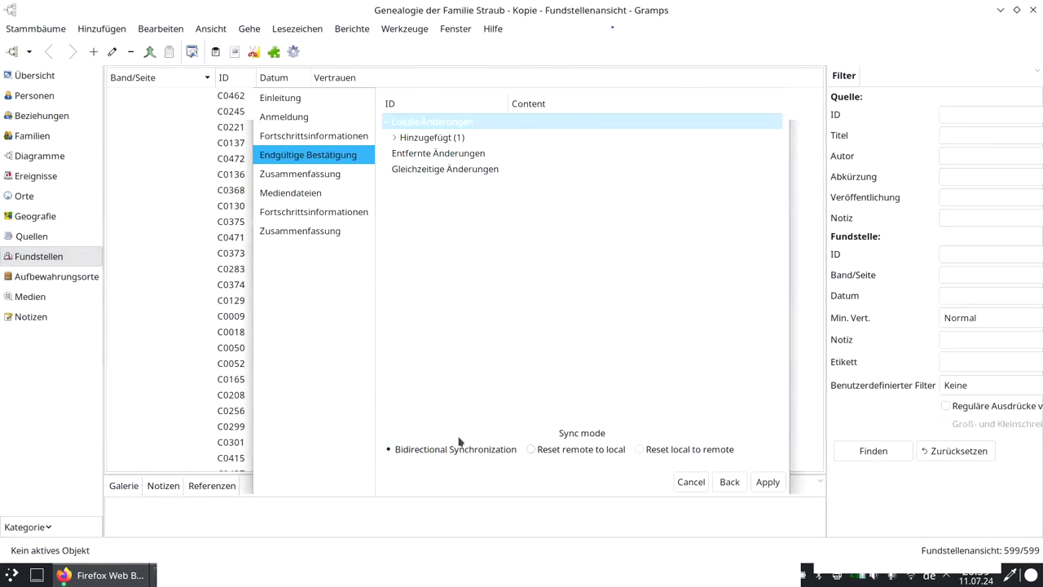
Set the sync mode to Reset local to remote and check which citation is listed as added locally.
click(402, 460)
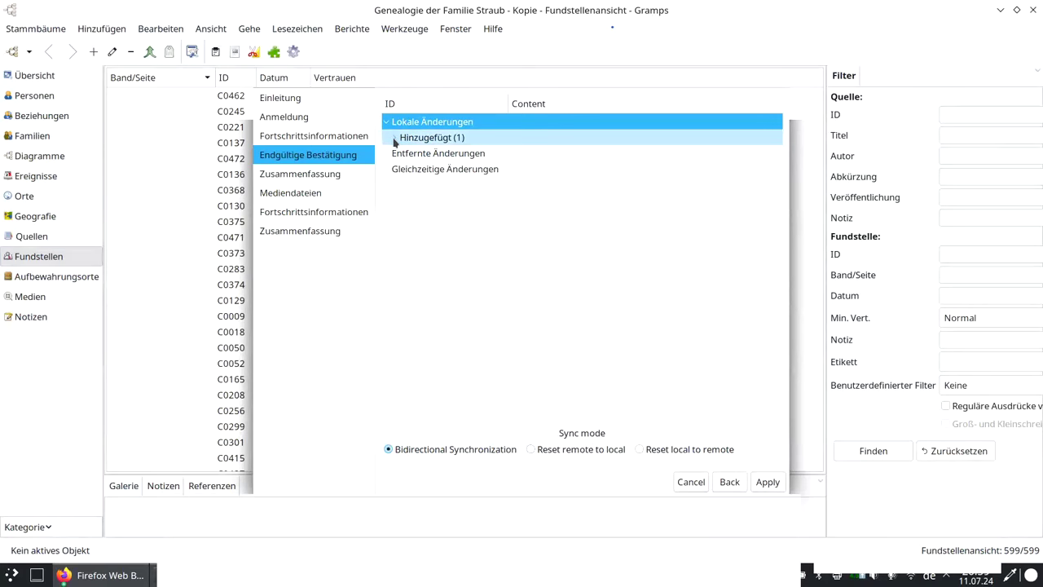
click(541, 451)
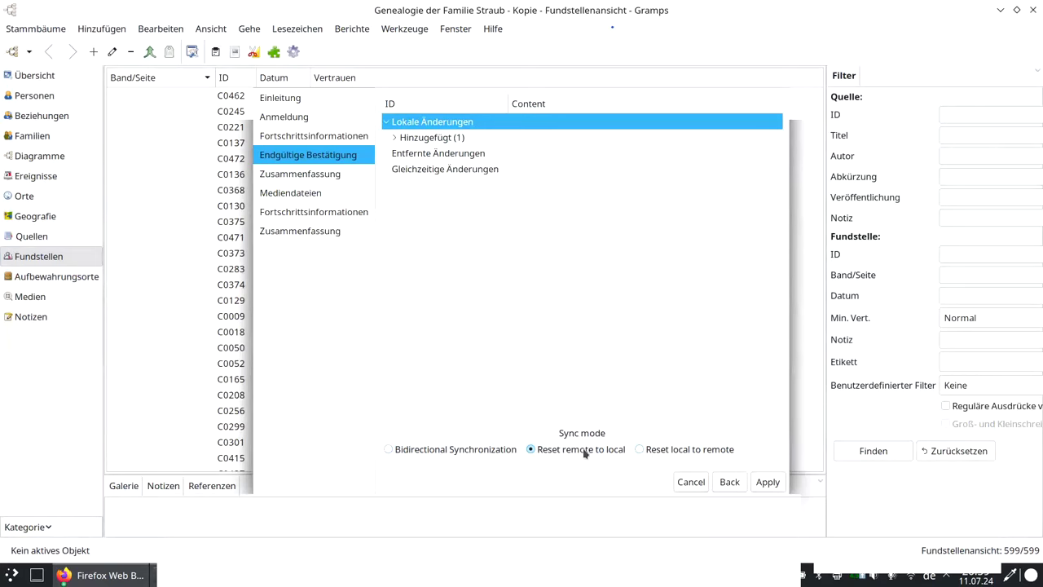
click(651, 452)
click(395, 137)
click(417, 153)
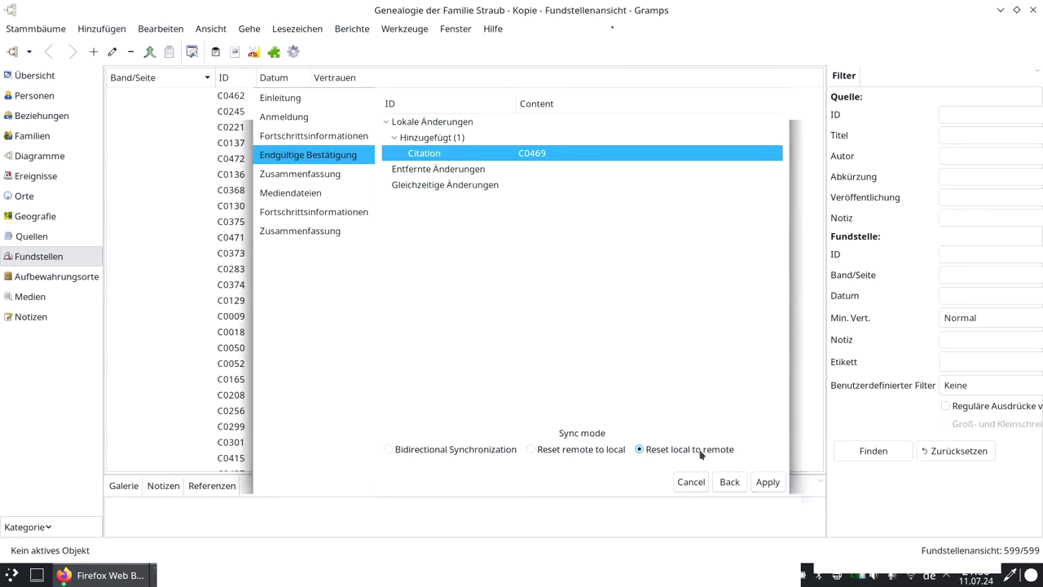
Apply the reset of the local tree to the remote state and finish the sync assistant.
click(767, 483)
click(769, 483)
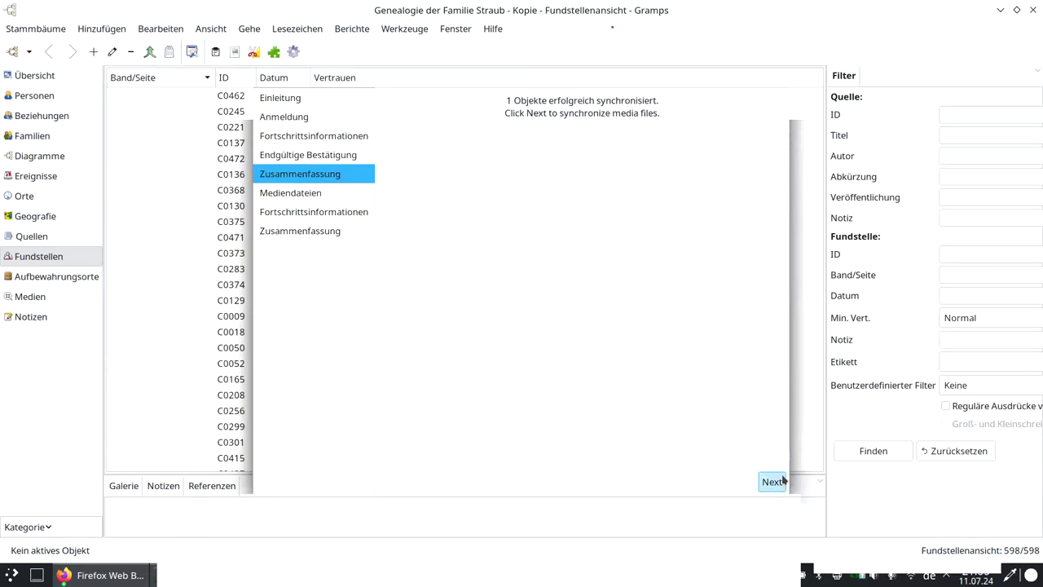
click(777, 483)
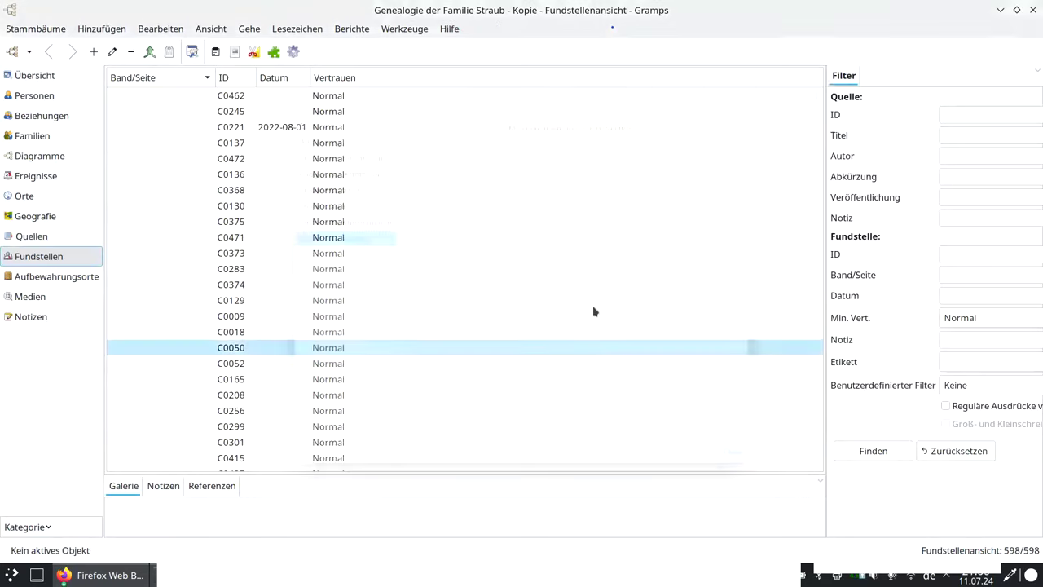